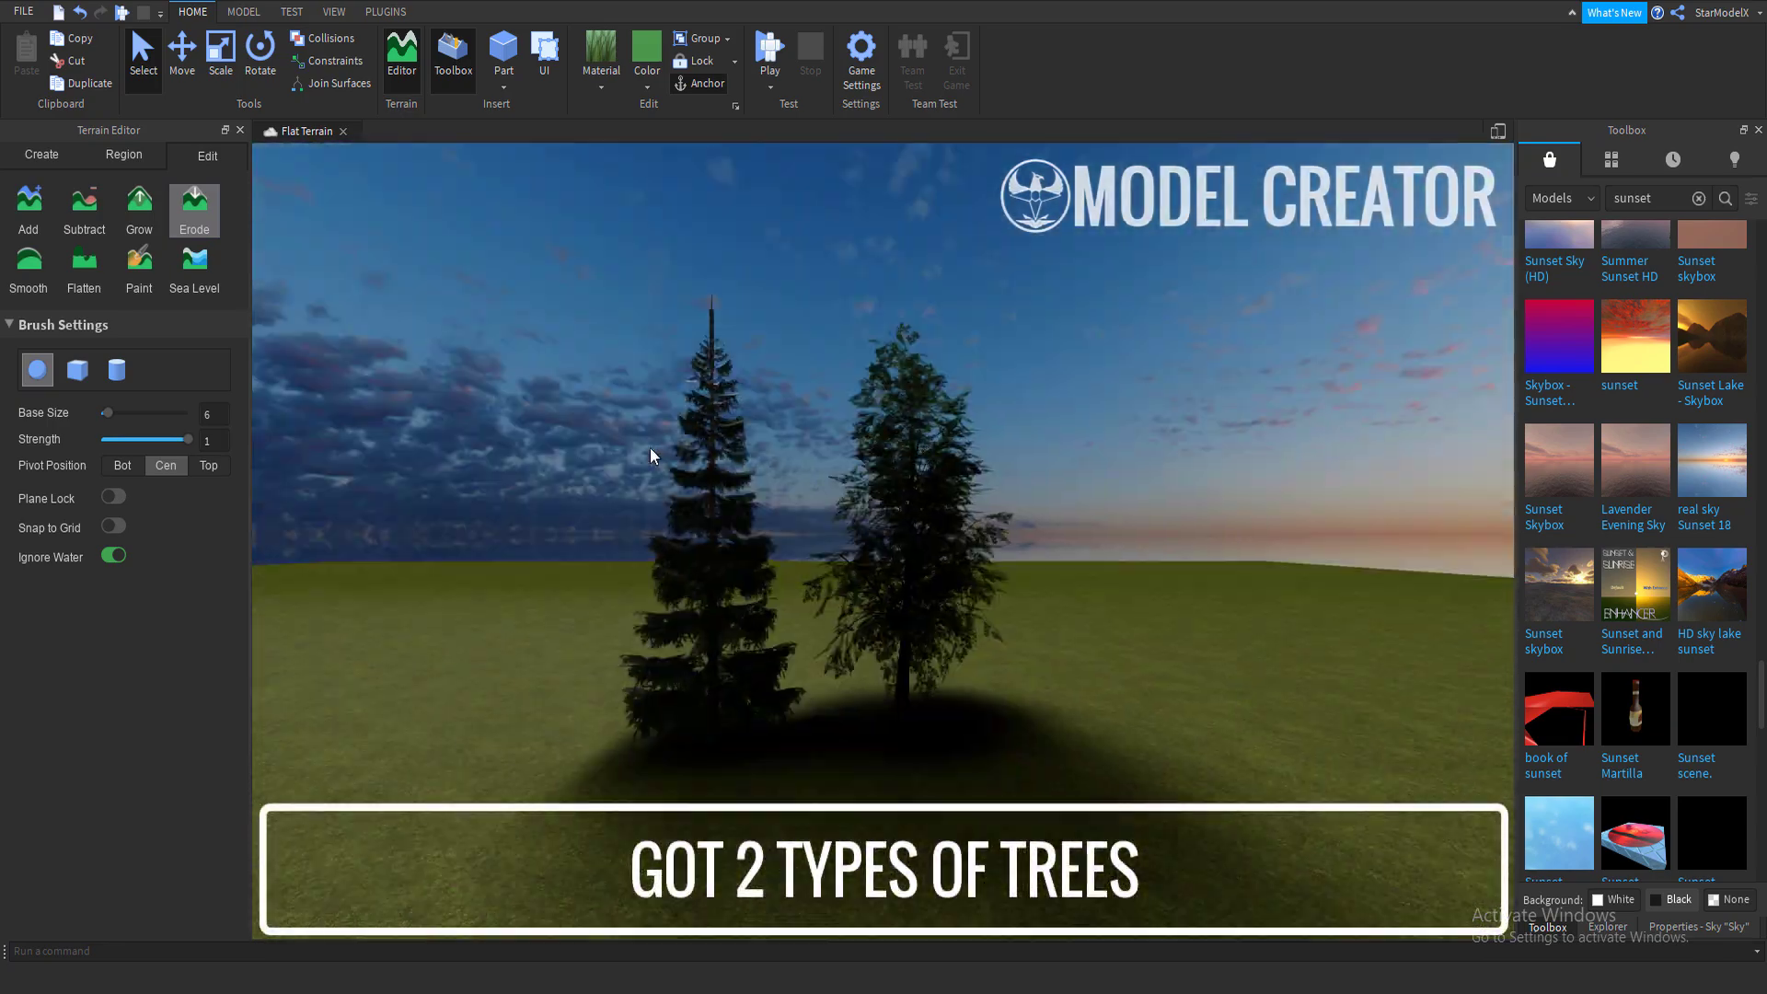
# Open the Lighting properties and change the Technology to ShadowMap.
pyautogui.scroll(-5, 515, 498)
pyautogui.click(799, 497)
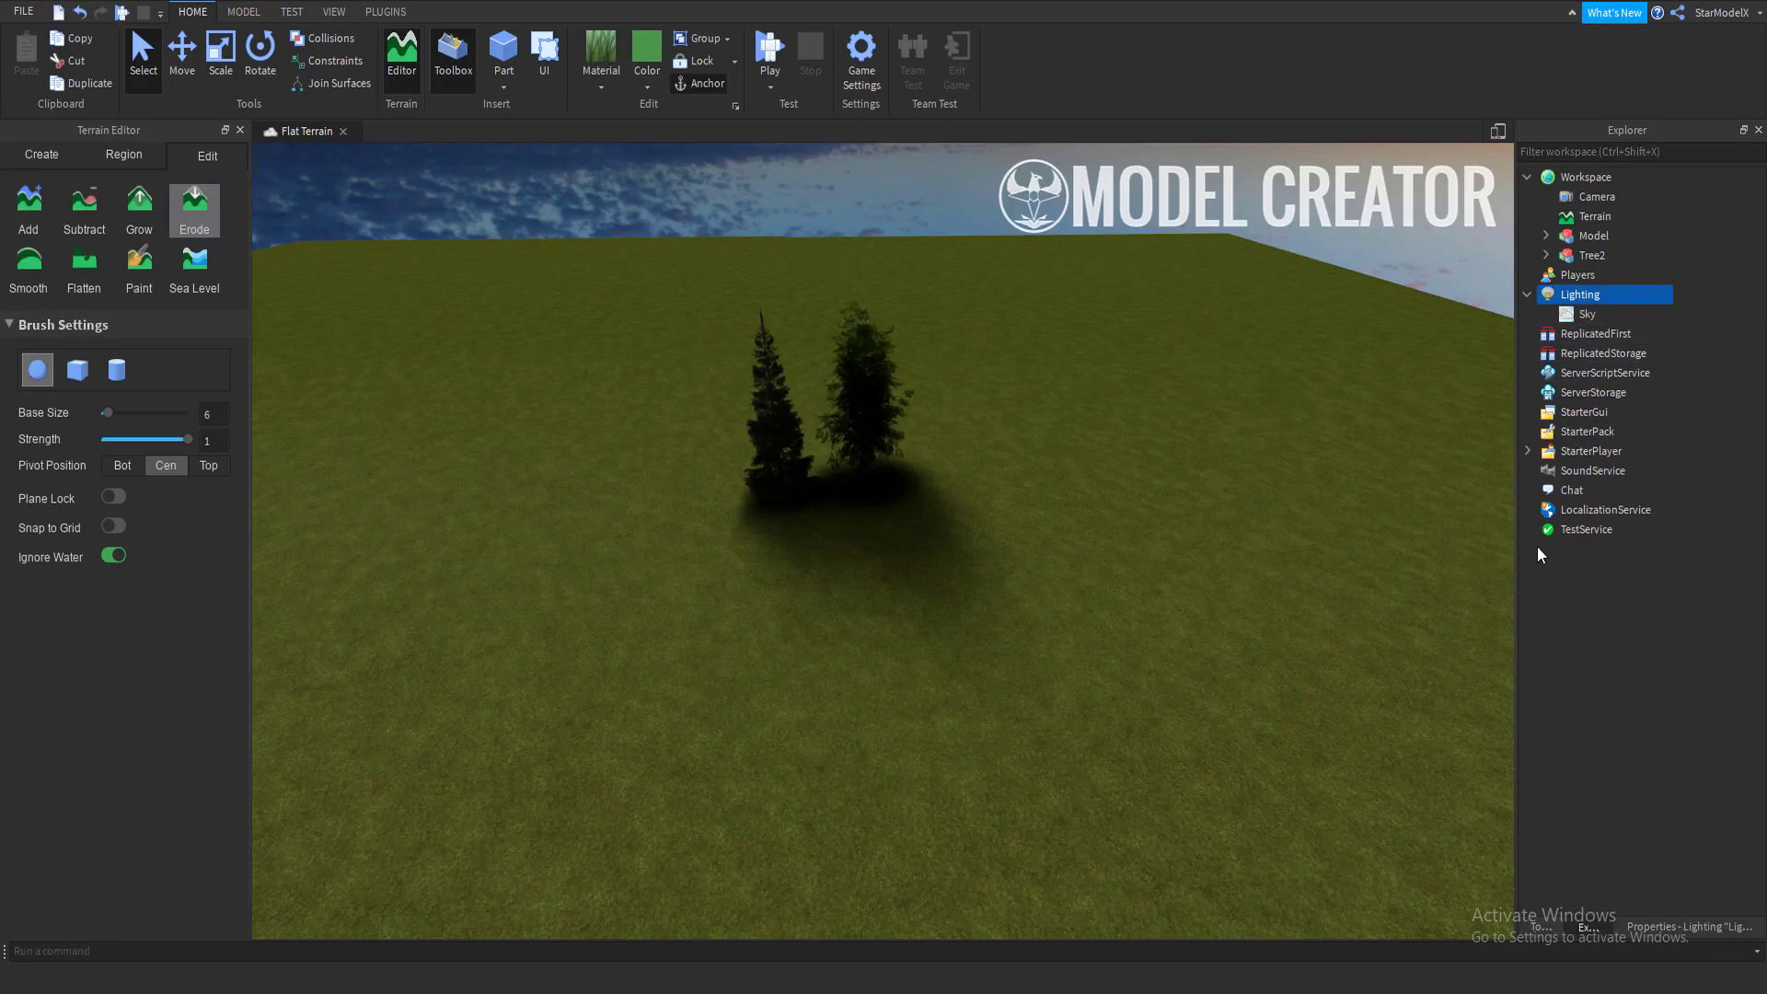
pyautogui.click(1662, 927)
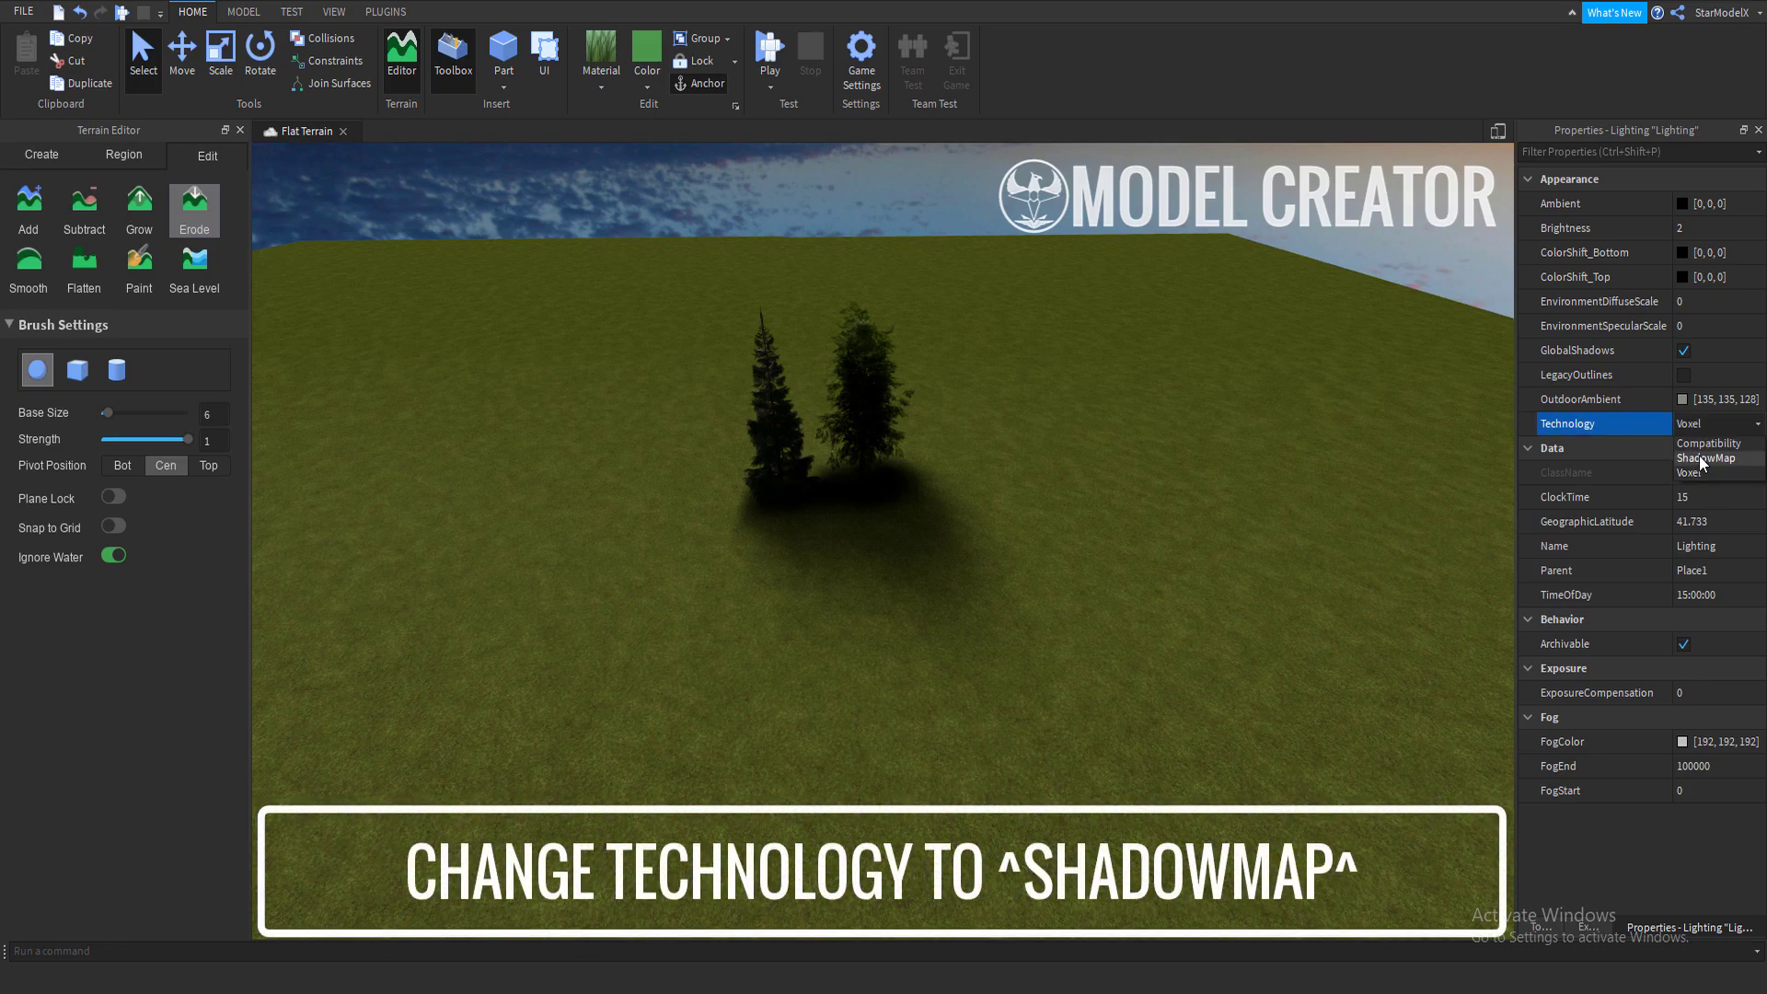
pyautogui.click(1699, 458)
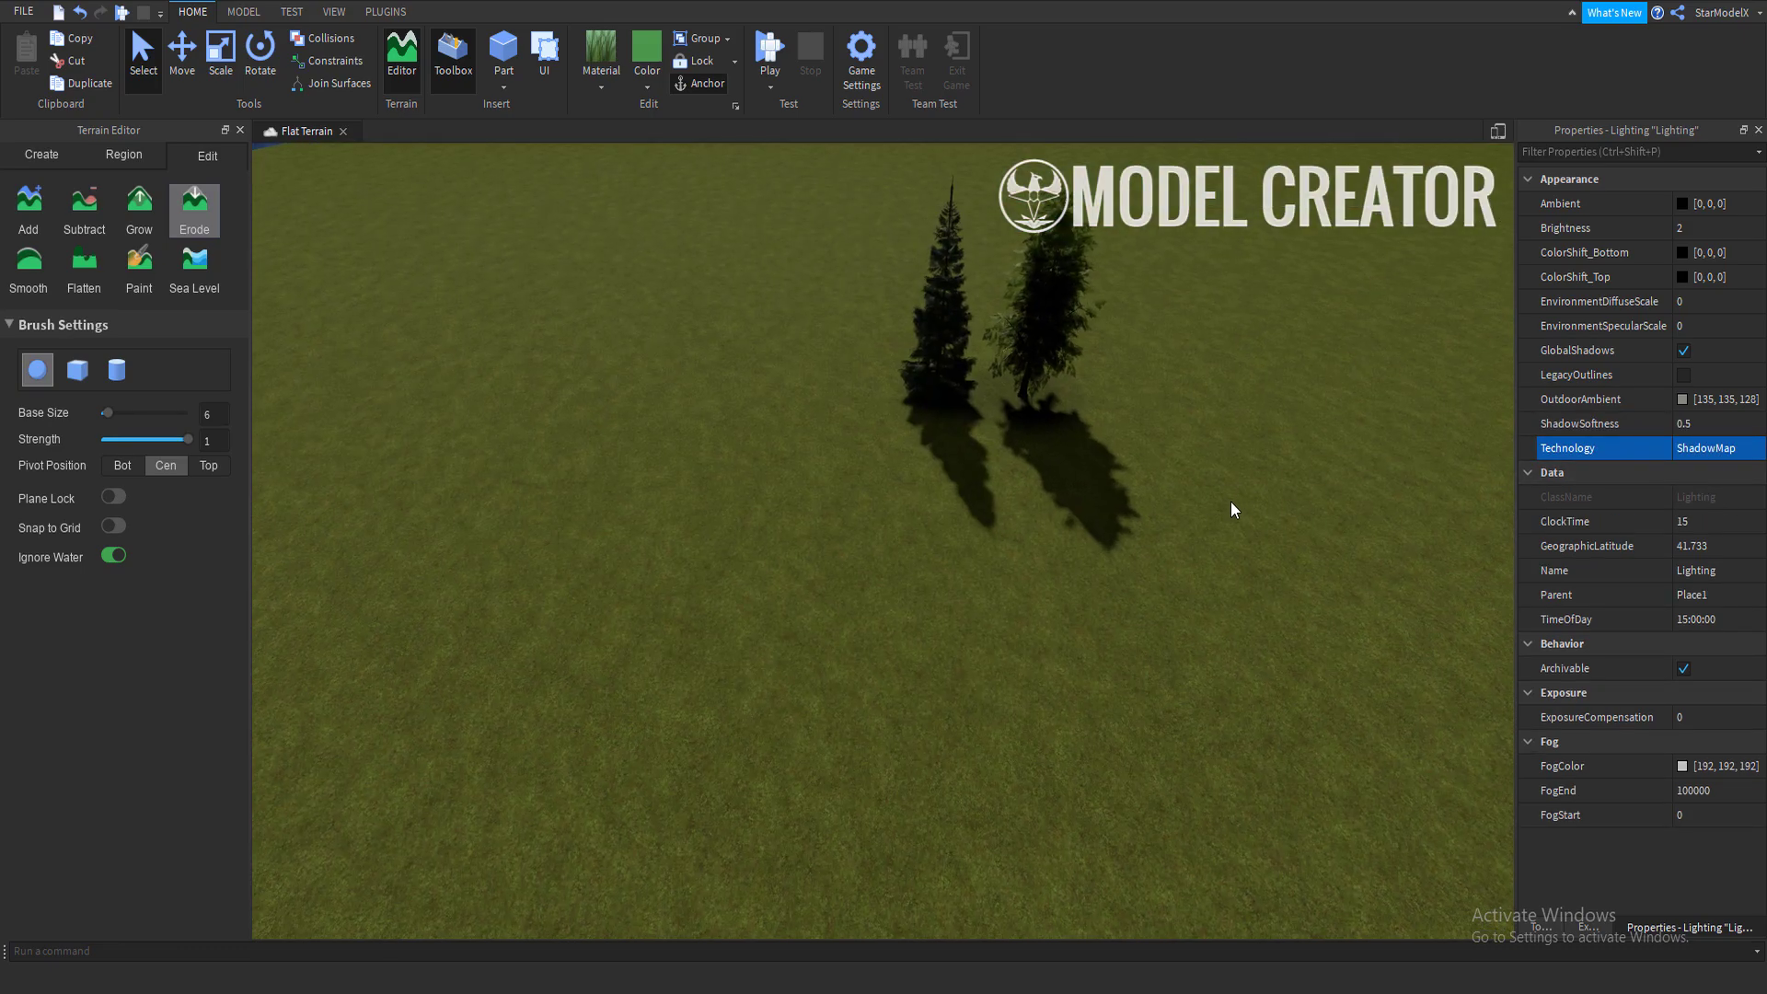
# Lower the Lighting ShadowSoftness to 0.04 so the tree shadows have crisp edges.
pyautogui.scroll(-3, 1229, 501)
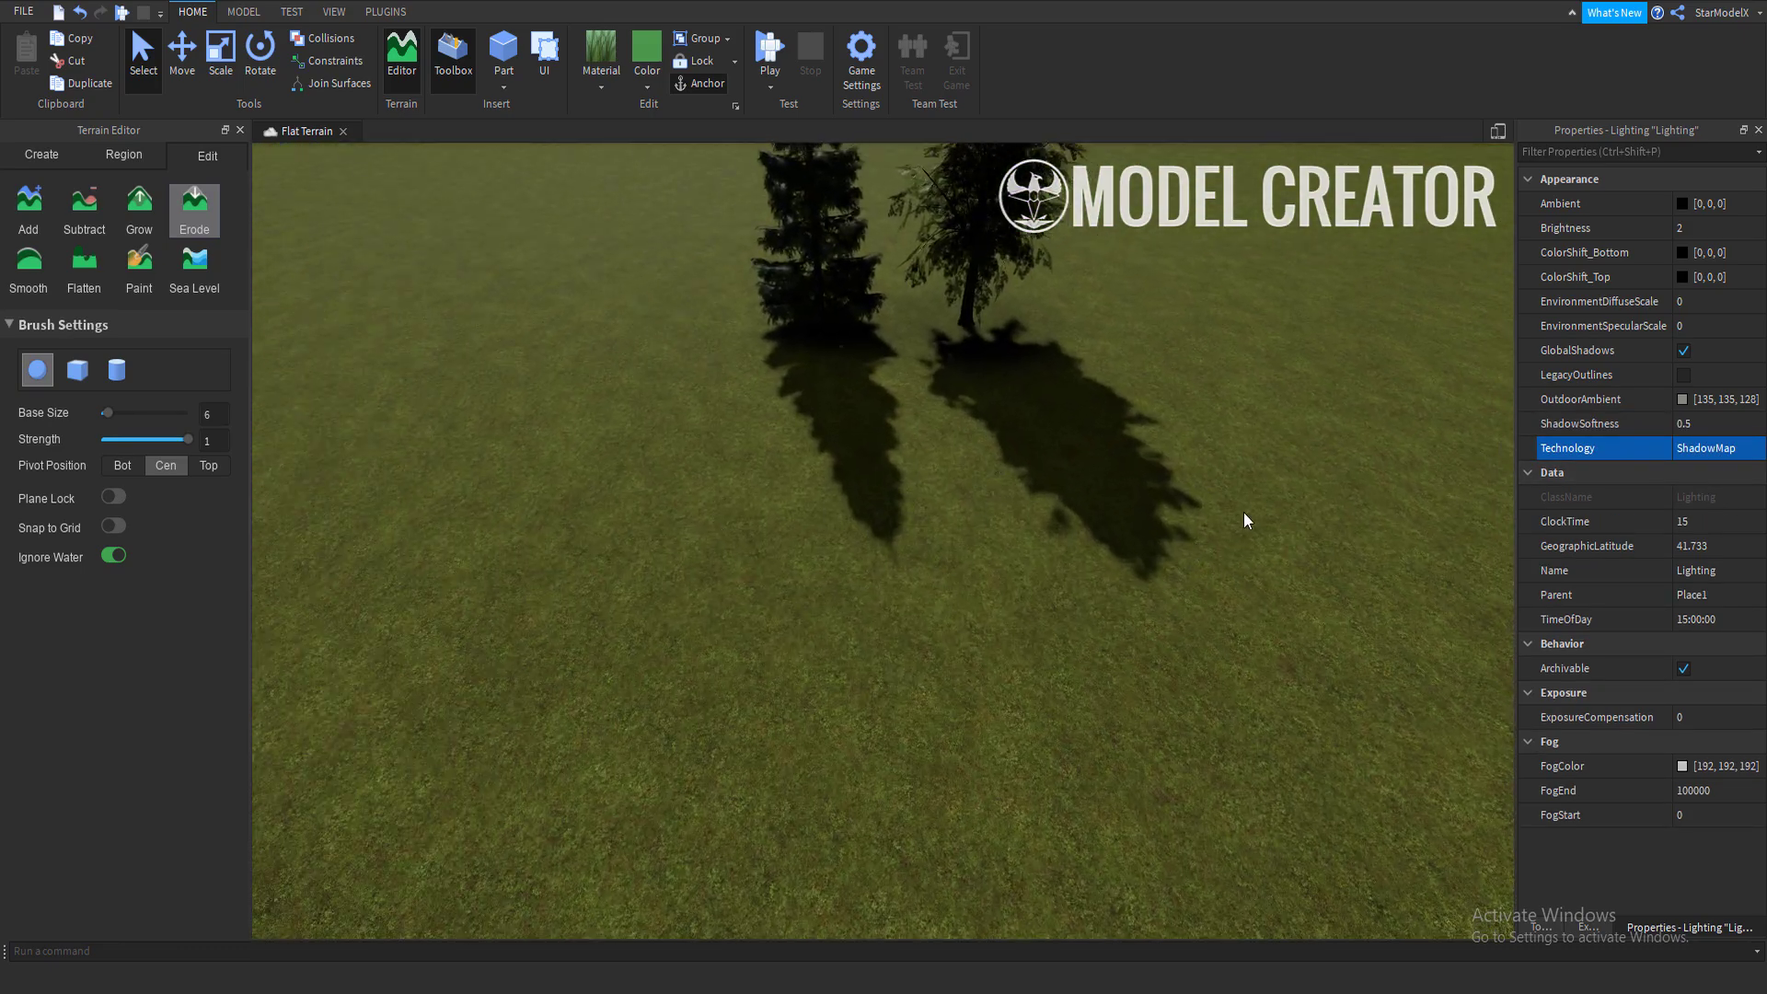
pyautogui.click(1699, 425)
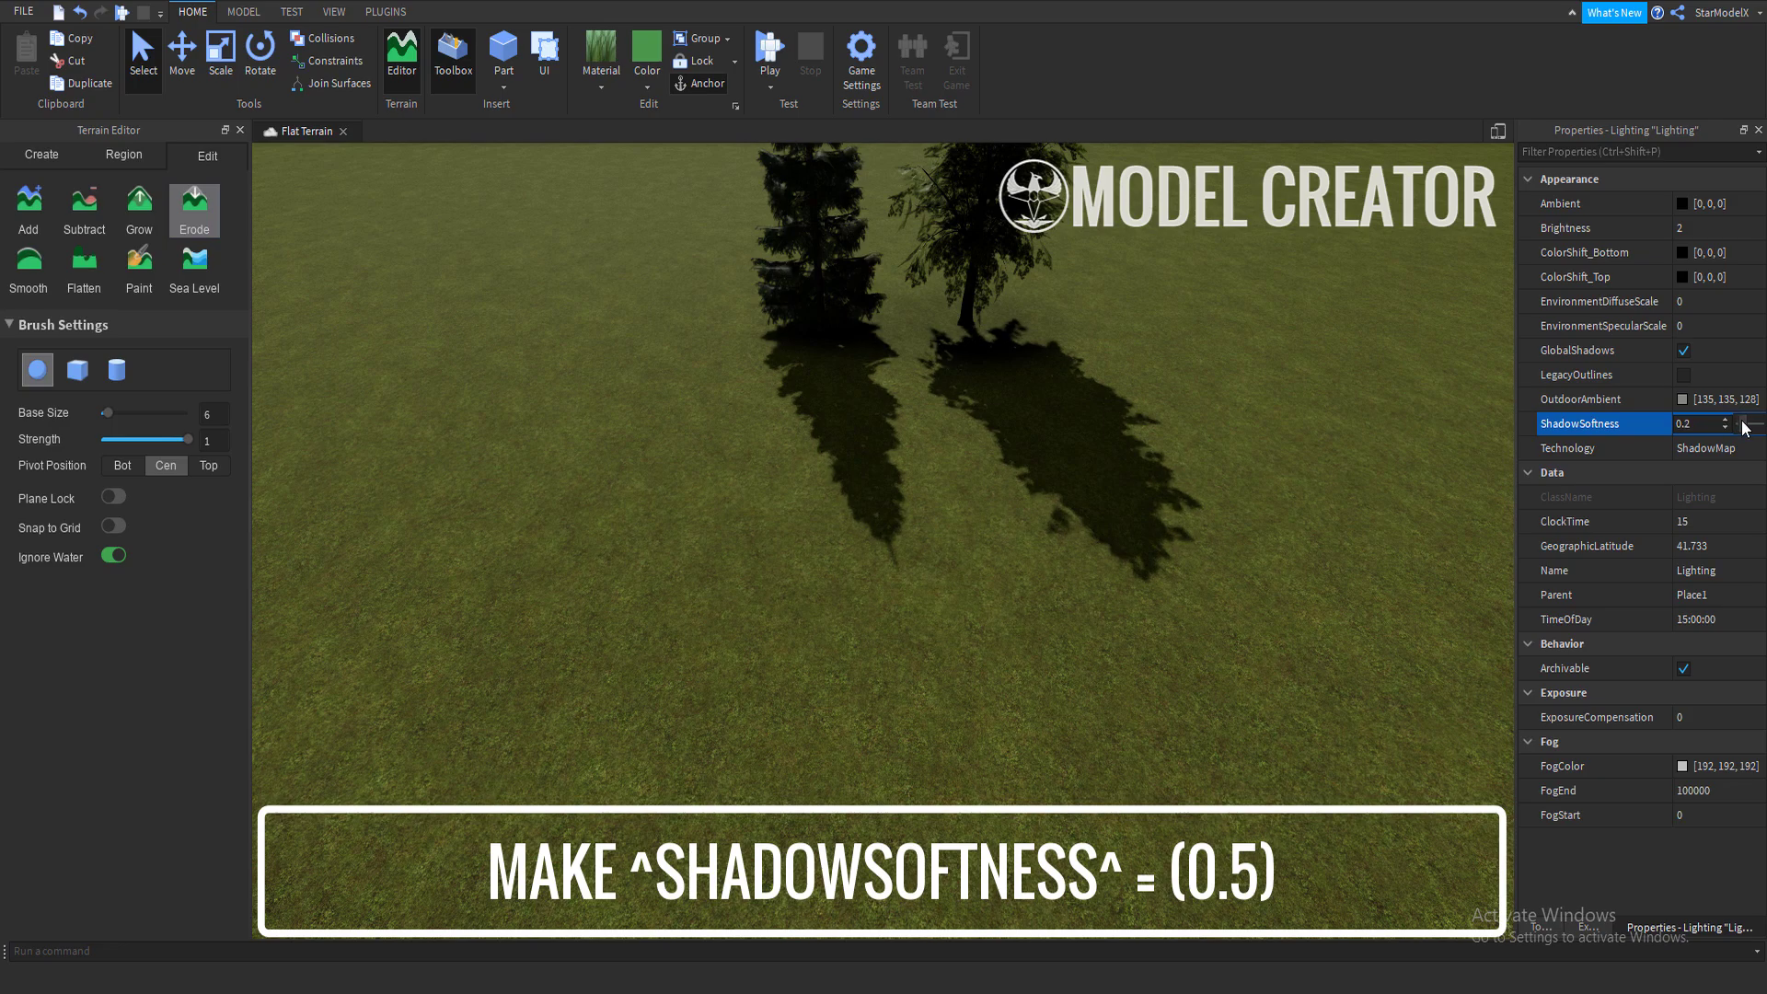
pyautogui.moveTo(1742, 427); pyautogui.dragTo(1741, 428)
pyautogui.moveTo(1011, 573); pyautogui.dragTo(1176, 497, button='right')
pyautogui.press('a')
# Set the Lighting Brightness to 0.5.
pyautogui.click(1707, 229)
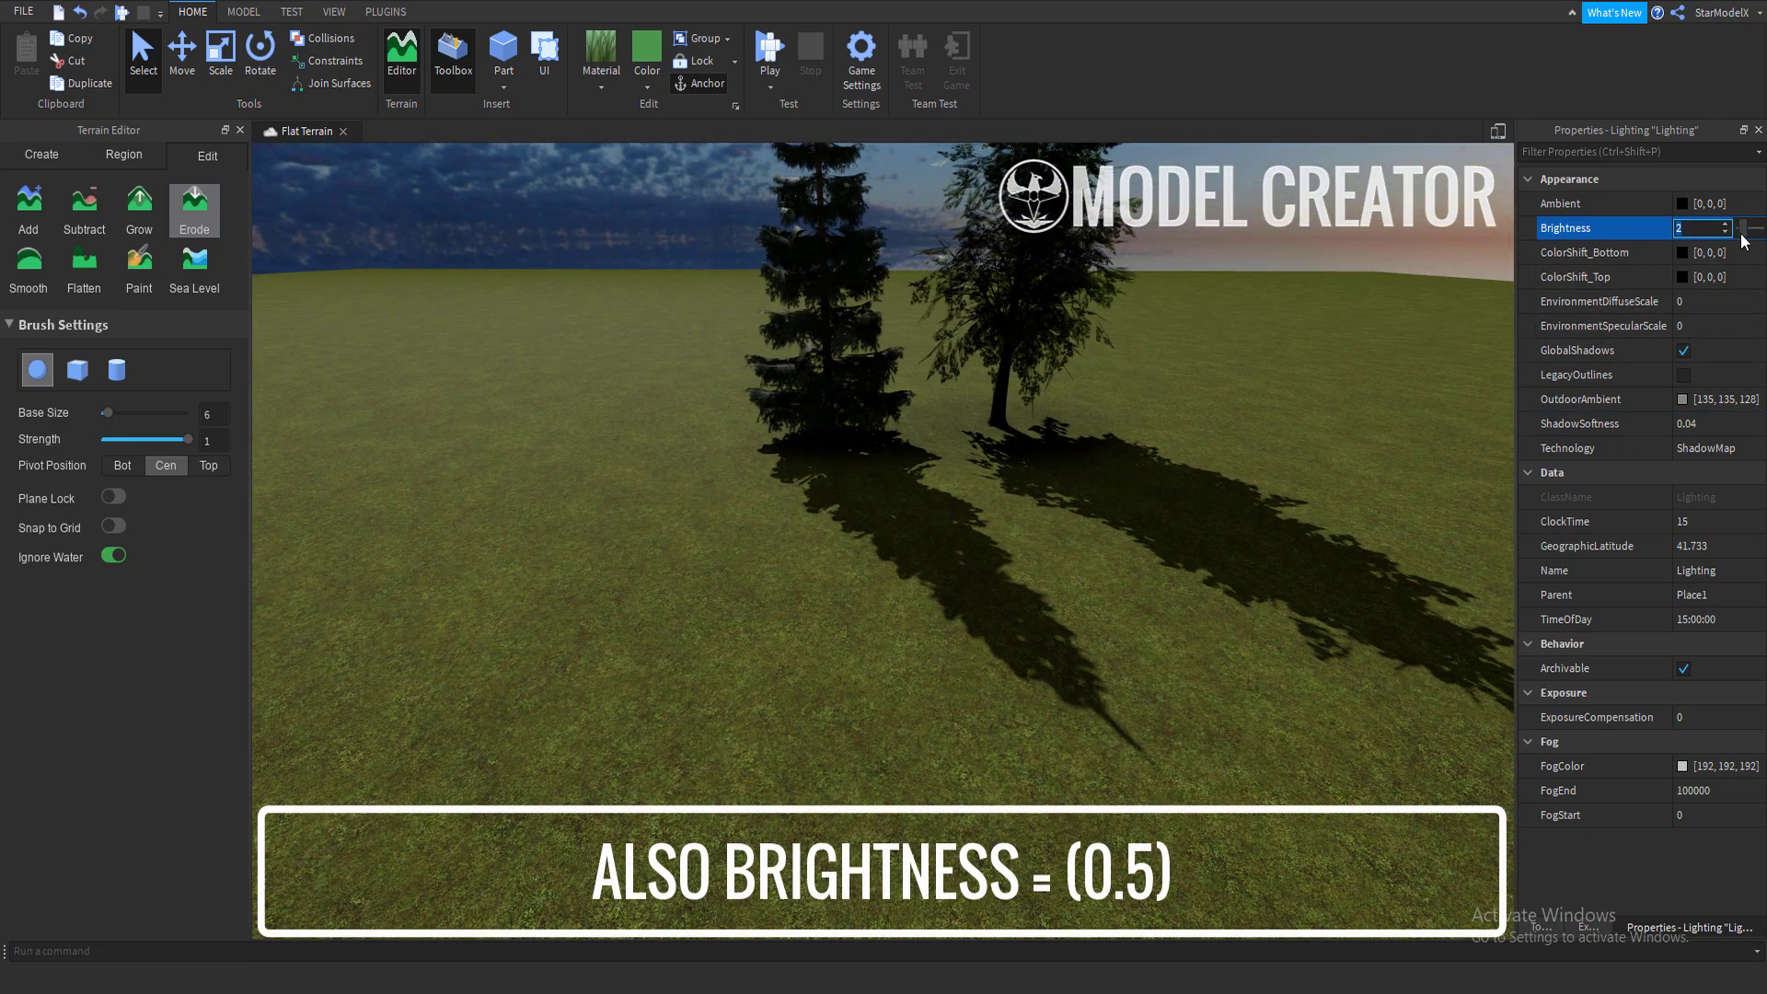
pyautogui.moveTo(1740, 234); pyautogui.dragTo(1737, 236)
pyautogui.click(1705, 241)
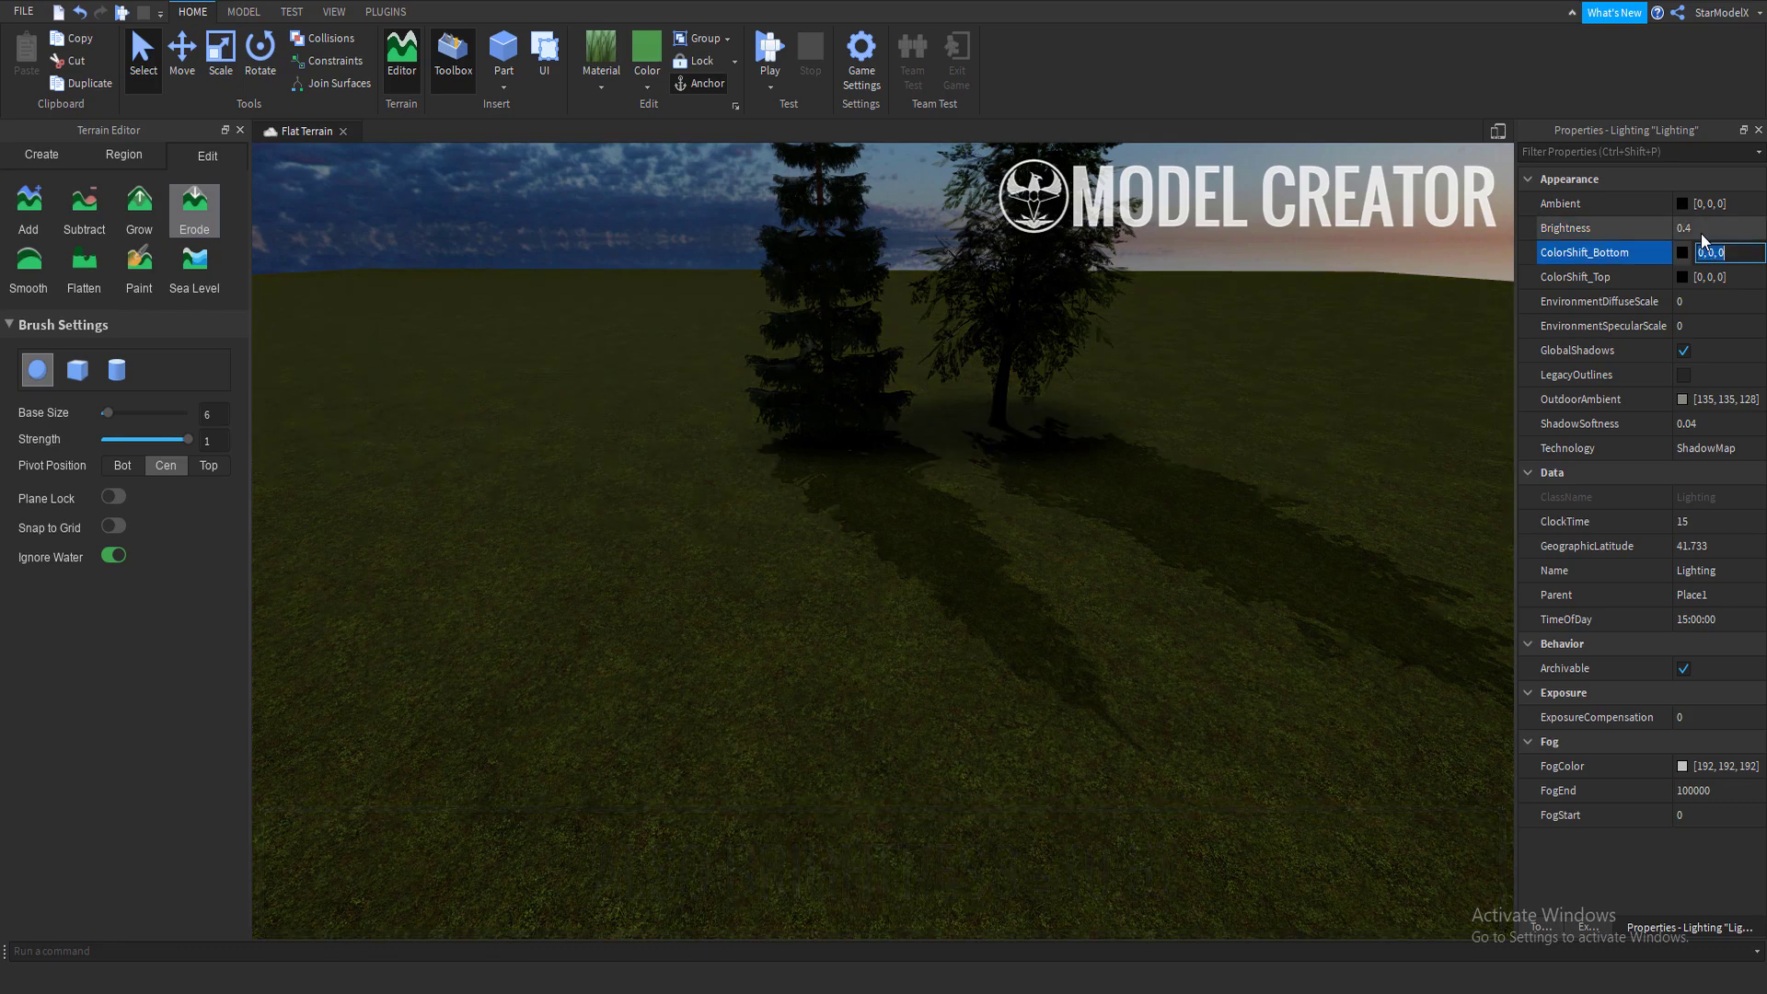
pyautogui.click(1695, 235)
pyautogui.write('0.5')
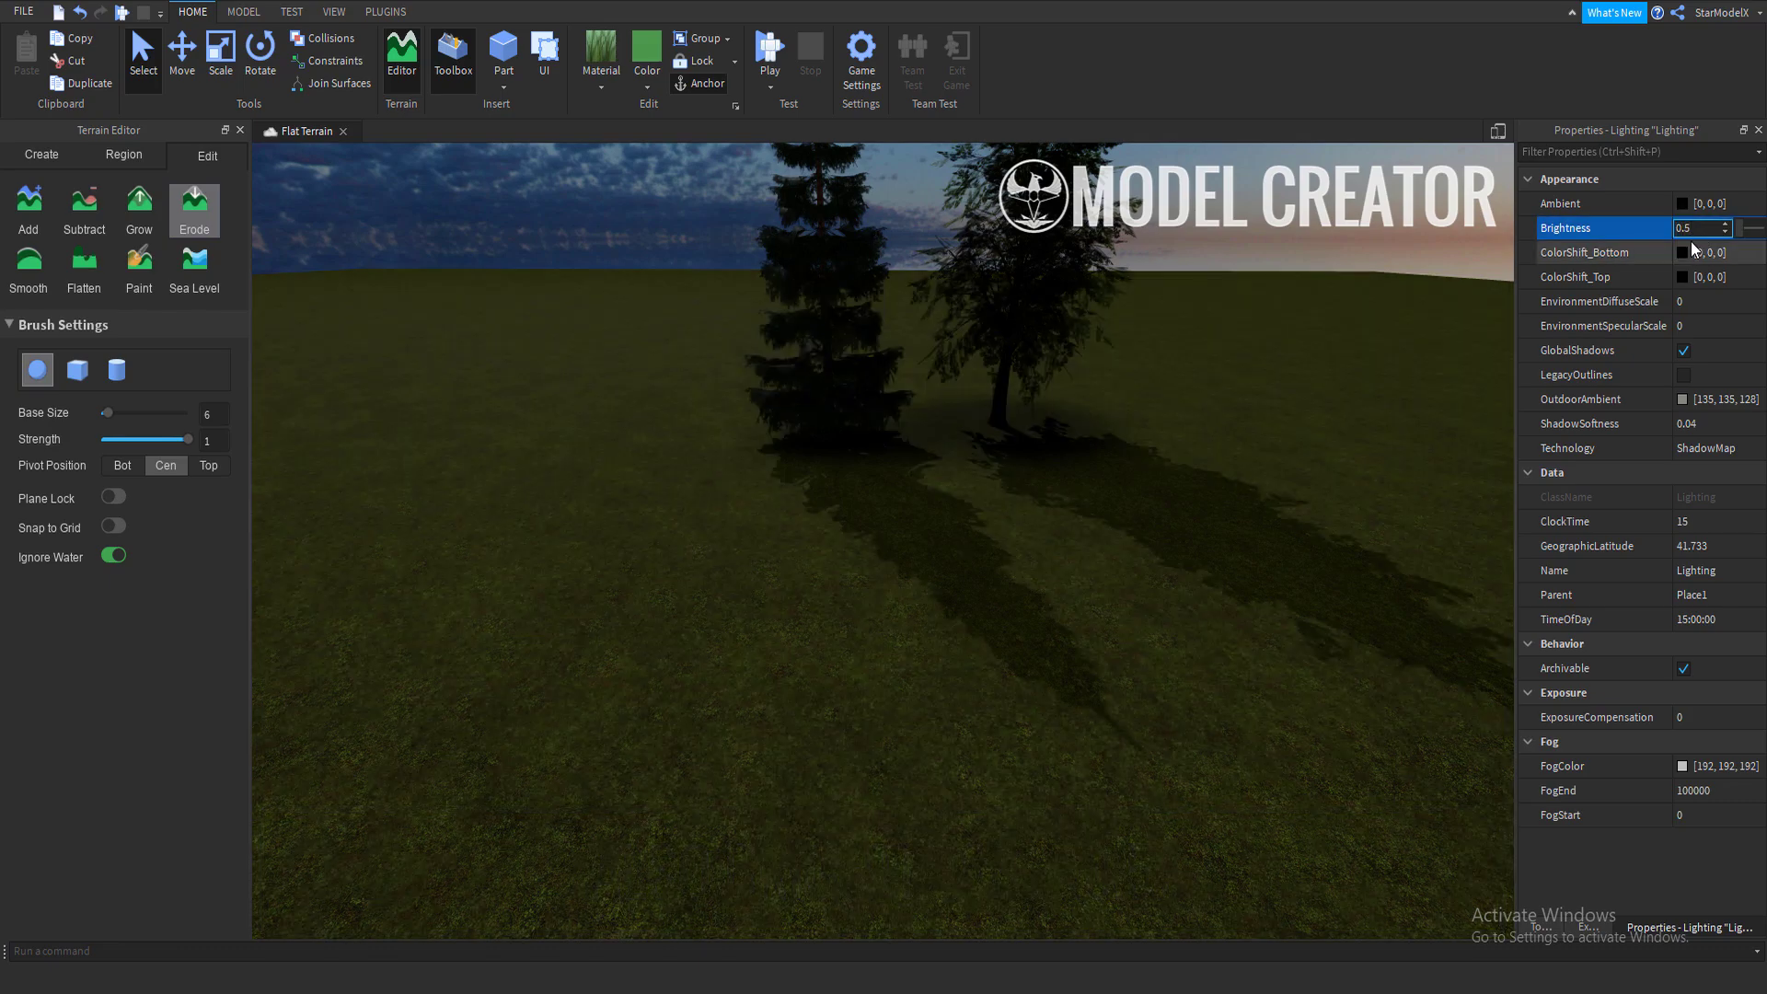
pyautogui.press('Return')
# Select the new block part on the grass and change its material to Concrete.
pyautogui.moveTo(718, 495); pyautogui.dragTo(1081, 570, button='right')
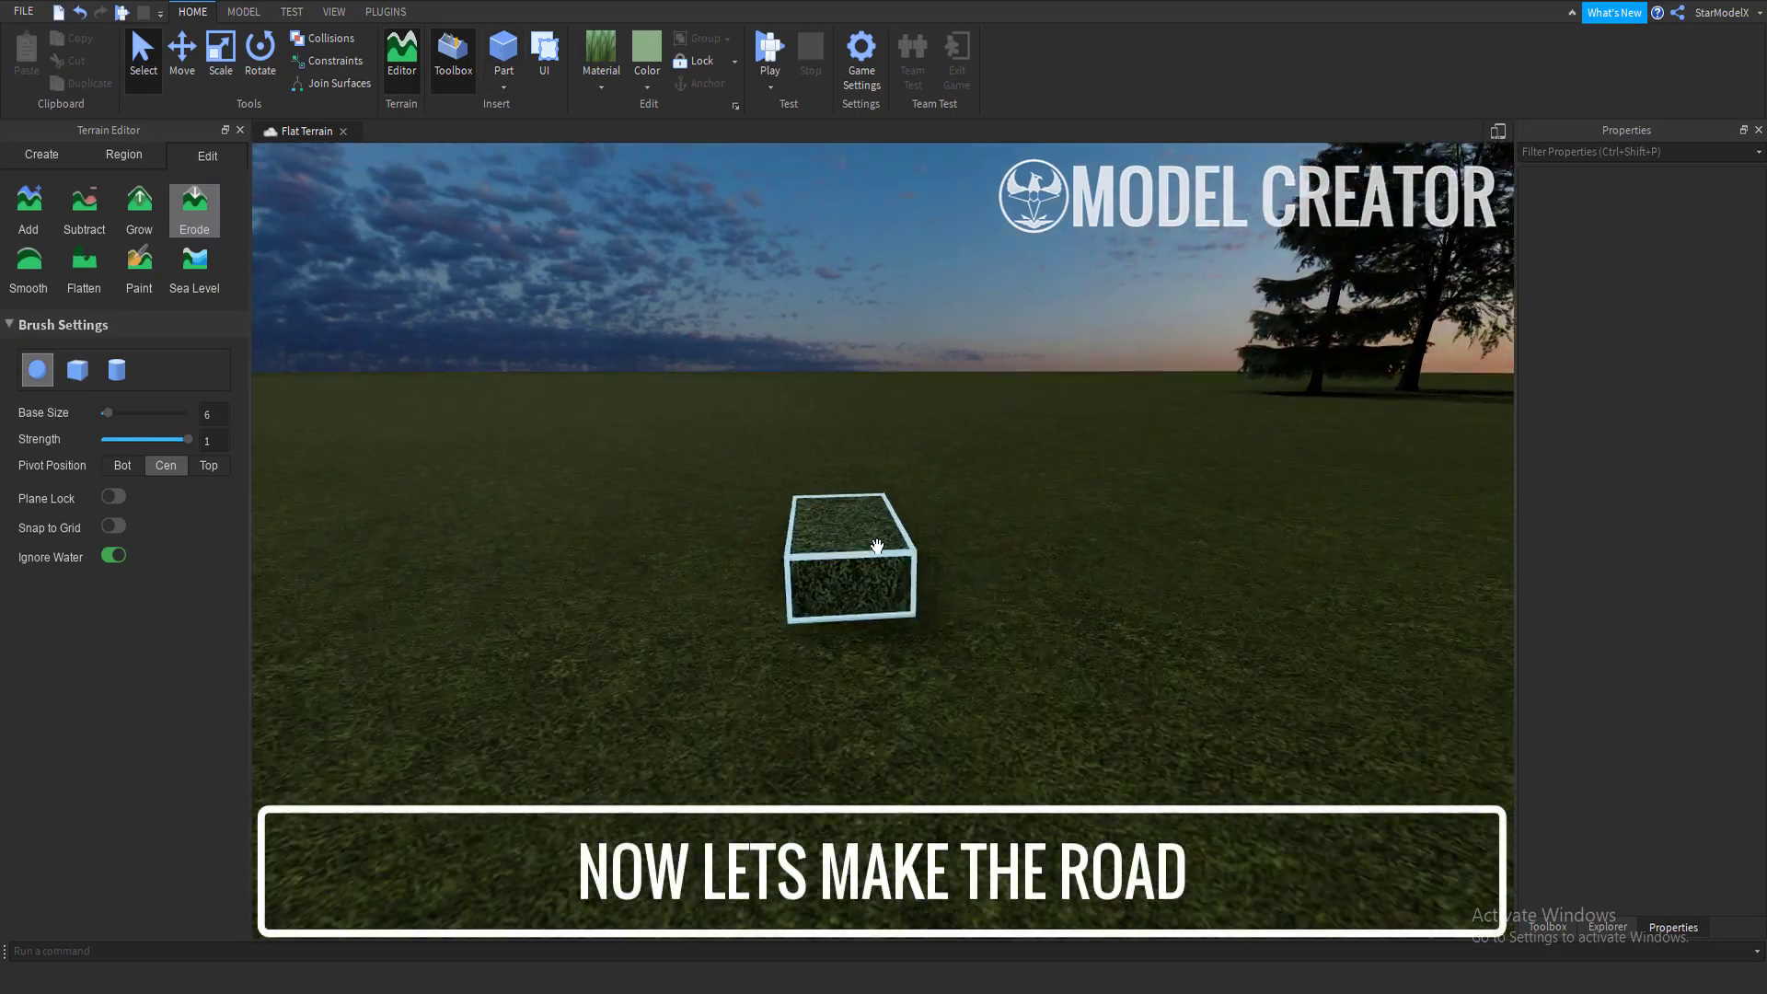
pyautogui.scroll(1, 876, 546)
pyautogui.click(877, 546)
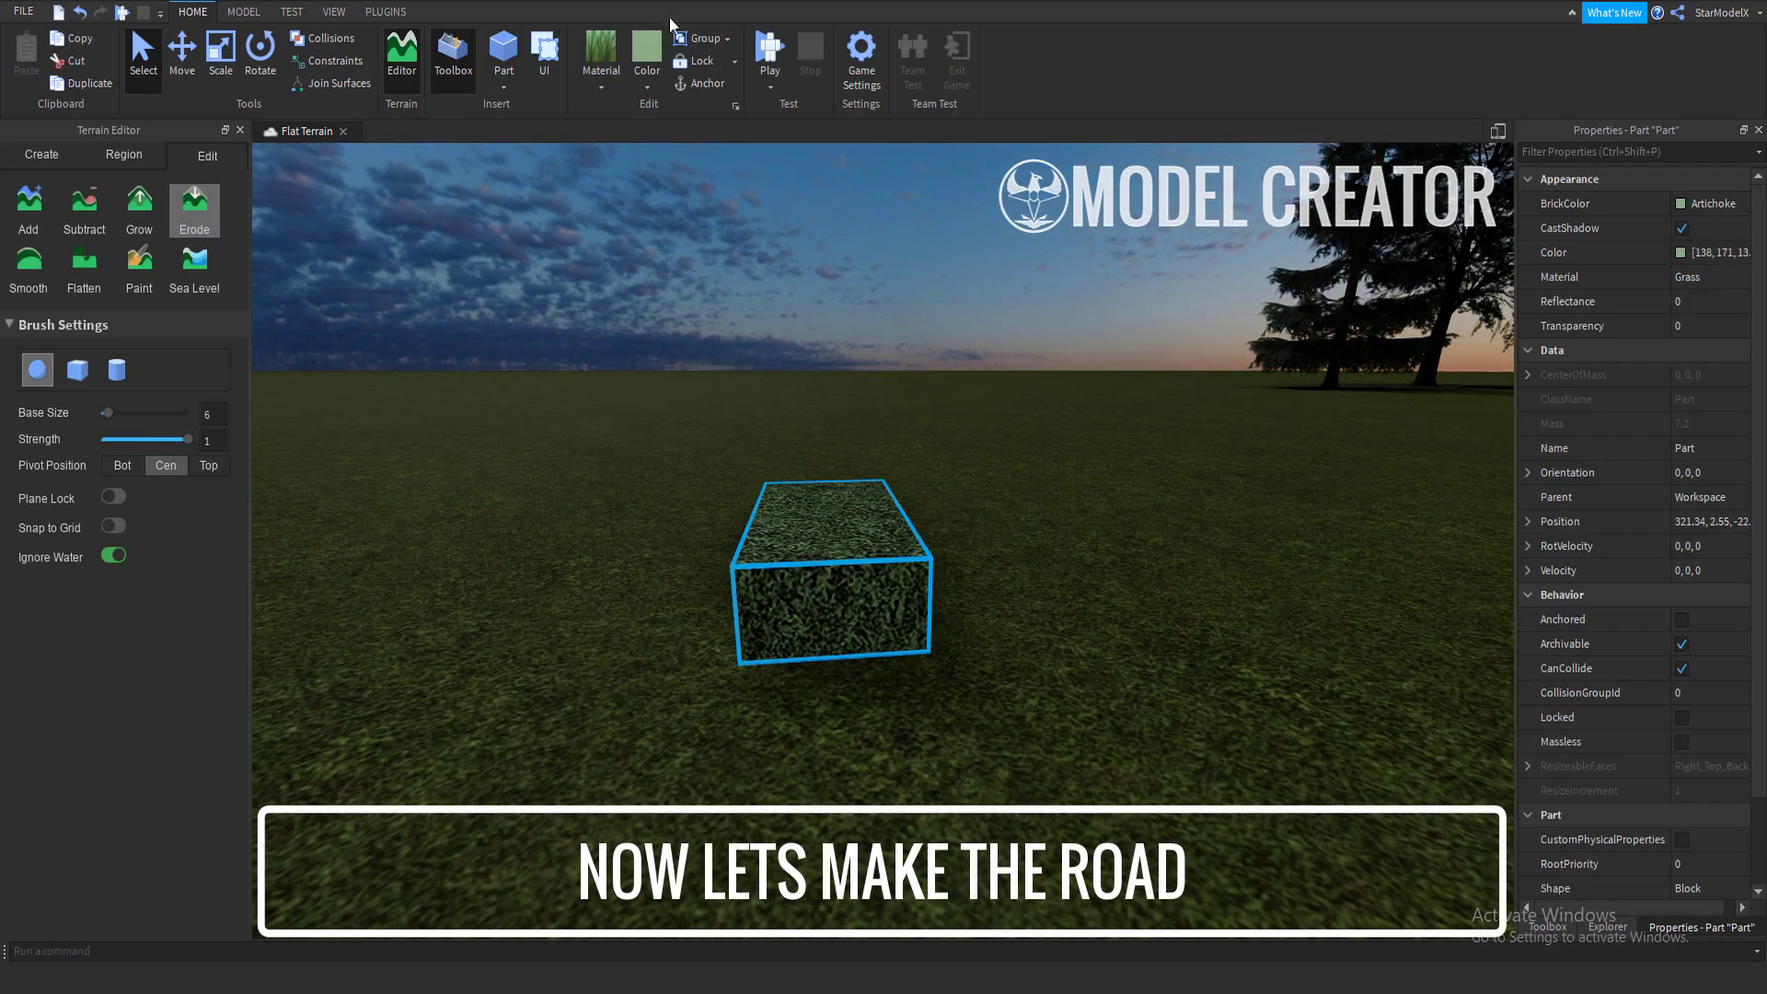
pyautogui.click(647, 86)
pyautogui.click(599, 79)
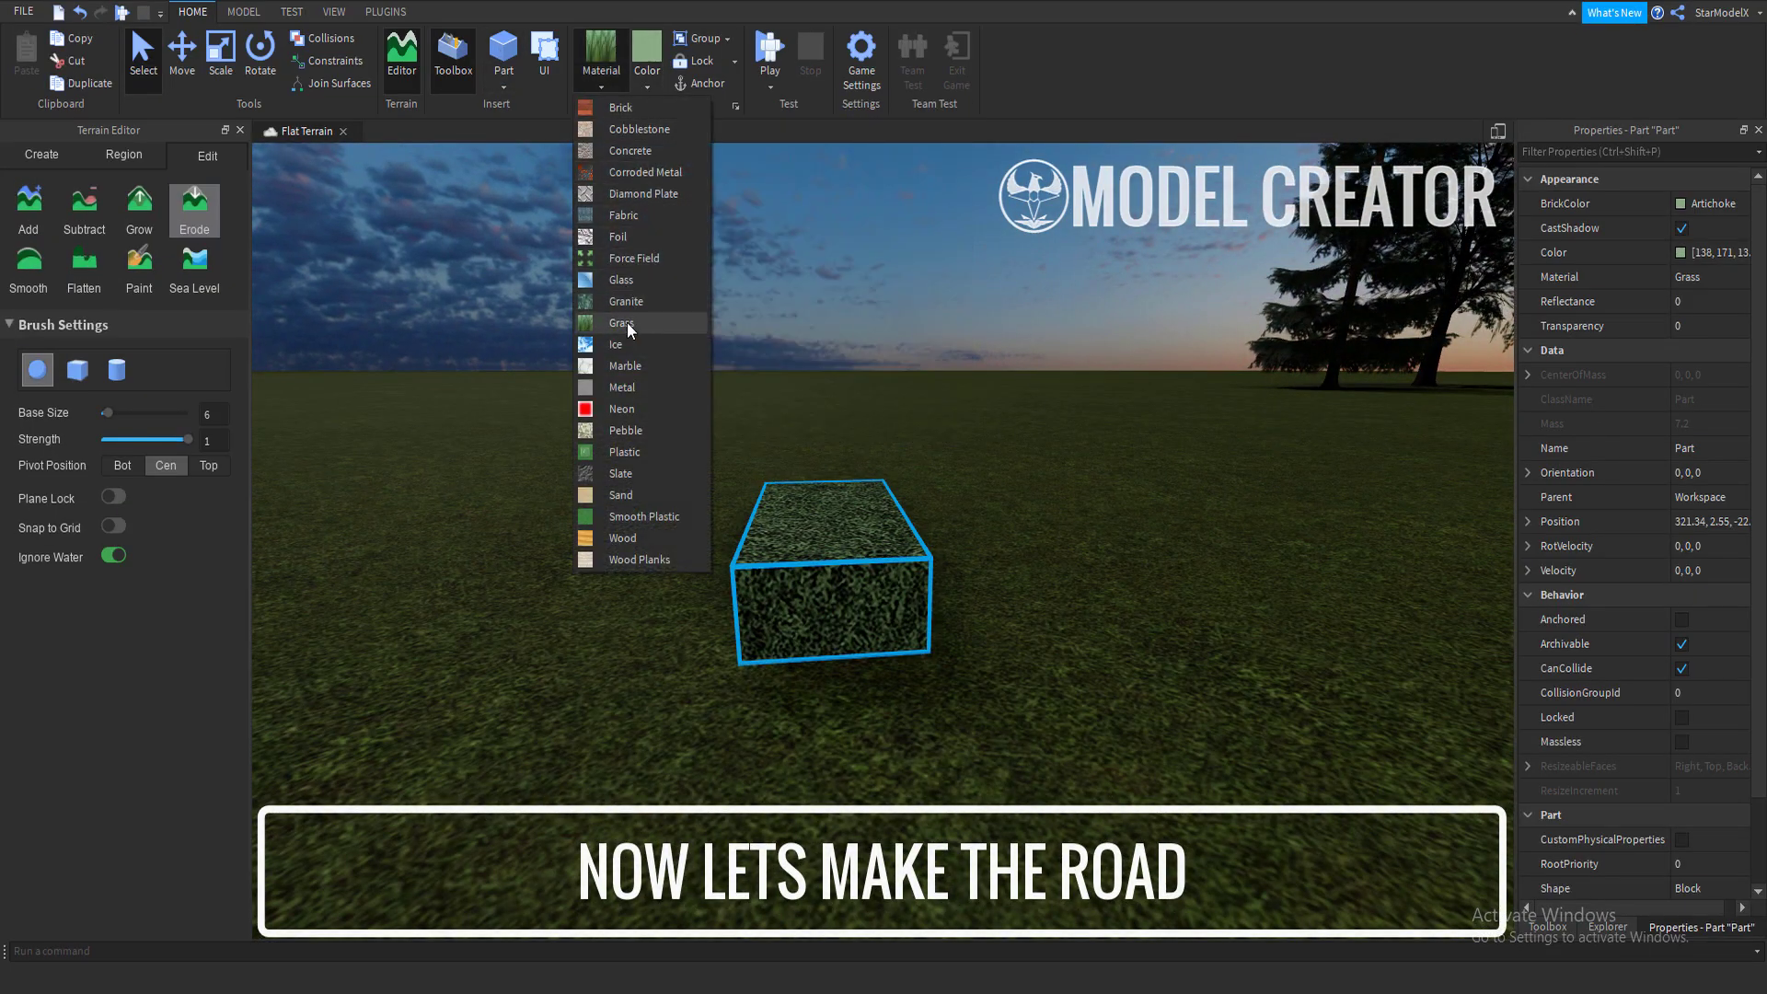
pyautogui.click(629, 151)
# Flatten the concrete block into a thin road slab and colour it dark blue-grey, RGB 40, 63, 79.
pyautogui.moveTo(831, 460); pyautogui.dragTo(831, 506, button='right')
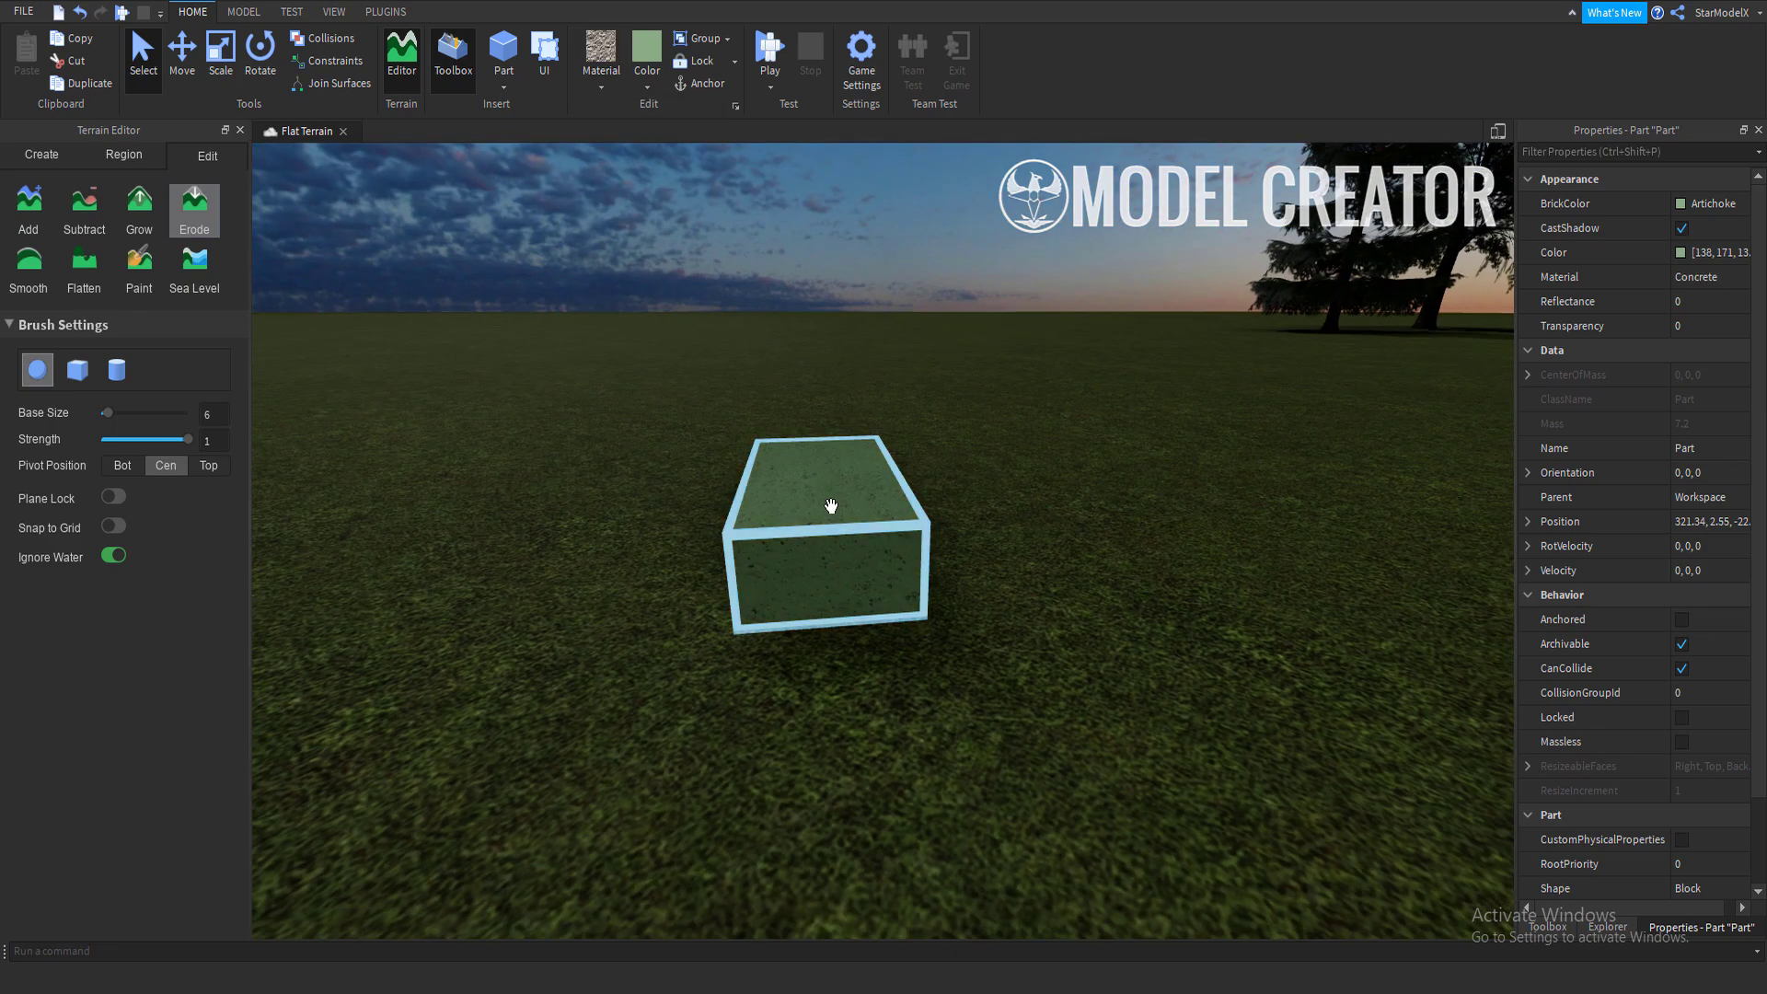
pyautogui.moveTo(797, 320); pyautogui.dragTo(826, 411)
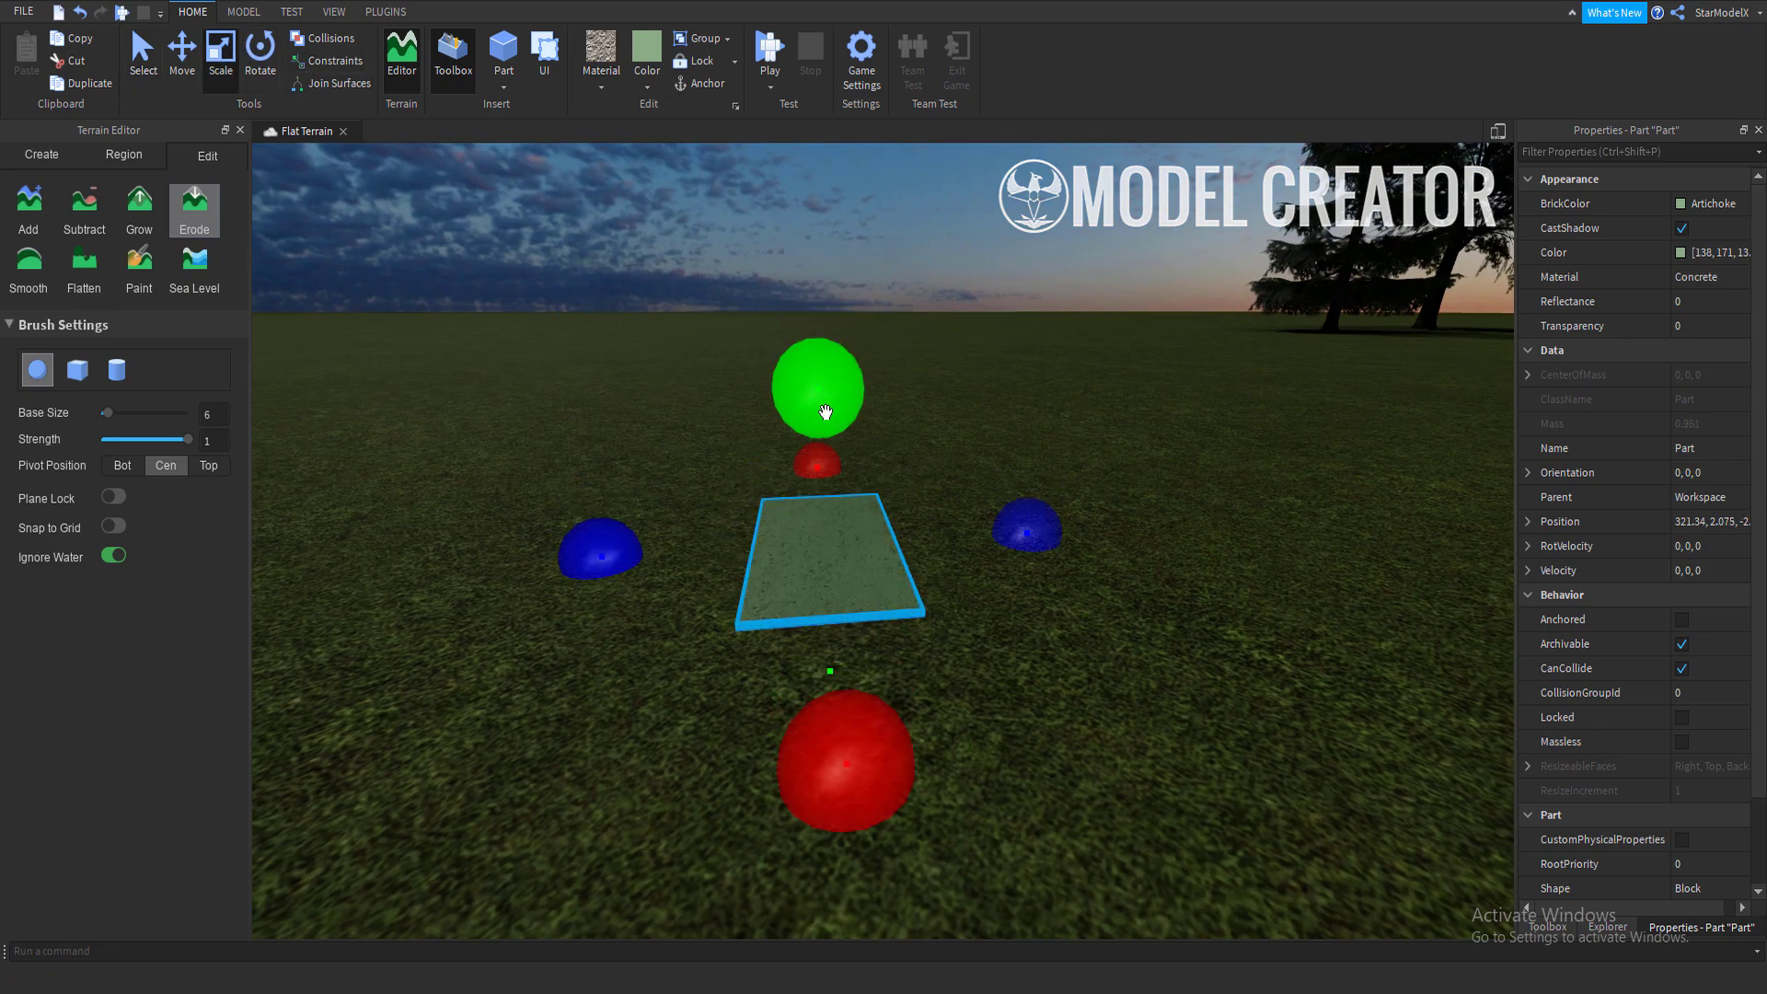
pyautogui.click(648, 86)
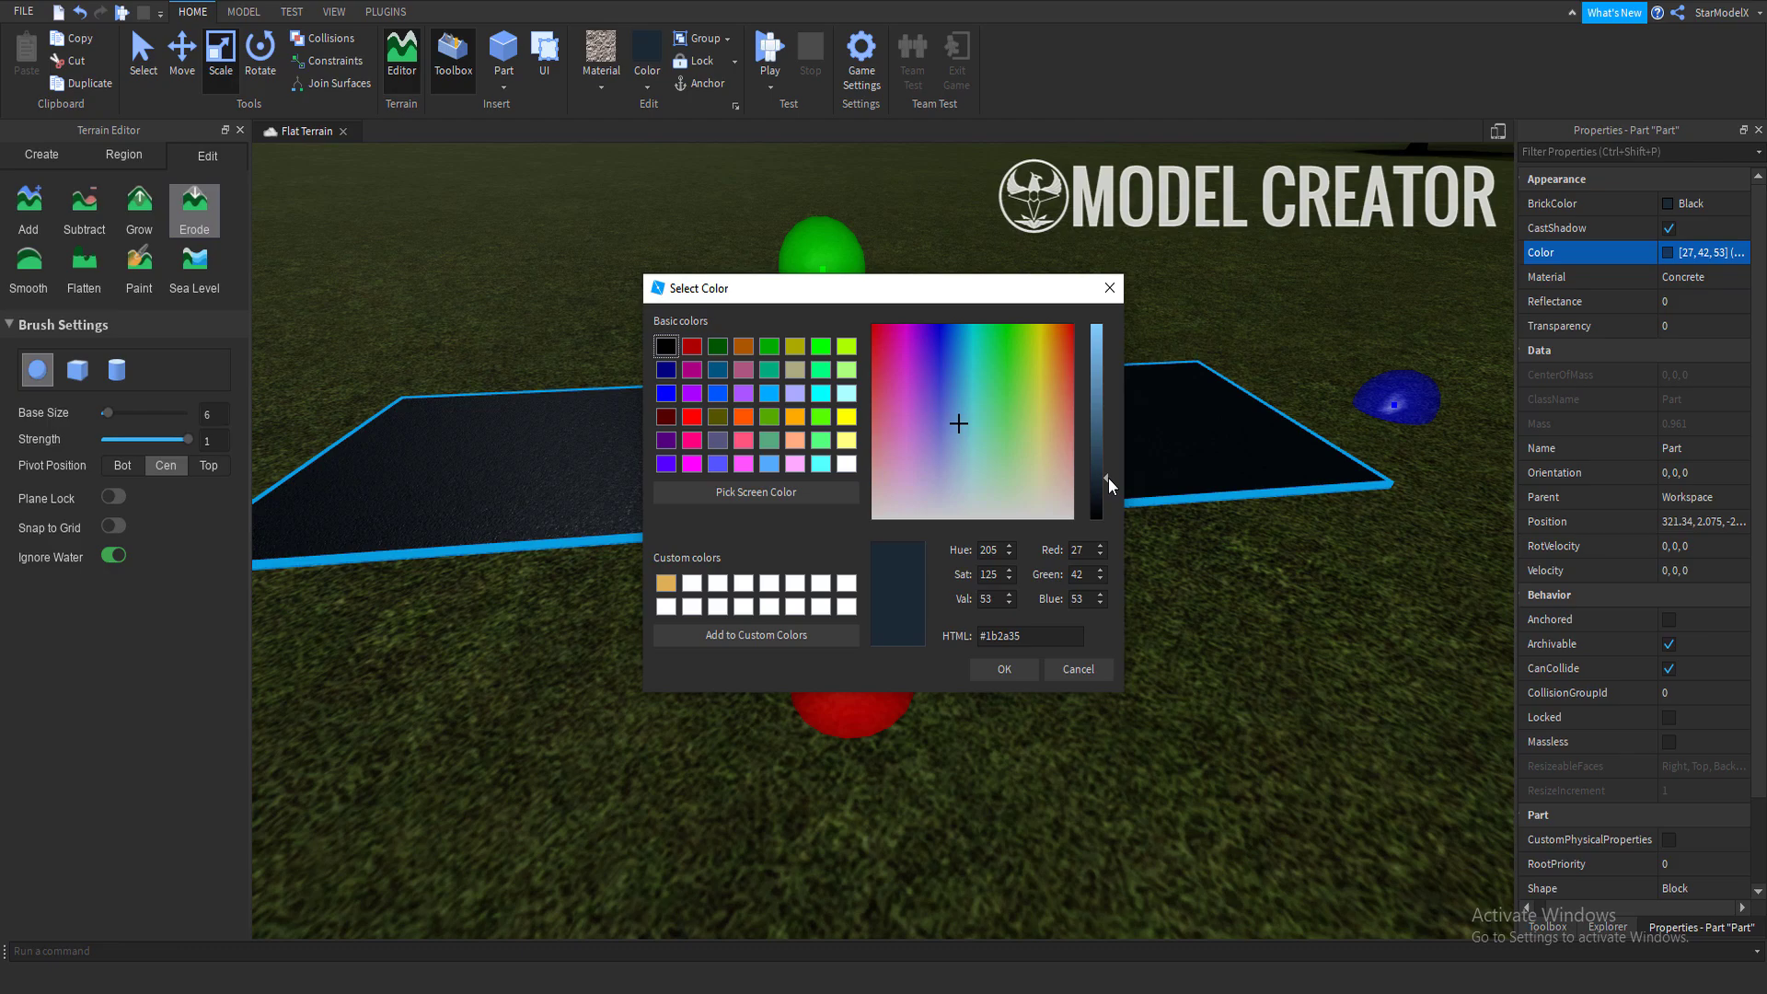
pyautogui.moveTo(1108, 478); pyautogui.dragTo(1107, 458)
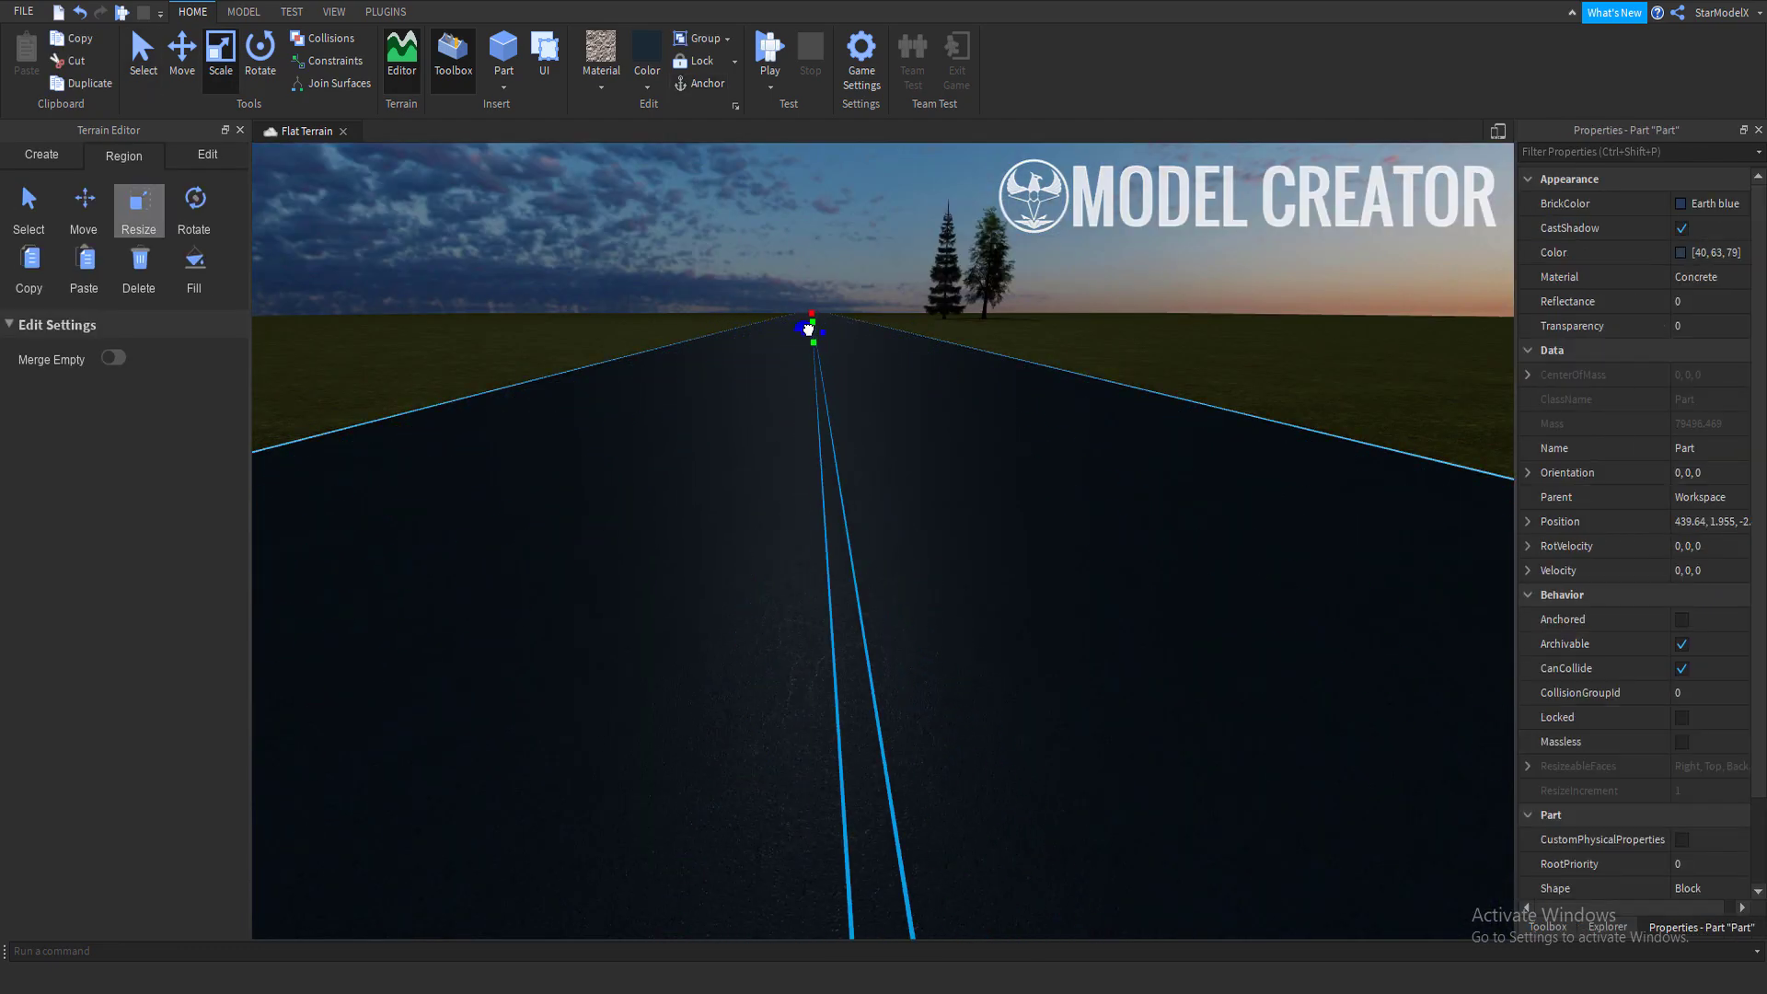
# Scale the narrow centre strip's height so it lies as a thin marking just above the road surface.
pyautogui.moveTo(808, 330); pyautogui.dragTo(810, 327)
pyautogui.moveTo(810, 327); pyautogui.dragTo(835, 647, button='right')
pyautogui.moveTo(771, 557); pyautogui.dragTo(773, 551)
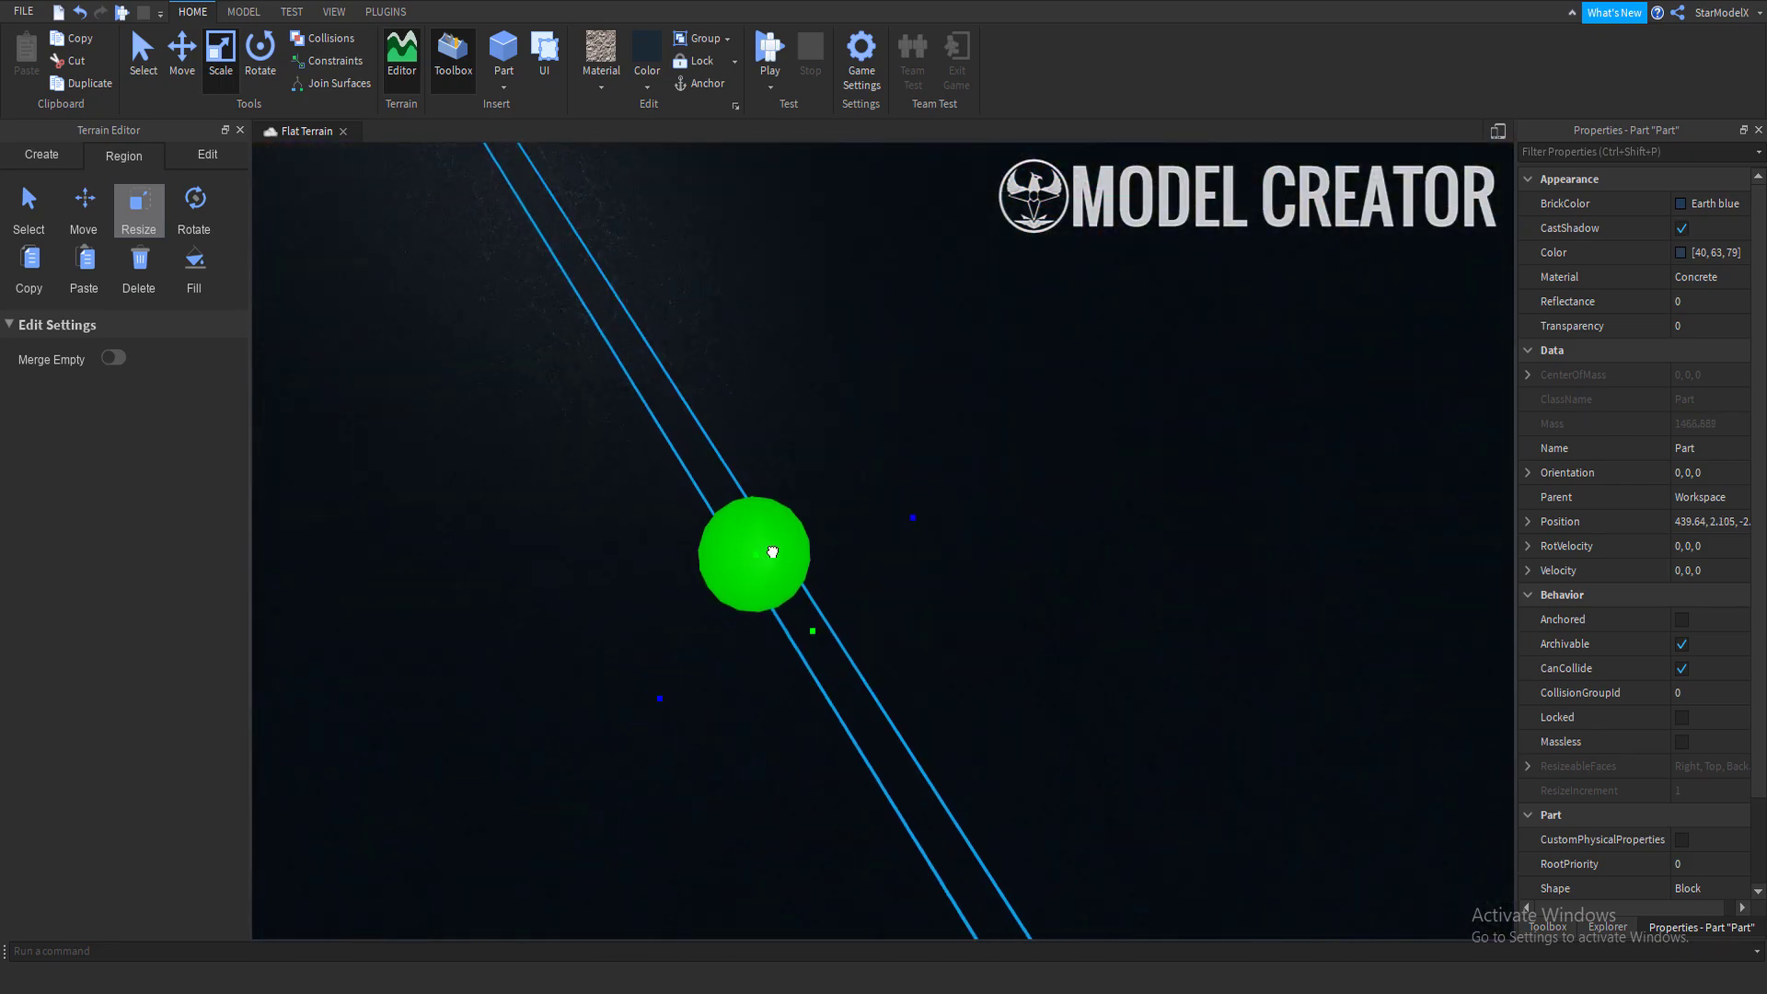
pyautogui.moveTo(768, 555); pyautogui.dragTo(897, 432, button='right')
pyautogui.moveTo(947, 276); pyautogui.dragTo(948, 305)
# Colour the centre strip dark yellow, RGB 193, 155, 4.
pyautogui.click(648, 86)
pyautogui.click(674, 304)
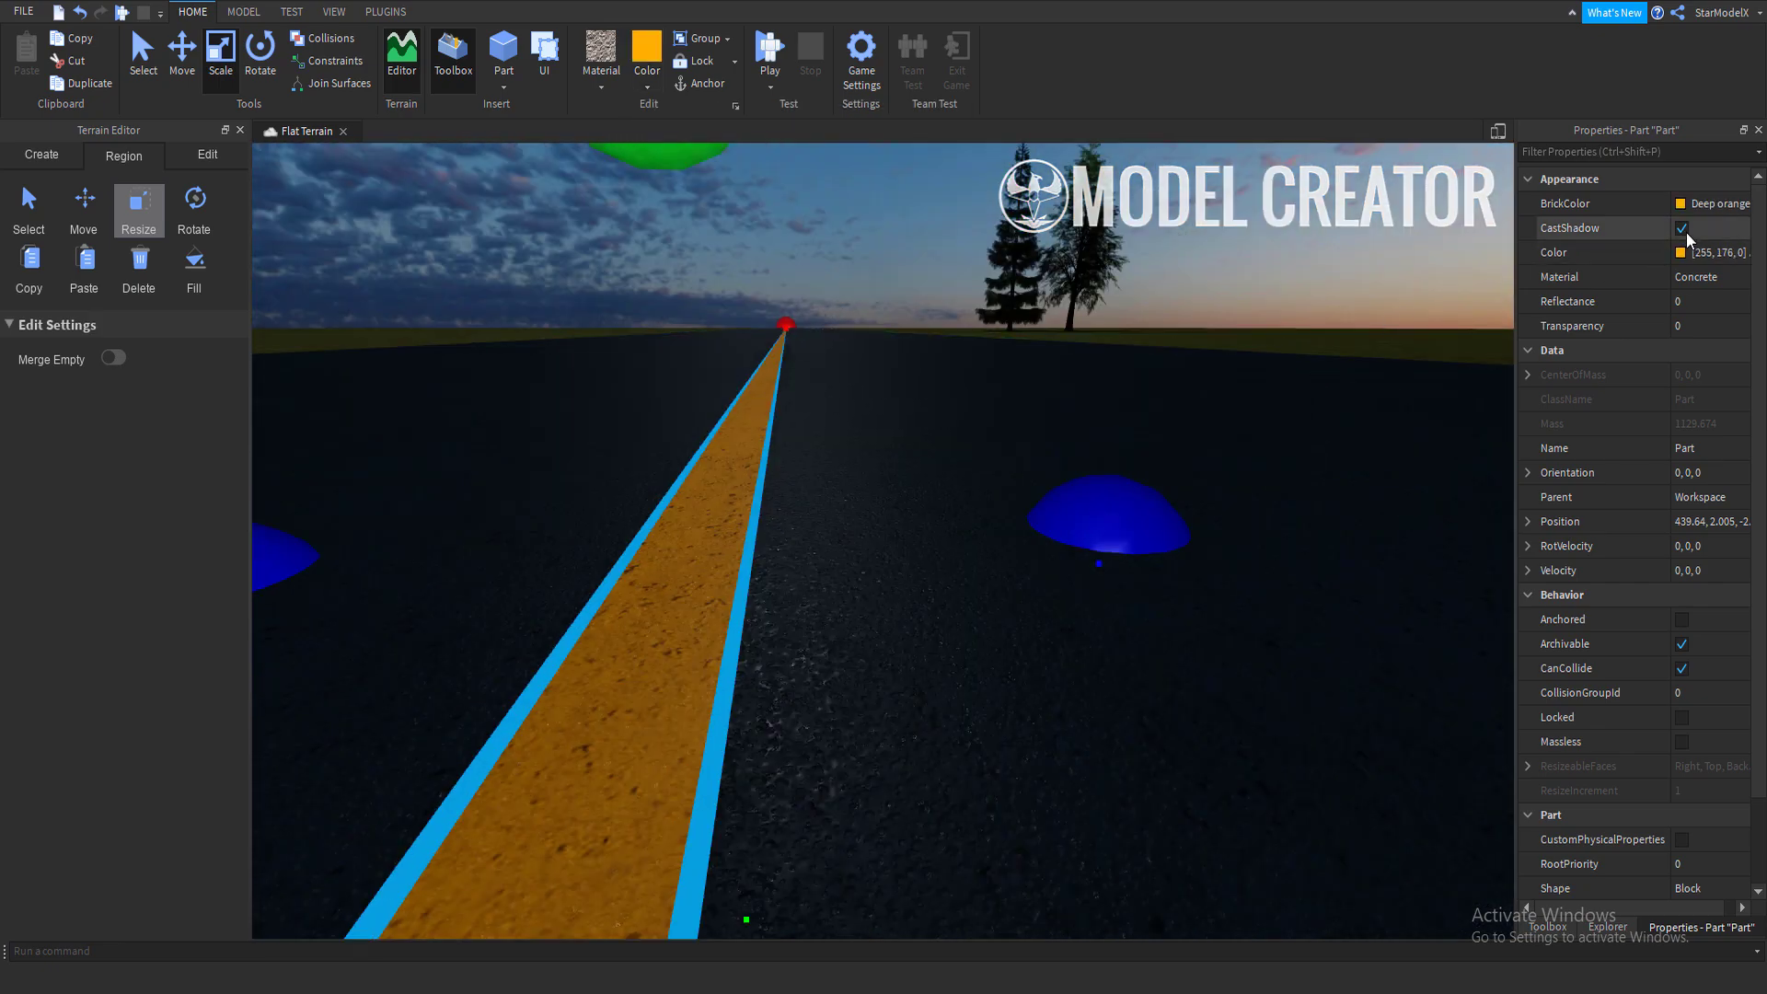
pyautogui.click(1683, 253)
pyautogui.moveTo(1099, 423); pyautogui.dragTo(1096, 392)
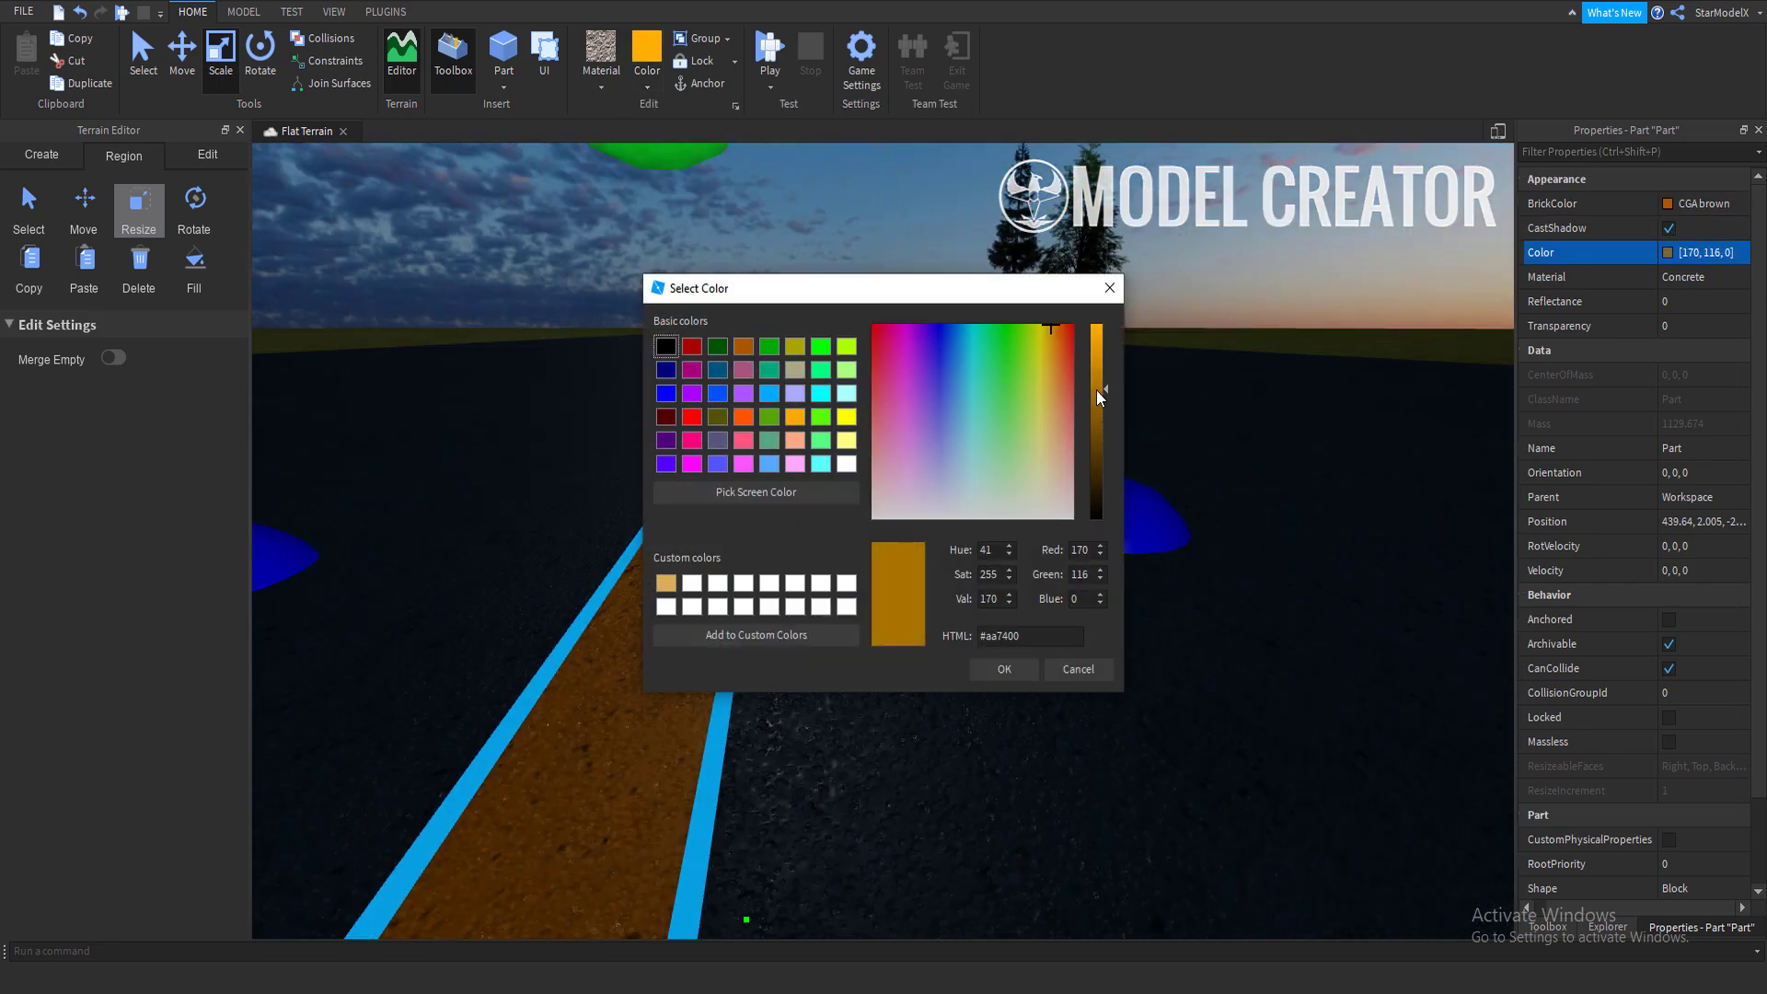
pyautogui.moveTo(1052, 334); pyautogui.dragTo(1045, 333)
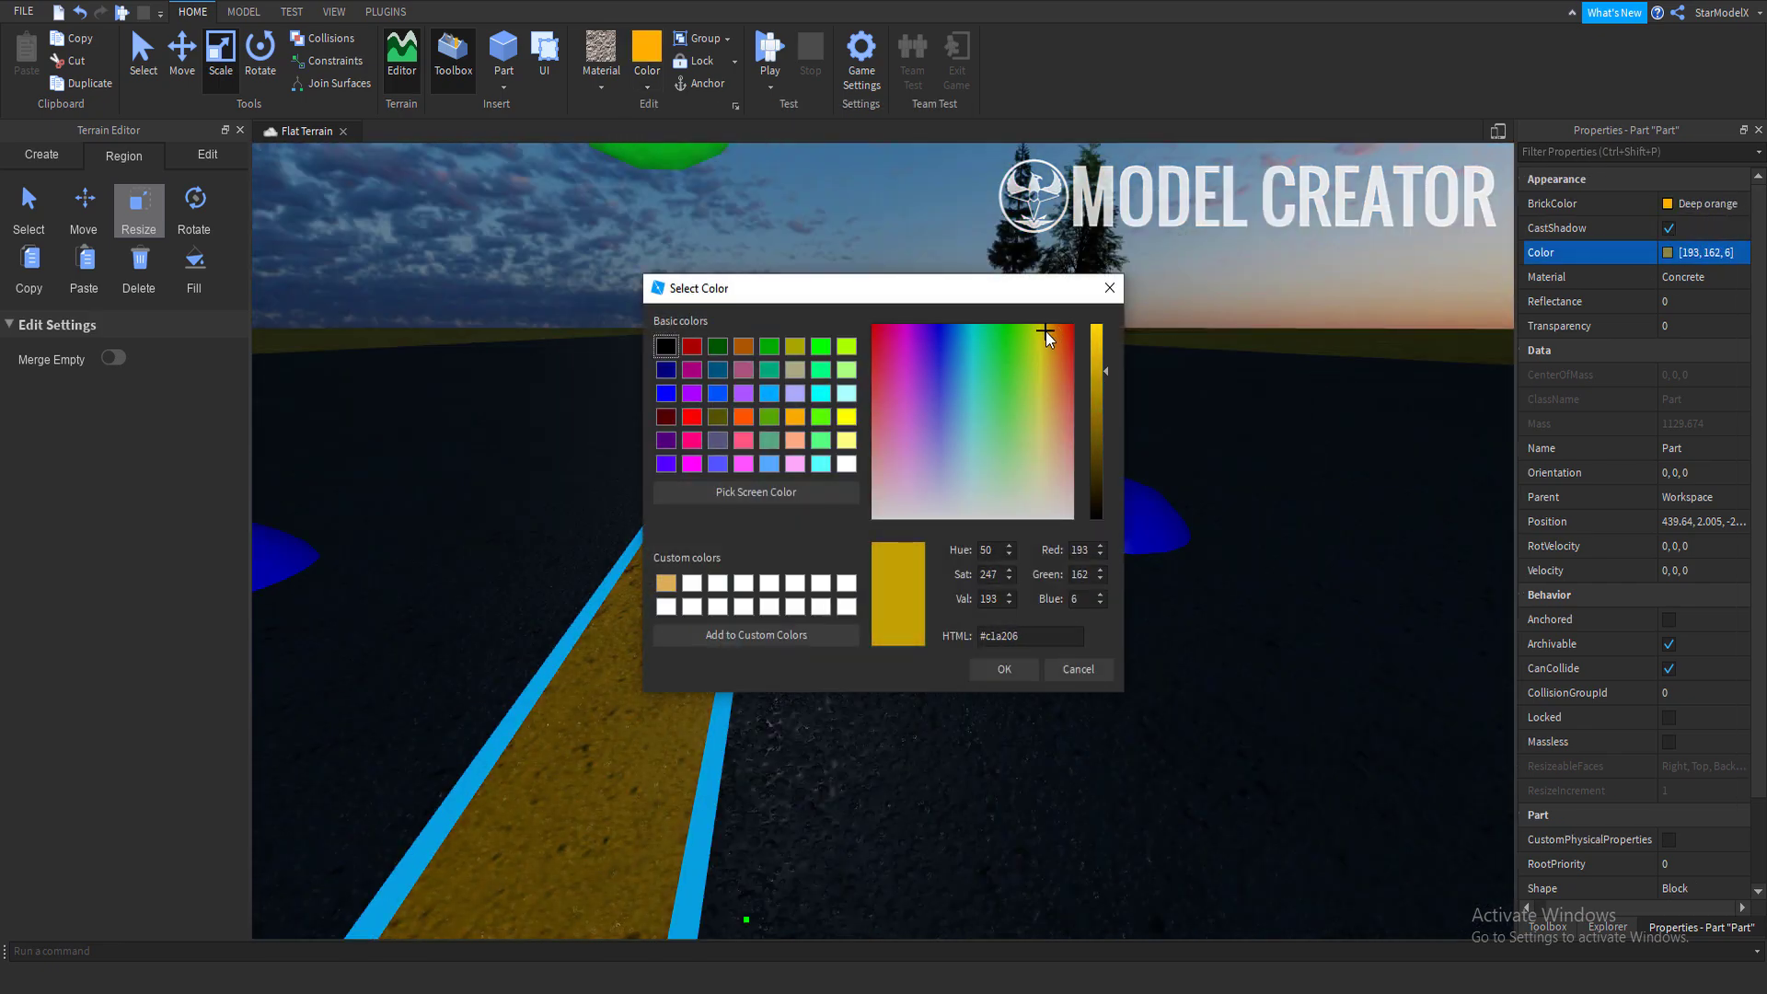
pyautogui.click(1001, 669)
# Place a copy of the yellow strip parallel to the first and shift both strips together along the road's middle.
pyautogui.moveTo(1245, 549)
pyautogui.mouseDown()
pyautogui.moveTo(1018, 570)
pyautogui.moveTo(1270, 548)
pyautogui.moveTo(1213, 564)
pyautogui.mouseUp()
pyautogui.scroll(-2, 1197, 565)
pyautogui.moveTo(1160, 543); pyautogui.dragTo(1156, 572, button='right')
pyautogui.press('d')
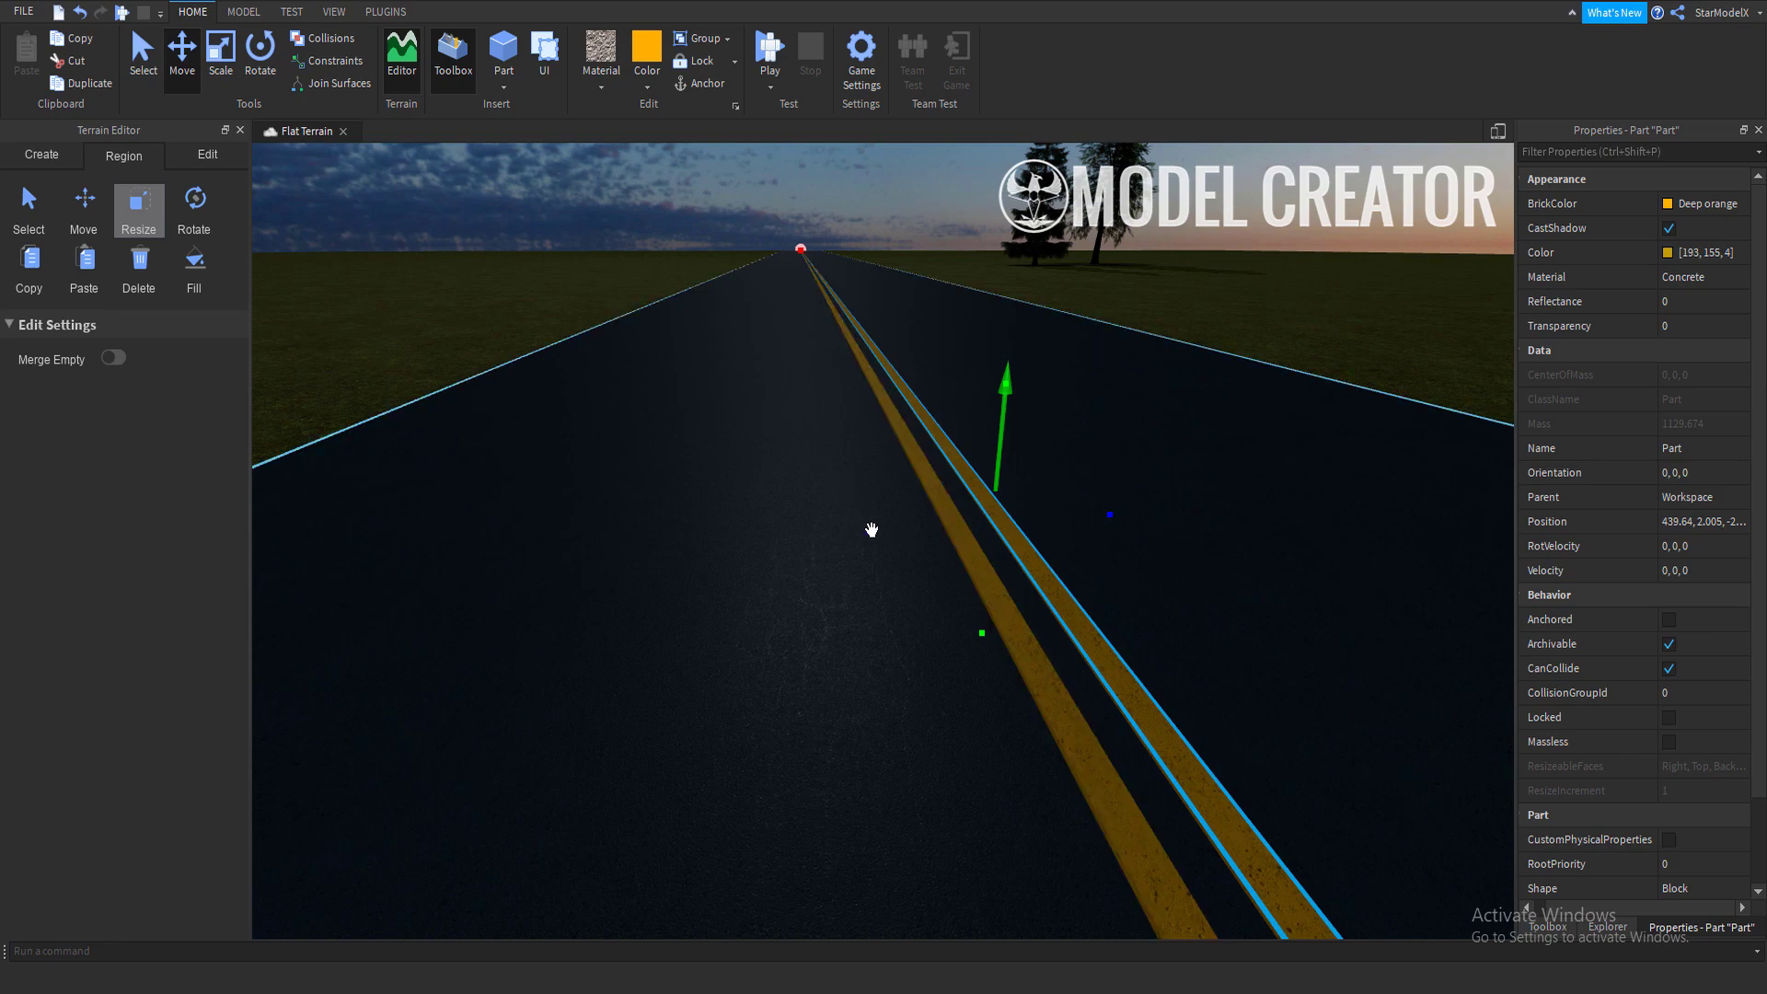
pyautogui.moveTo(815, 533); pyautogui.dragTo(804, 533)
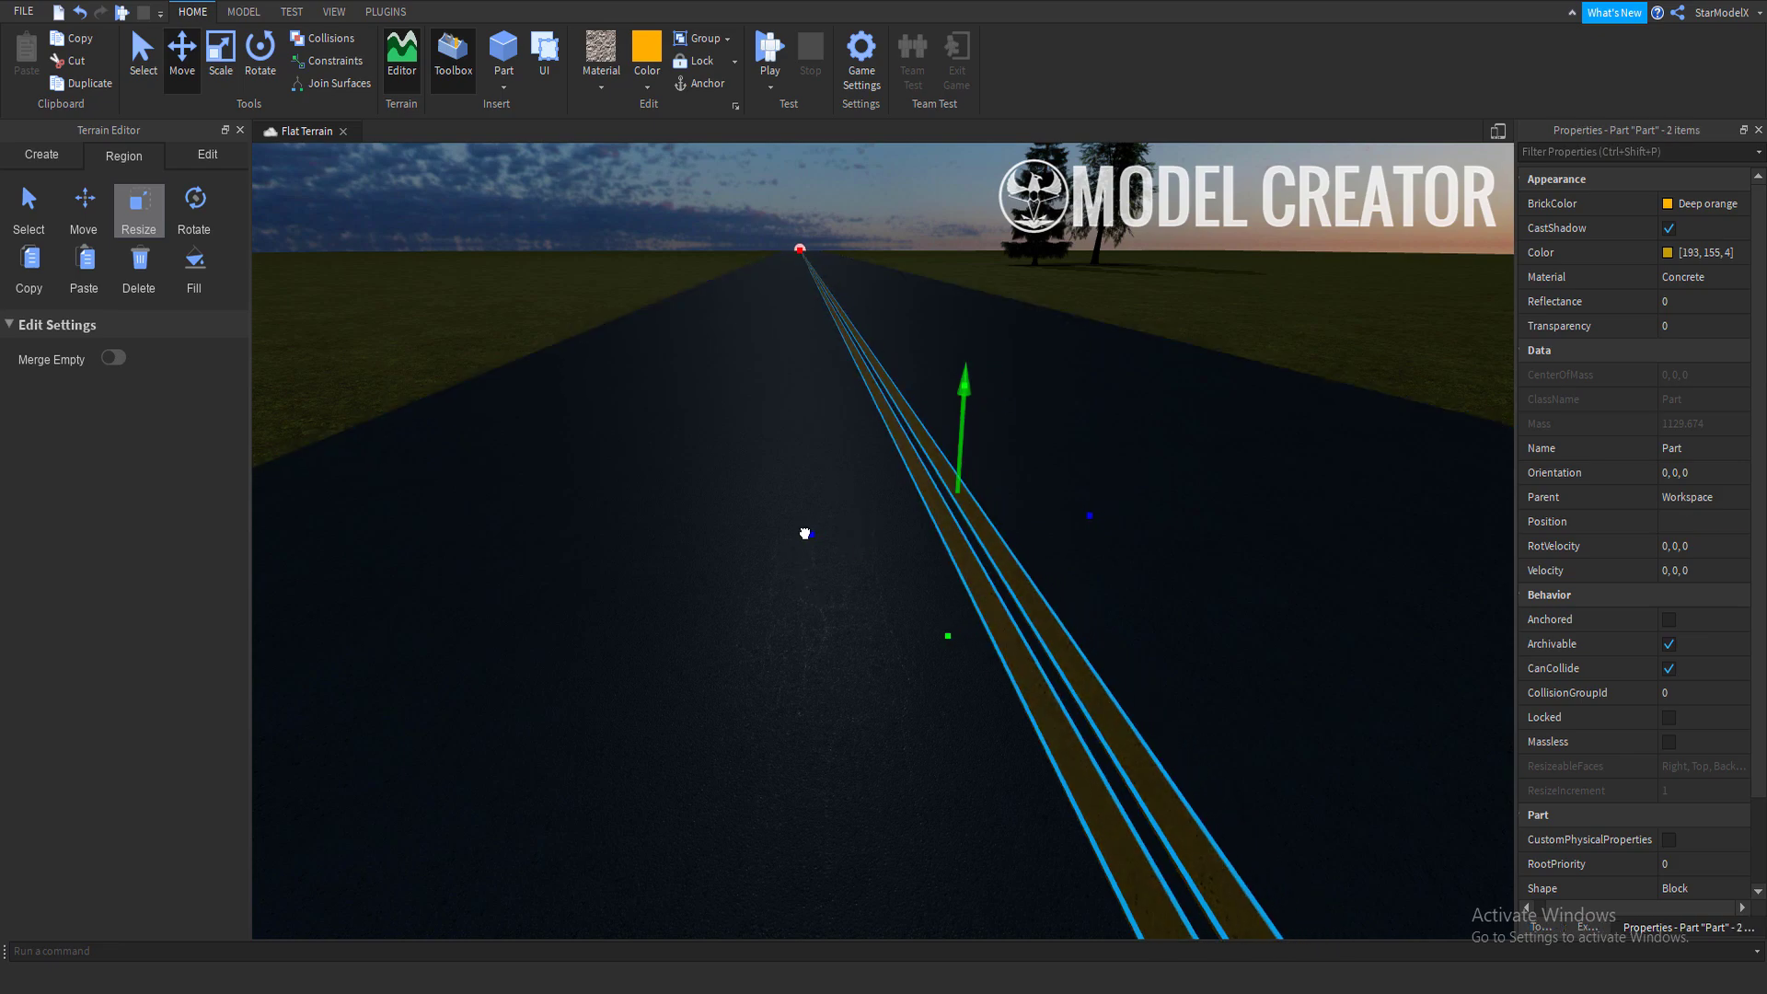
pyautogui.scroll(-2, 506, 405)
pyautogui.click(505, 413)
# Widen a copy of the road slab beyond the road's edges and adjust its height to form the shoulders.
pyautogui.press('d')
pyautogui.moveTo(505, 412); pyautogui.dragTo(505, 414, button='right')
pyautogui.press('a')
pyautogui.press('d')
pyautogui.press('a')
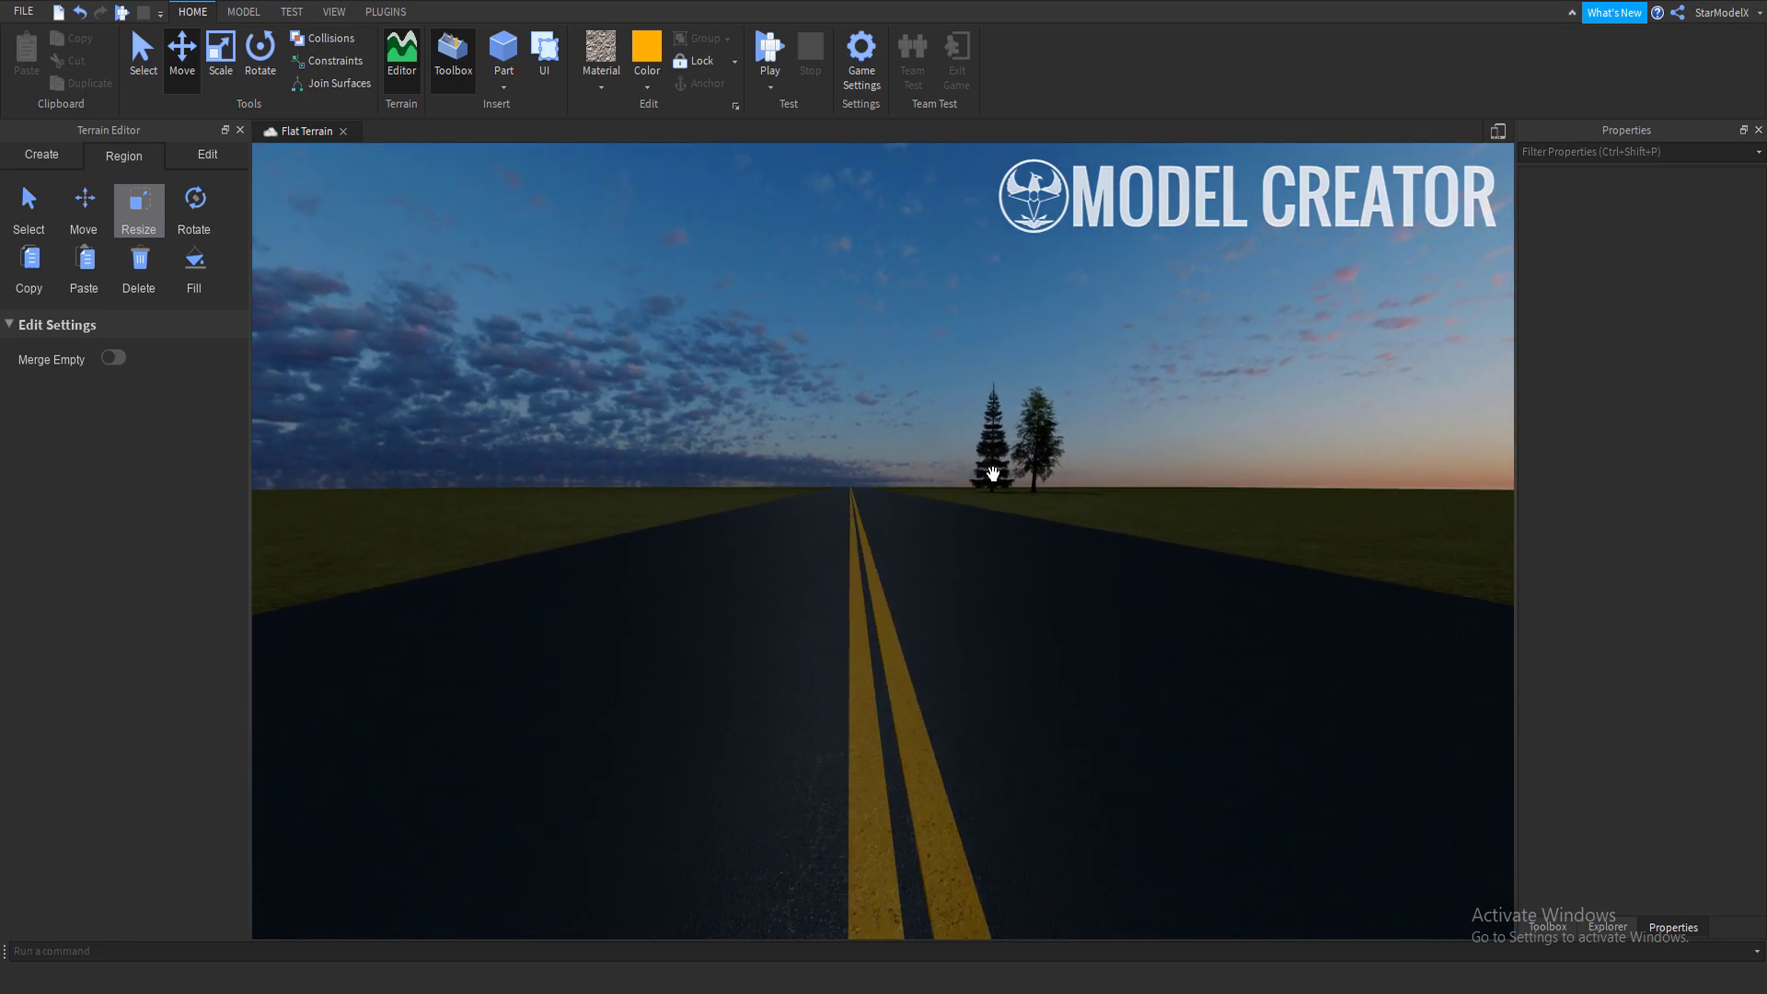
pyautogui.moveTo(1277, 545); pyautogui.dragTo(1276, 543, button='right')
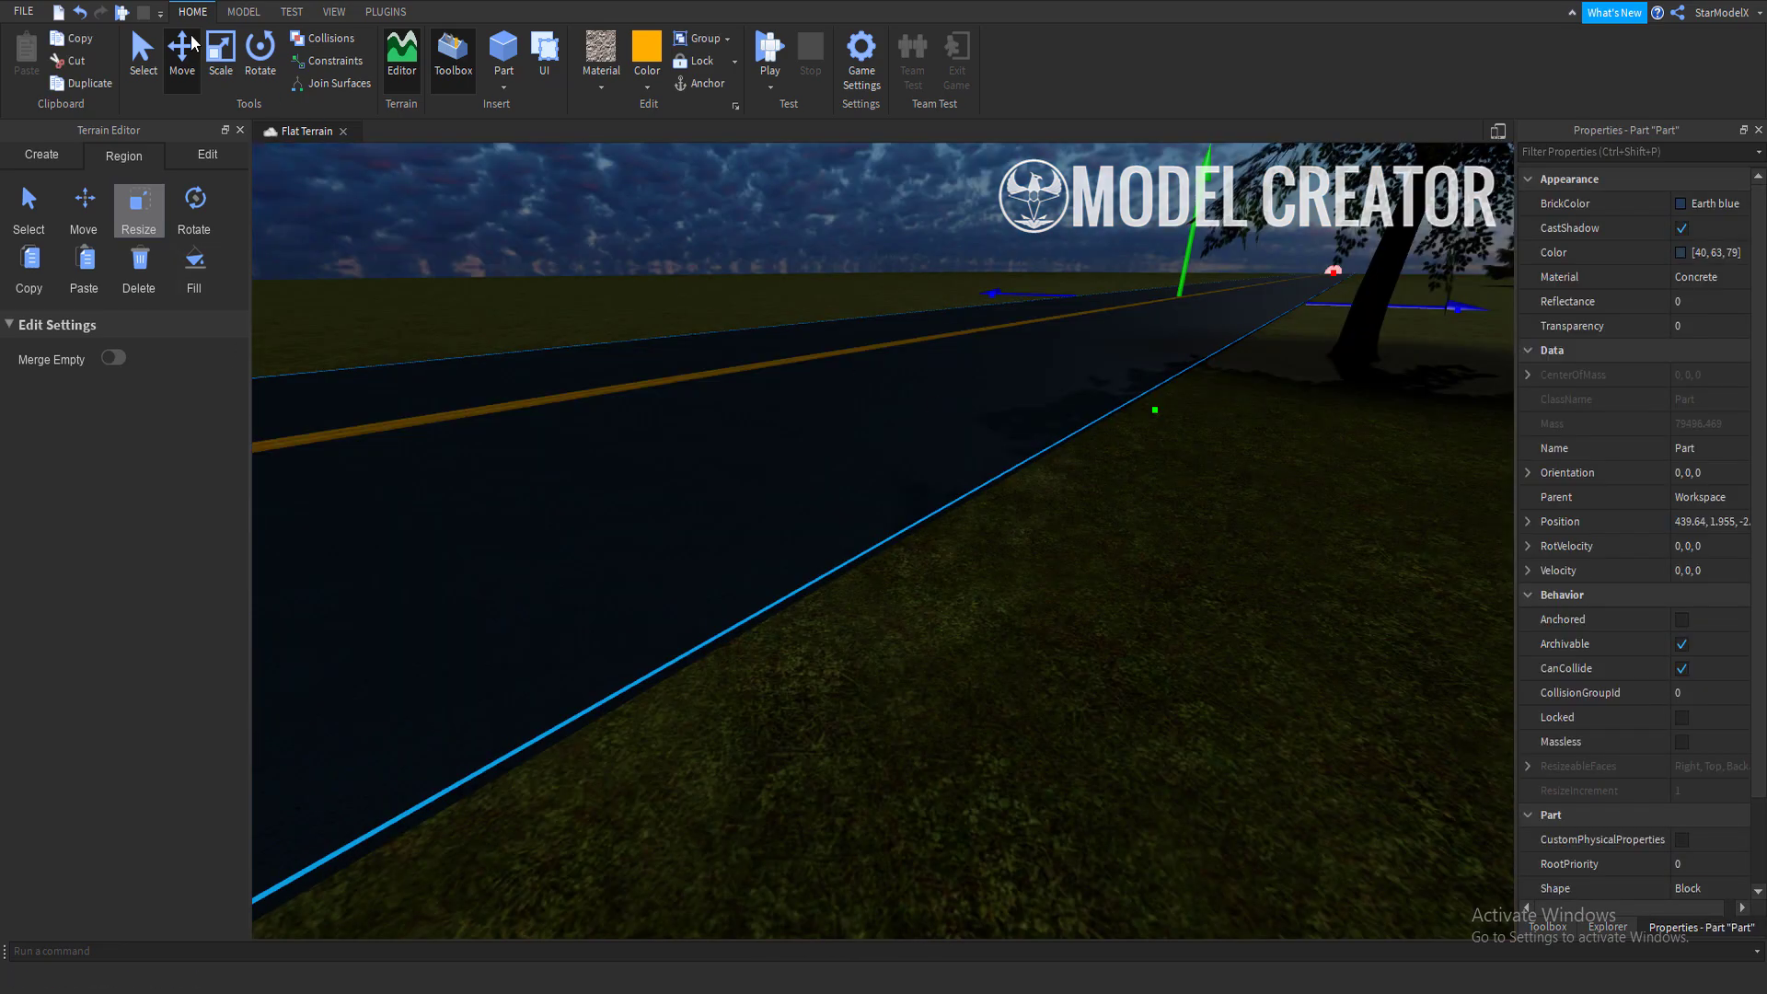
pyautogui.hotkey('ctrl', '3')
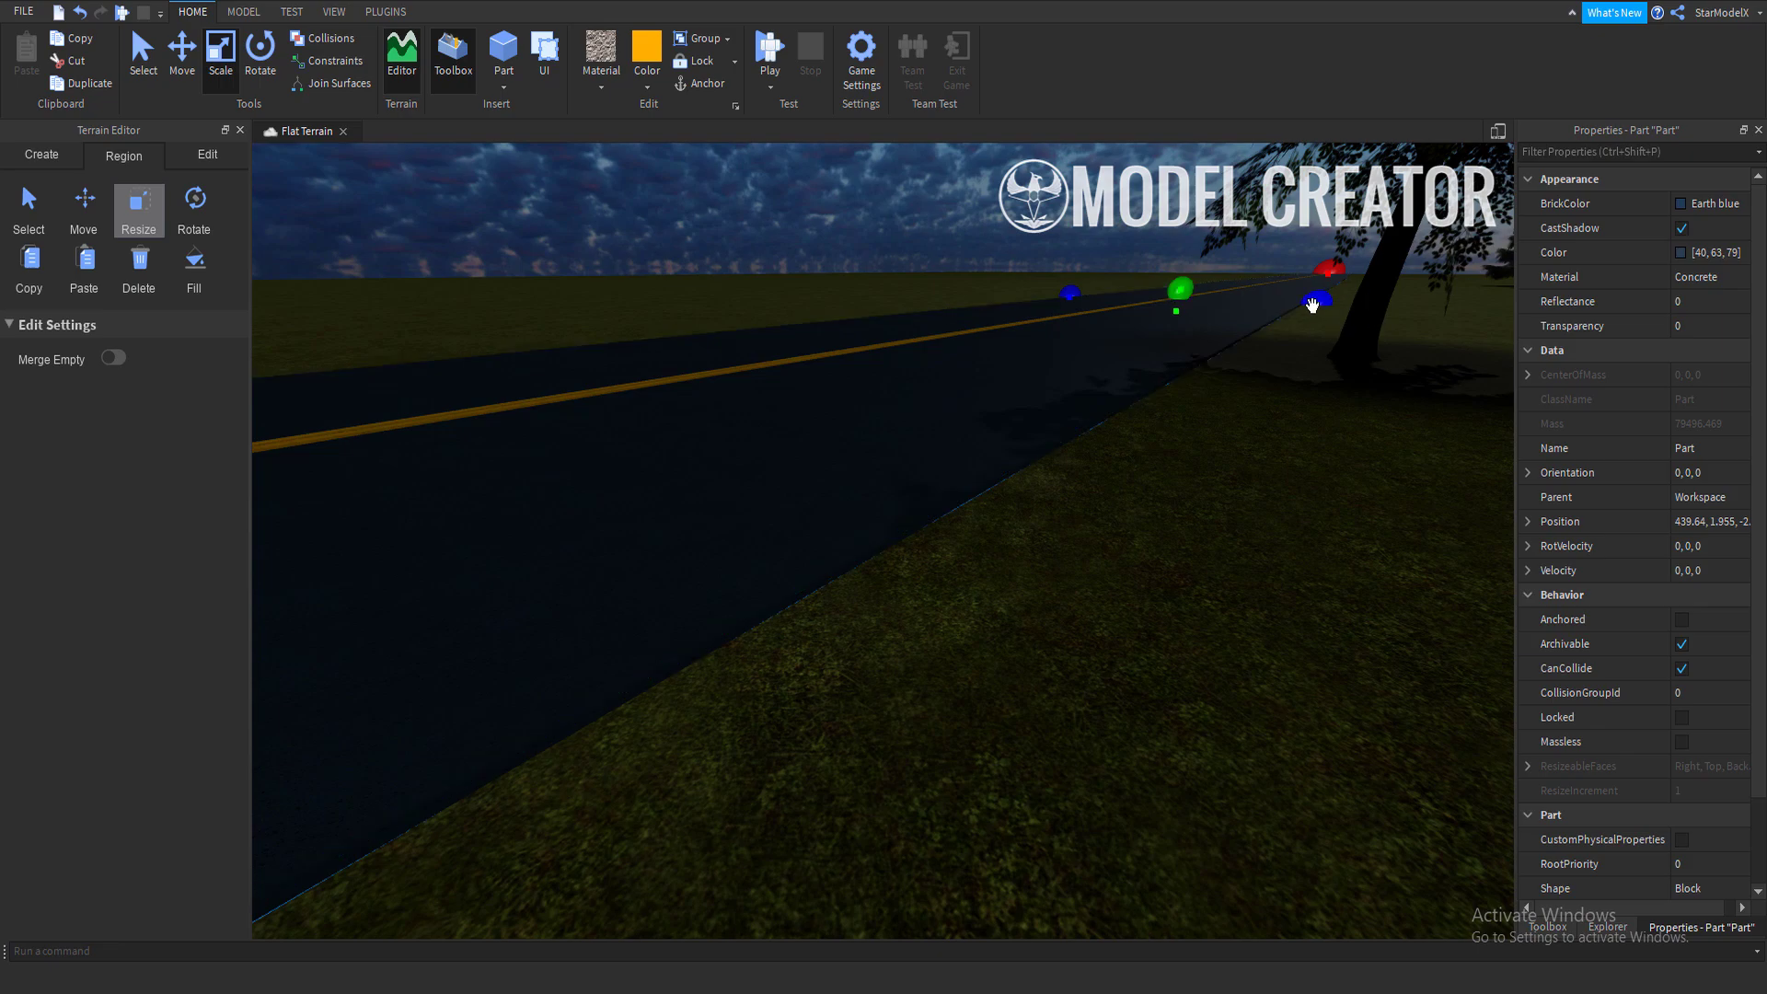
pyautogui.moveTo(1179, 287); pyautogui.dragTo(1182, 285)
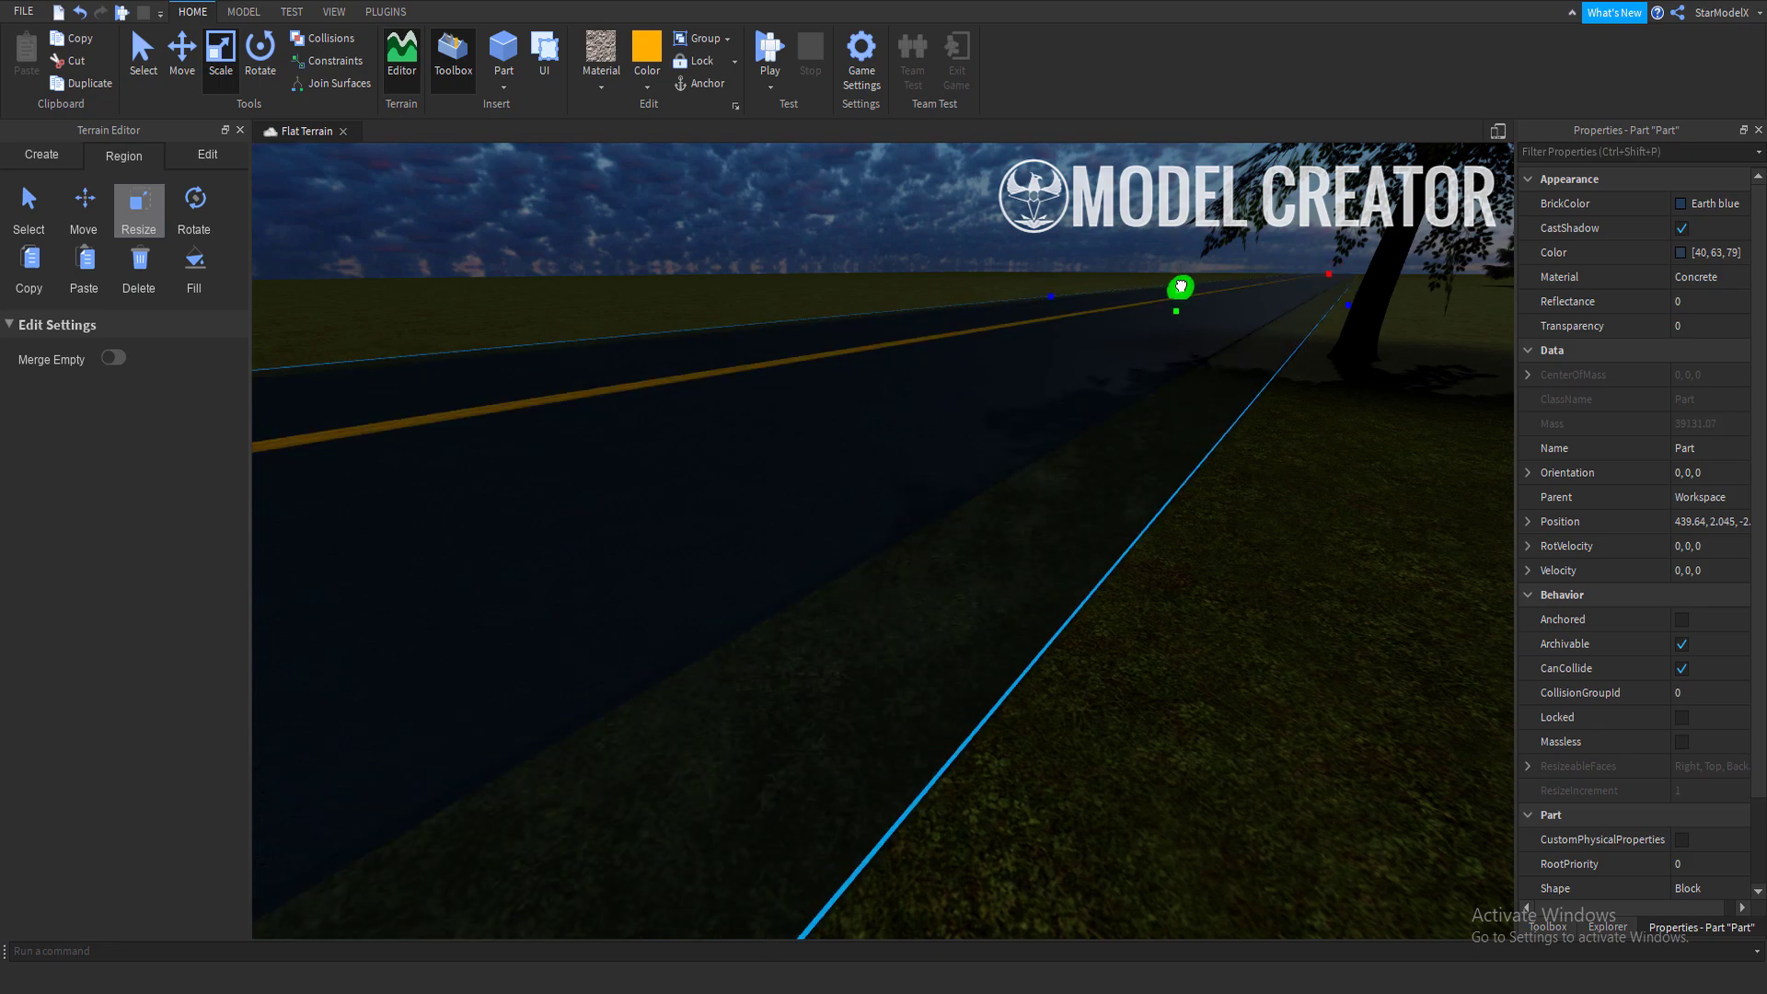
# Colour the road shoulder slab a lighter grey, RGB 68, 79, 95.
pyautogui.click(656, 81)
pyautogui.click(1679, 251)
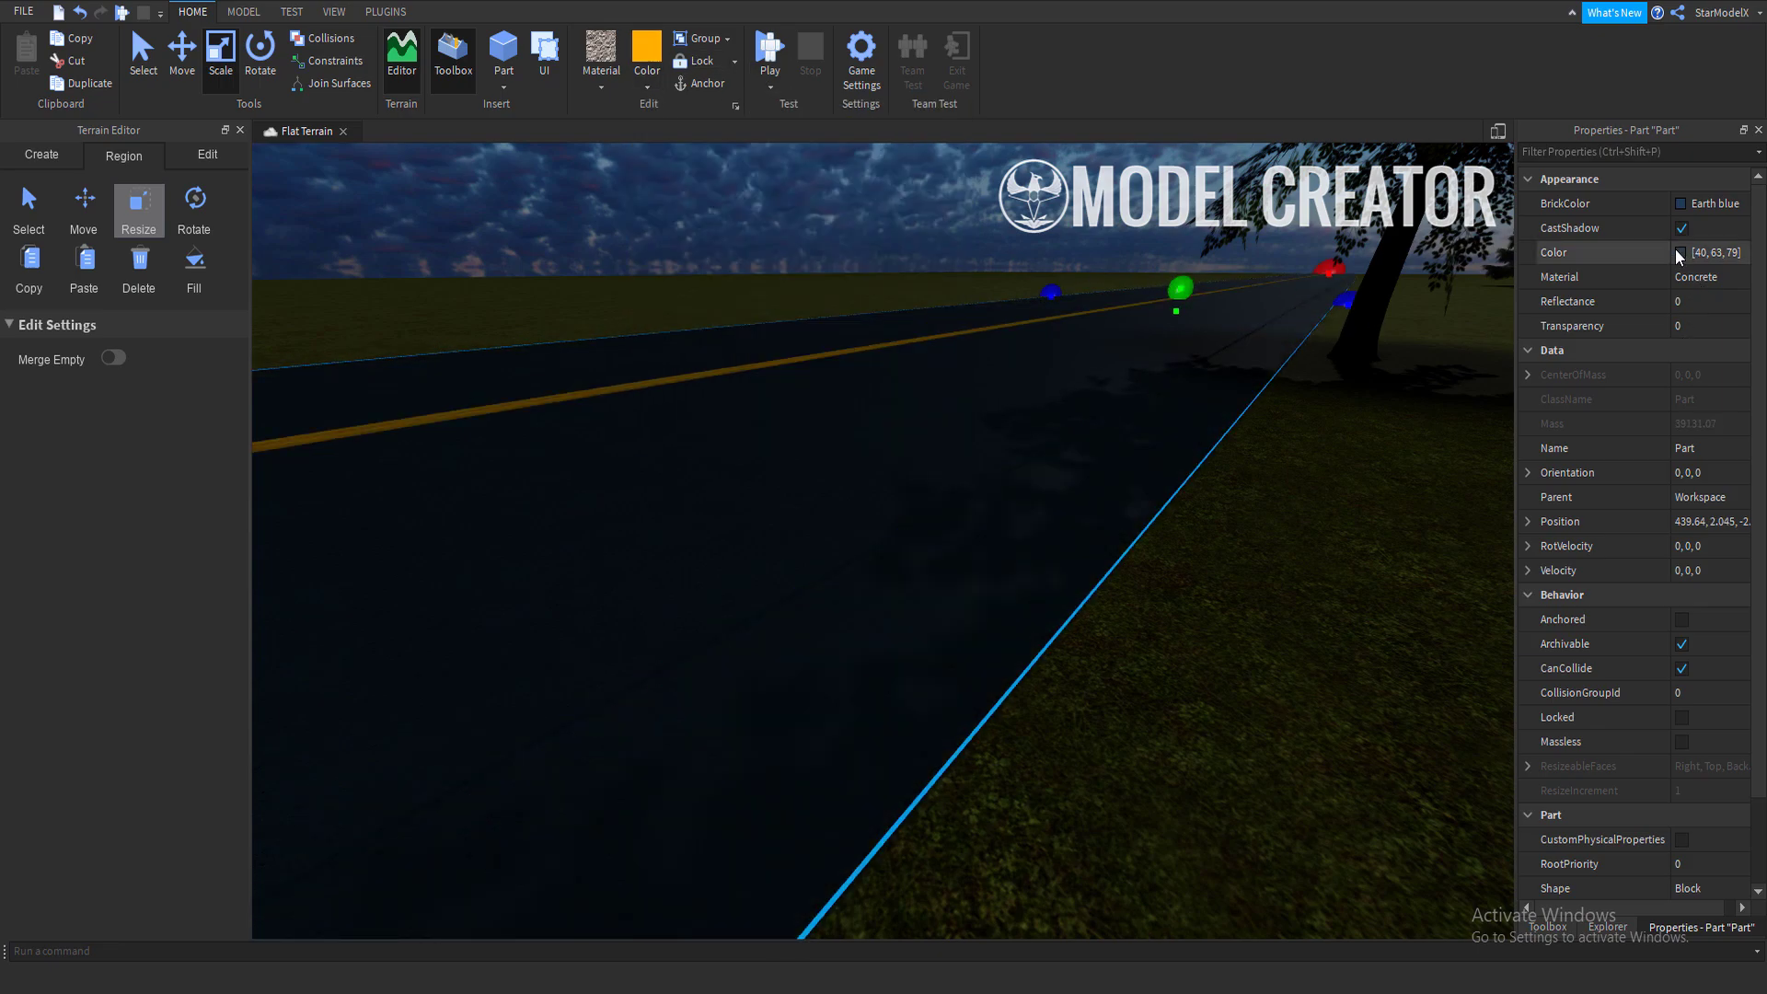
pyautogui.moveTo(1108, 458); pyautogui.dragTo(1106, 446)
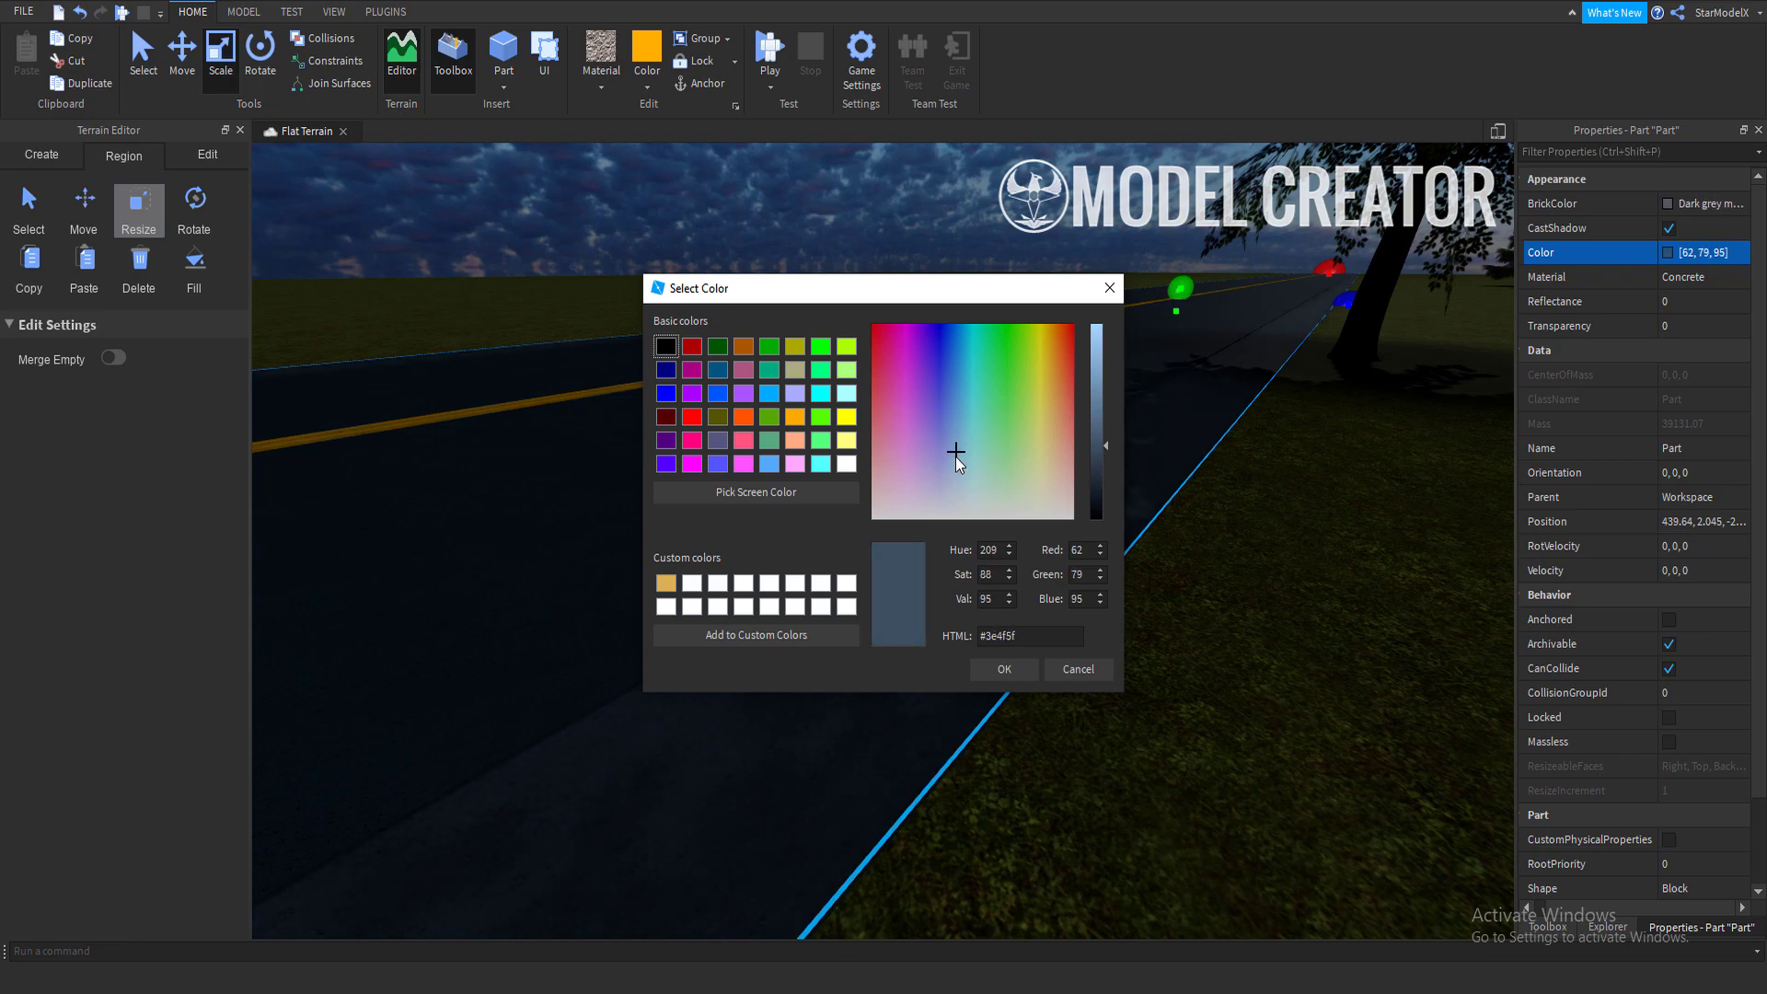
pyautogui.click(953, 461)
pyautogui.click(1002, 671)
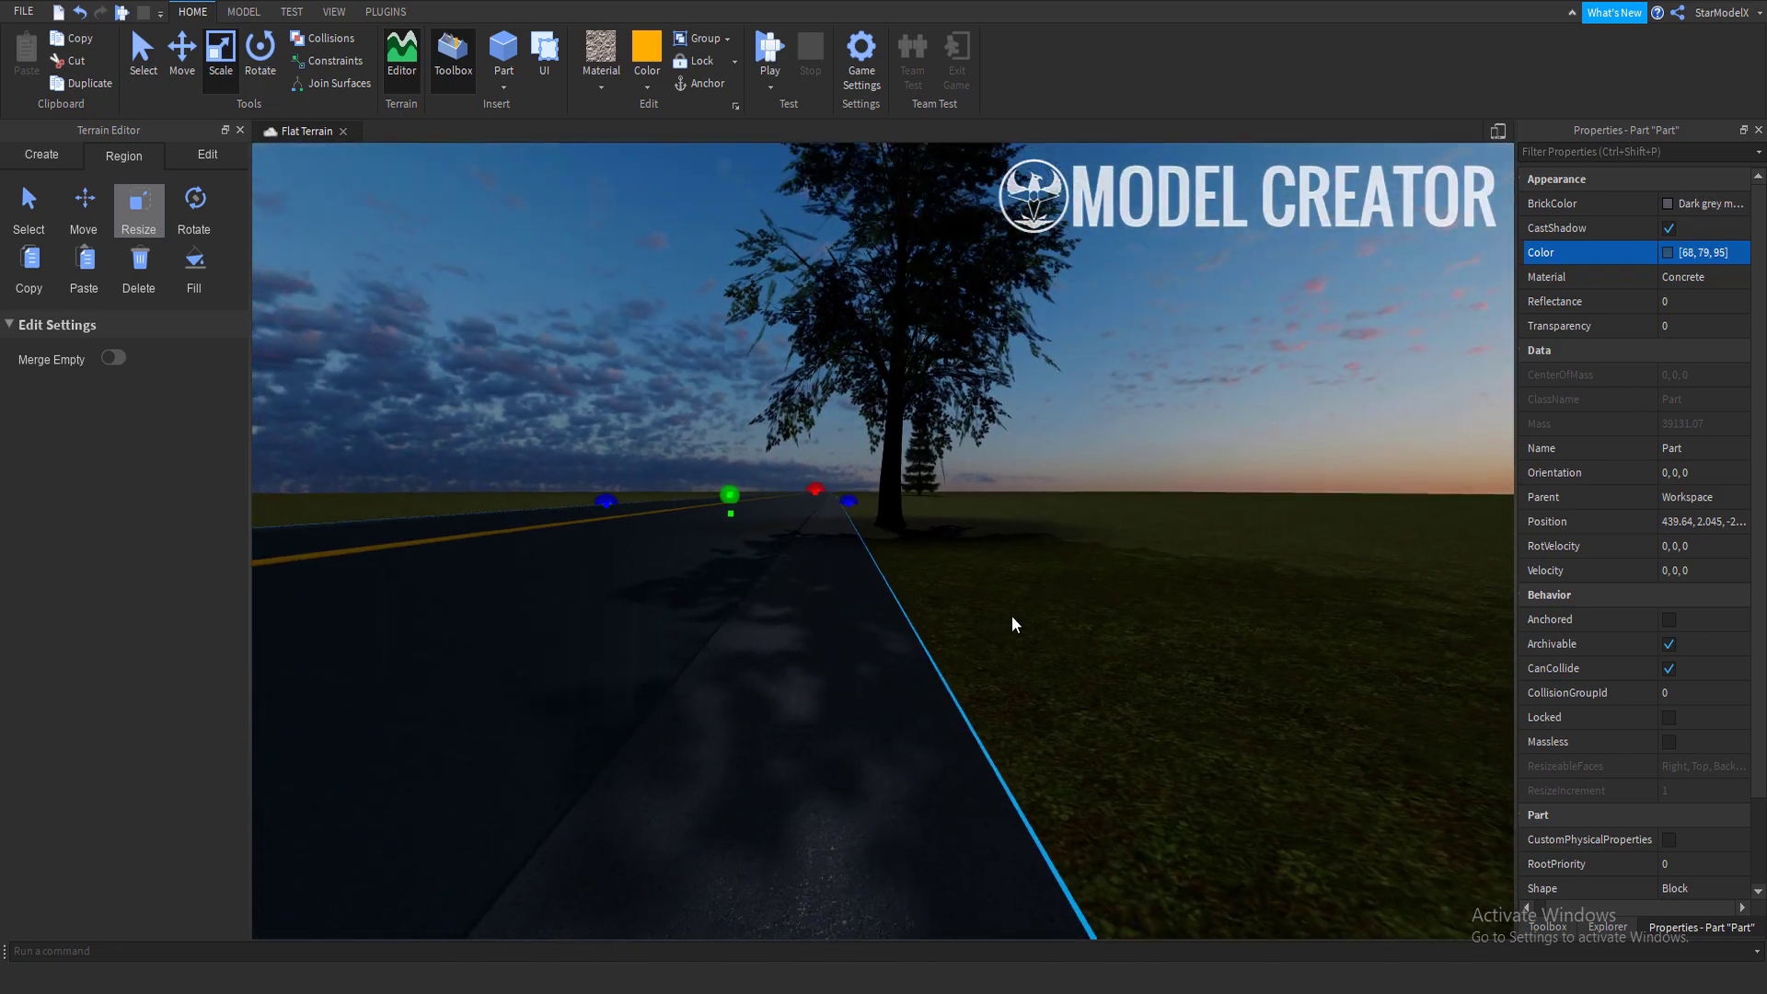
# Open the Terrain object's properties and enable Decoration to show grass blades.
pyautogui.scroll(1, 1012, 615)
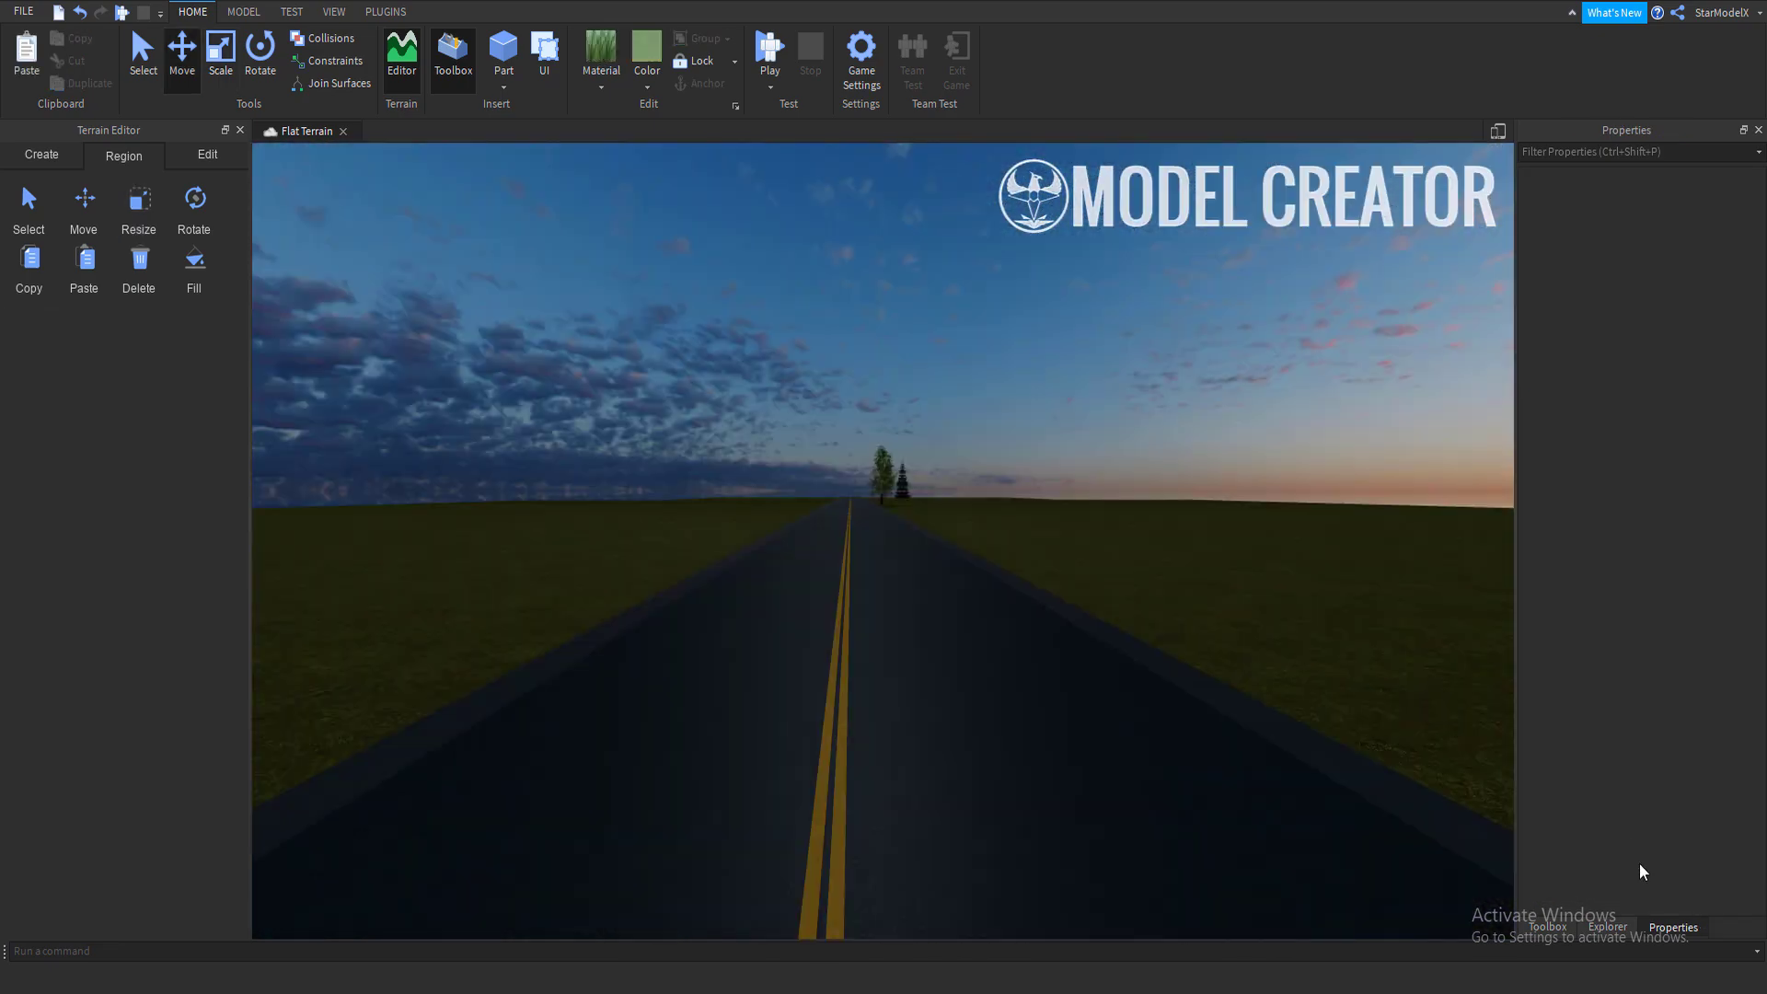
pyautogui.click(1578, 927)
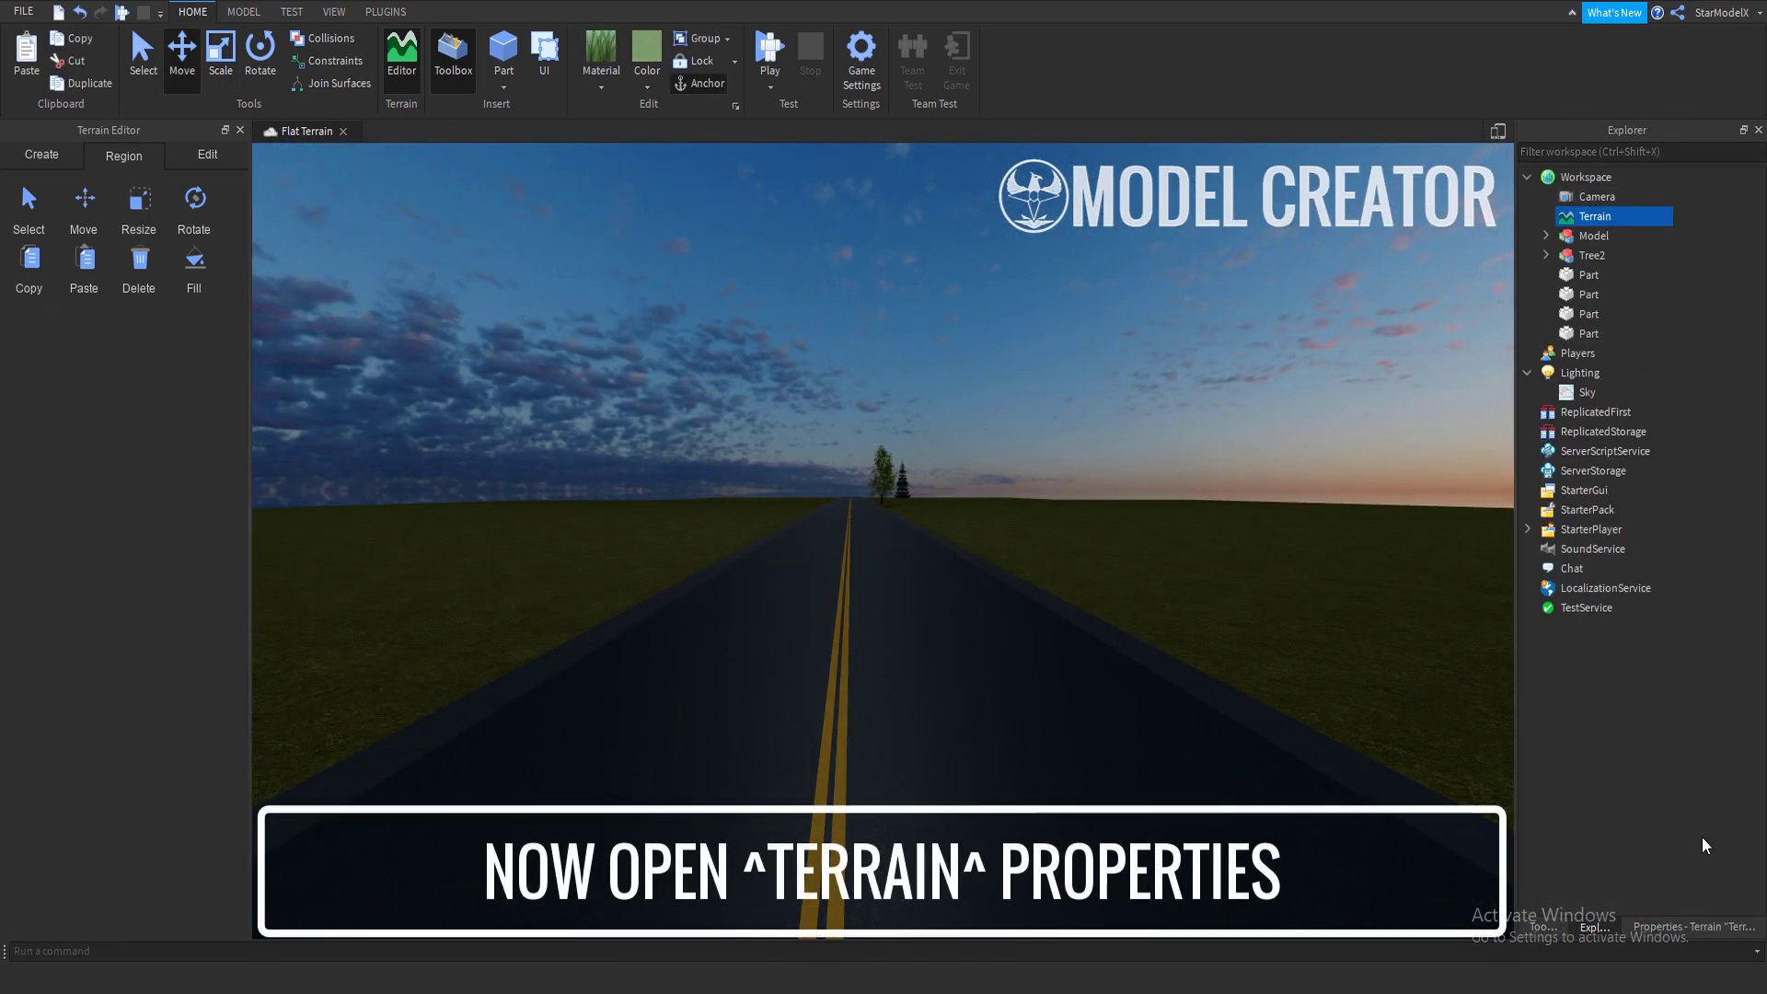
pyautogui.click(1683, 203)
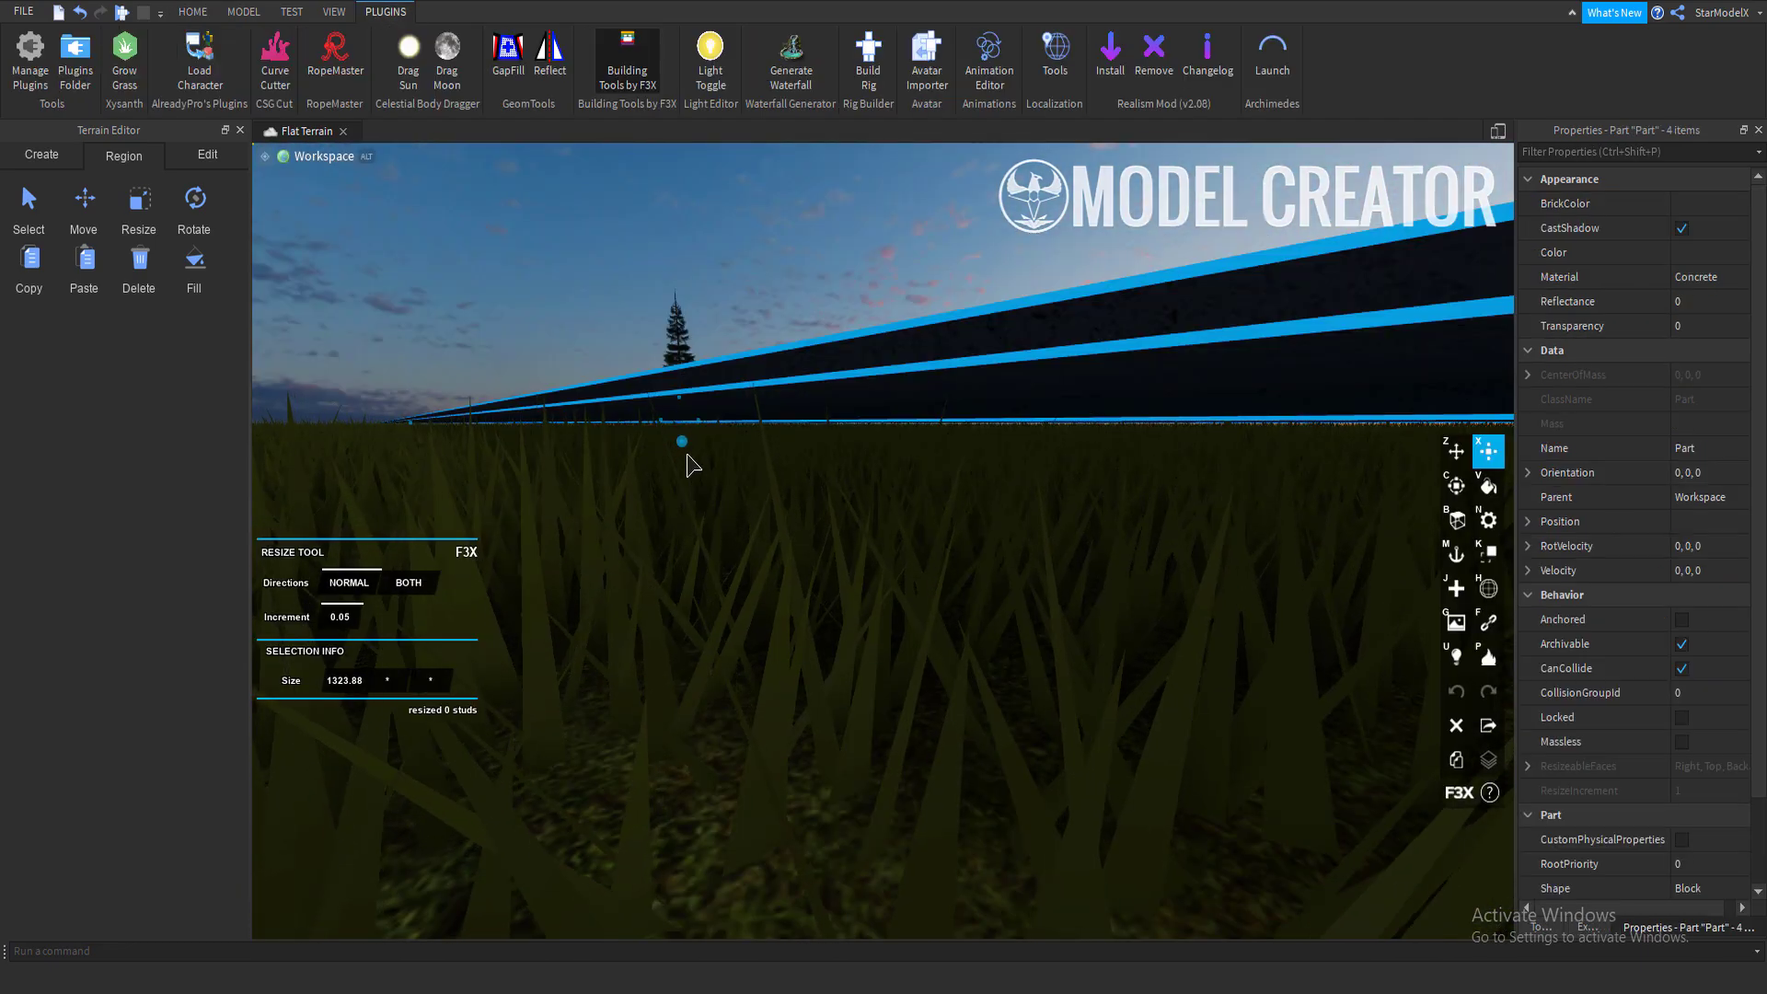
# Extend the undersides of the four selected road parts downward with the F3X Resize tool, using a 0.05 increment.
pyautogui.moveTo(688, 454); pyautogui.dragTo(677, 485)
pyautogui.moveTo(677, 485)
pyautogui.mouseDown(button='right')
pyautogui.moveTo(714, 454)
pyautogui.moveTo(758, 221)
pyautogui.moveTo(722, 442)
pyautogui.moveTo(871, 217)
pyautogui.mouseUp(button='right')
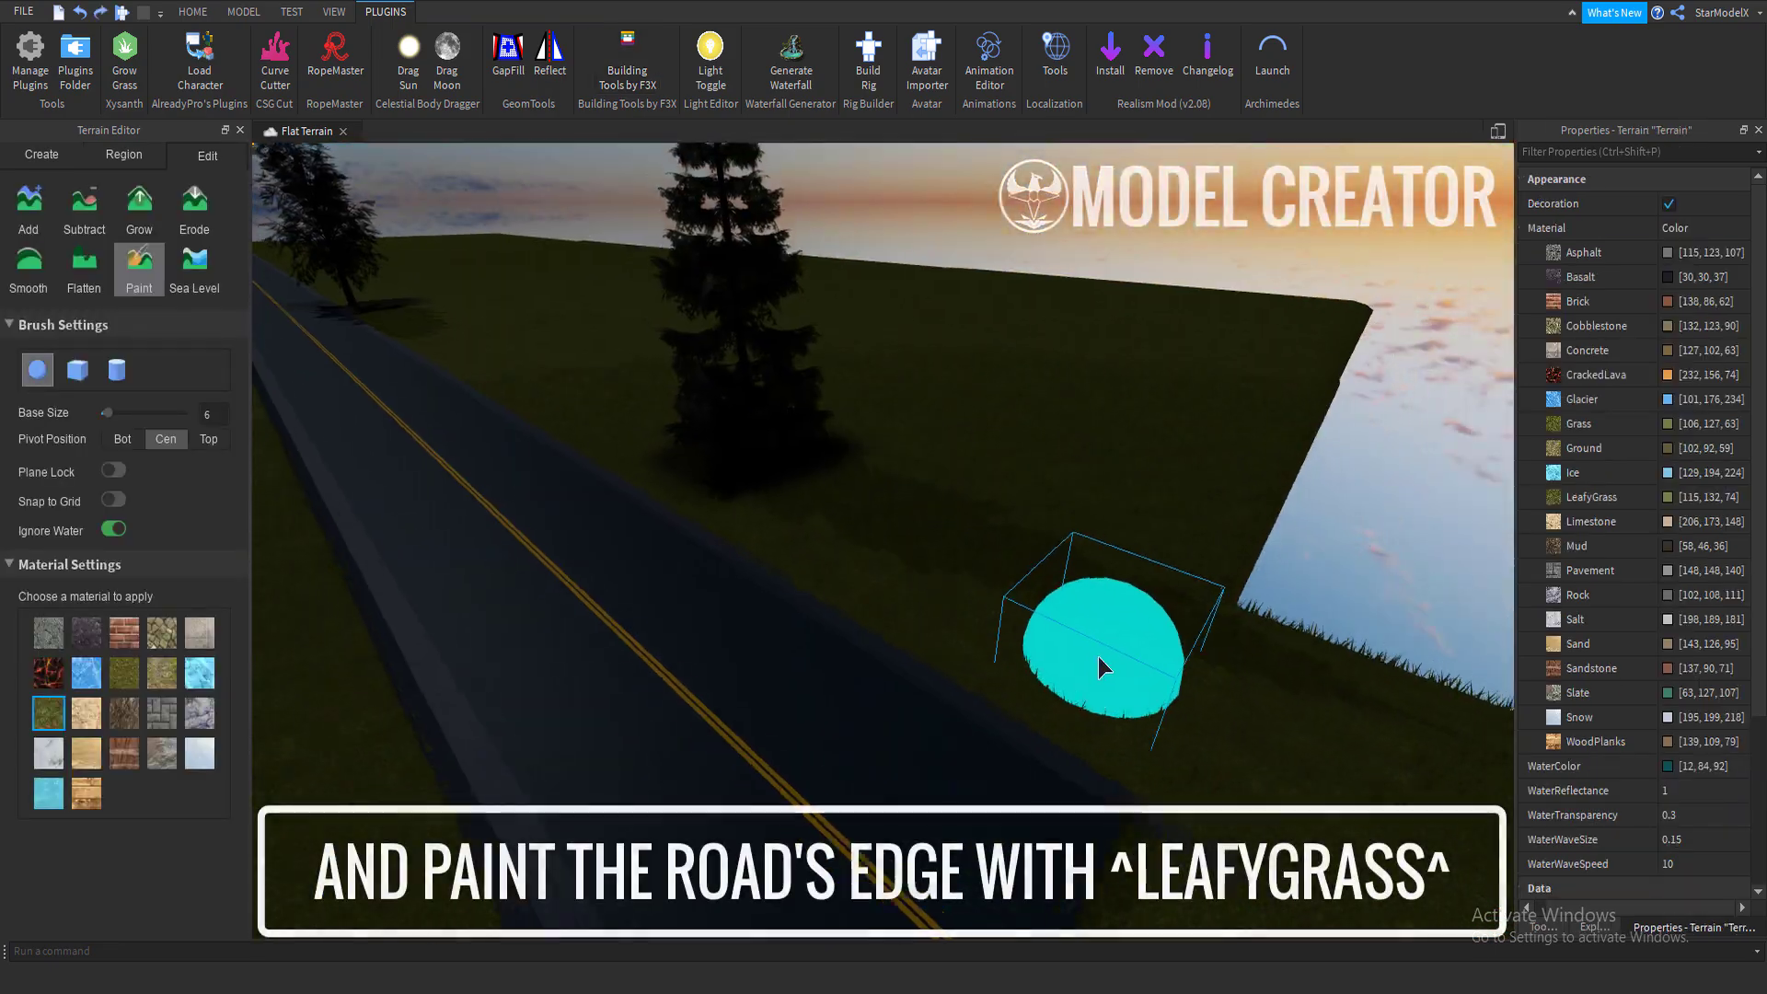
# Paint the terrain along the road's edges with LeafyGrass using a spherical brush of base size 6.
pyautogui.moveTo(1003, 659); pyautogui.dragTo(872, 531, button='right')
pyautogui.press('a')
pyautogui.moveTo(867, 520); pyautogui.dragTo(627, 353)
pyautogui.moveTo(628, 354)
pyautogui.mouseDown(button='right')
pyautogui.moveTo(624, 337)
pyautogui.moveTo(718, 497)
pyautogui.moveTo(982, 549)
pyautogui.mouseUp(button='right')
pyautogui.press('a')
pyautogui.moveTo(982, 548)
pyautogui.mouseDown()
pyautogui.moveTo(891, 592)
pyautogui.moveTo(768, 589)
pyautogui.moveTo(596, 680)
pyautogui.moveTo(473, 663)
pyautogui.moveTo(305, 746)
pyautogui.mouseUp()
pyautogui.press('a')
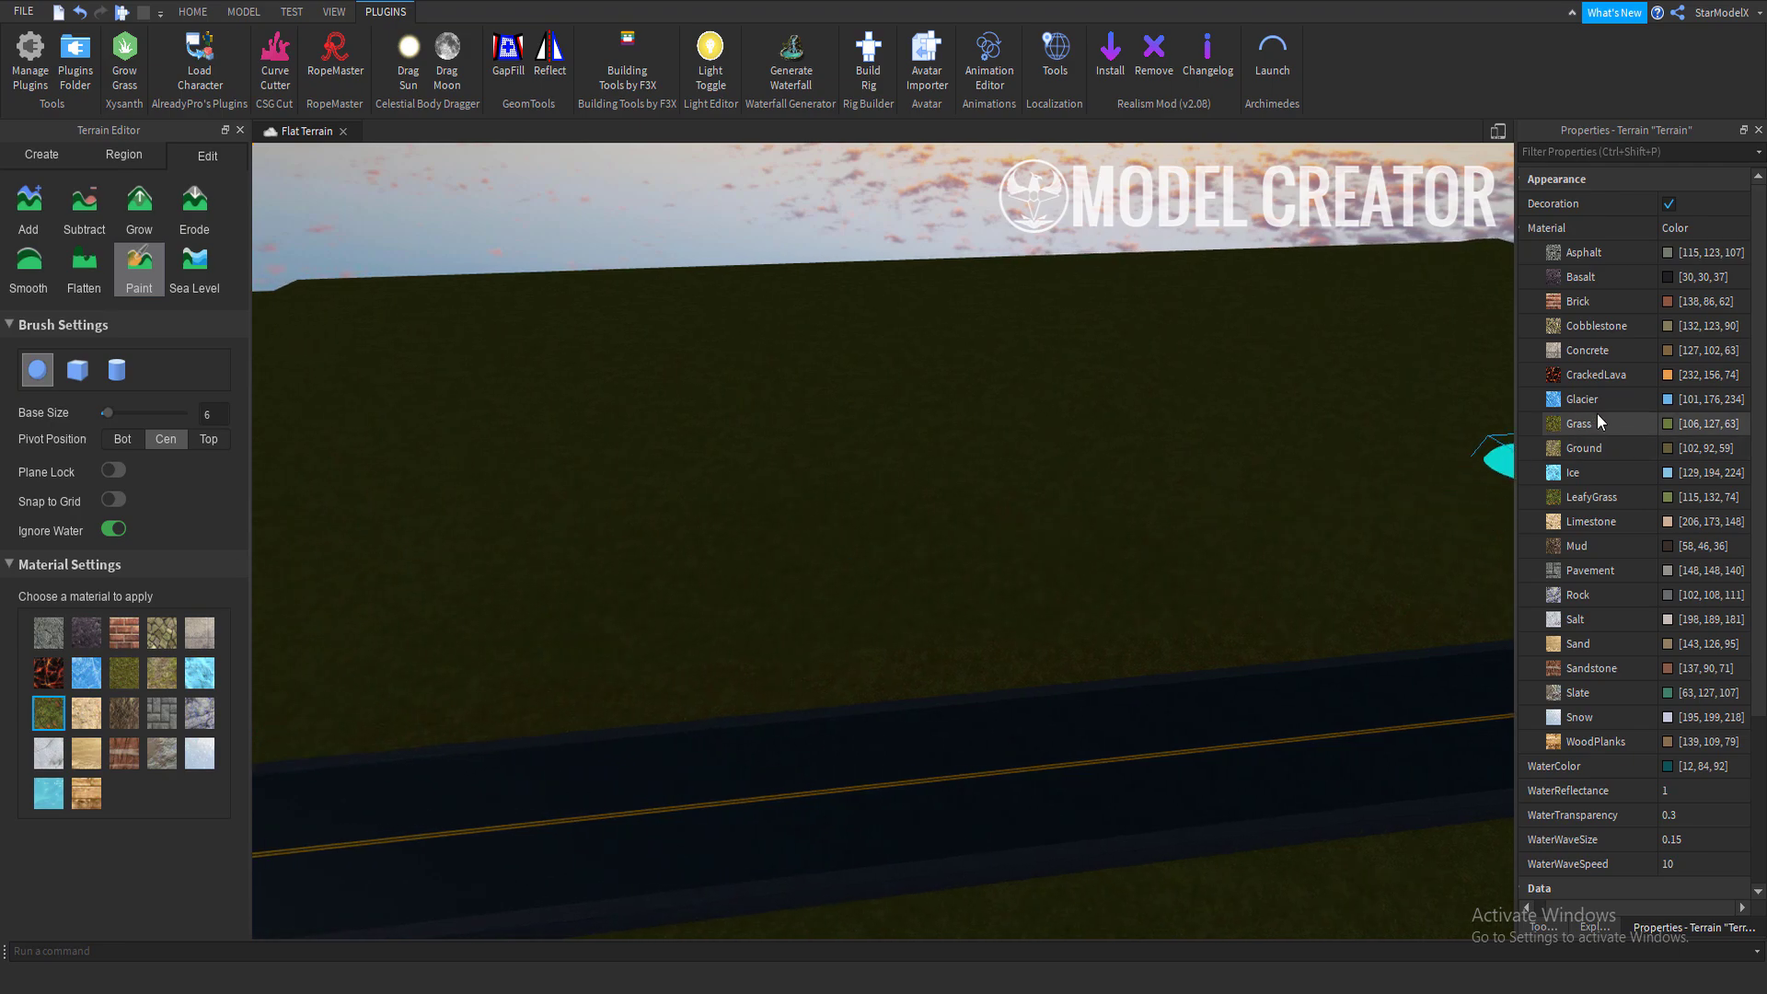
# Set the terrain's LeafyGrass material colour to RGB 109, 125, 70.
pyautogui.click(1669, 496)
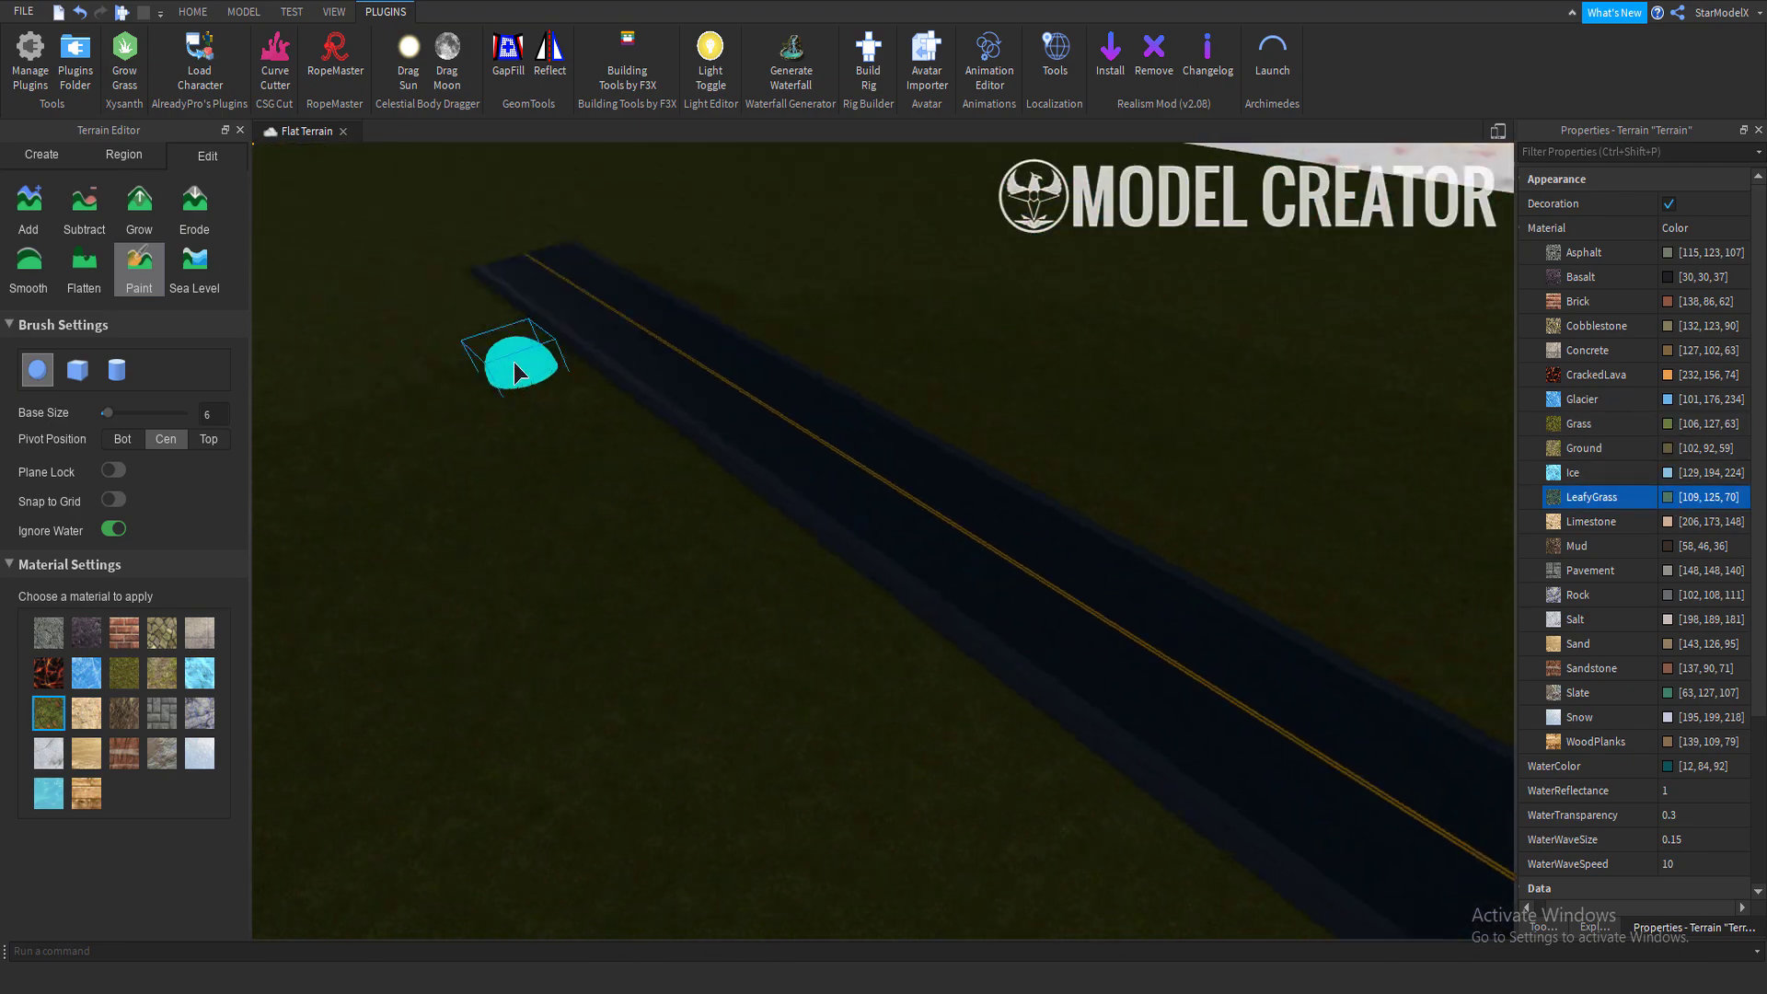
pyautogui.moveTo(777, 537); pyautogui.dragTo(852, 634, button='right')
pyautogui.press('w')
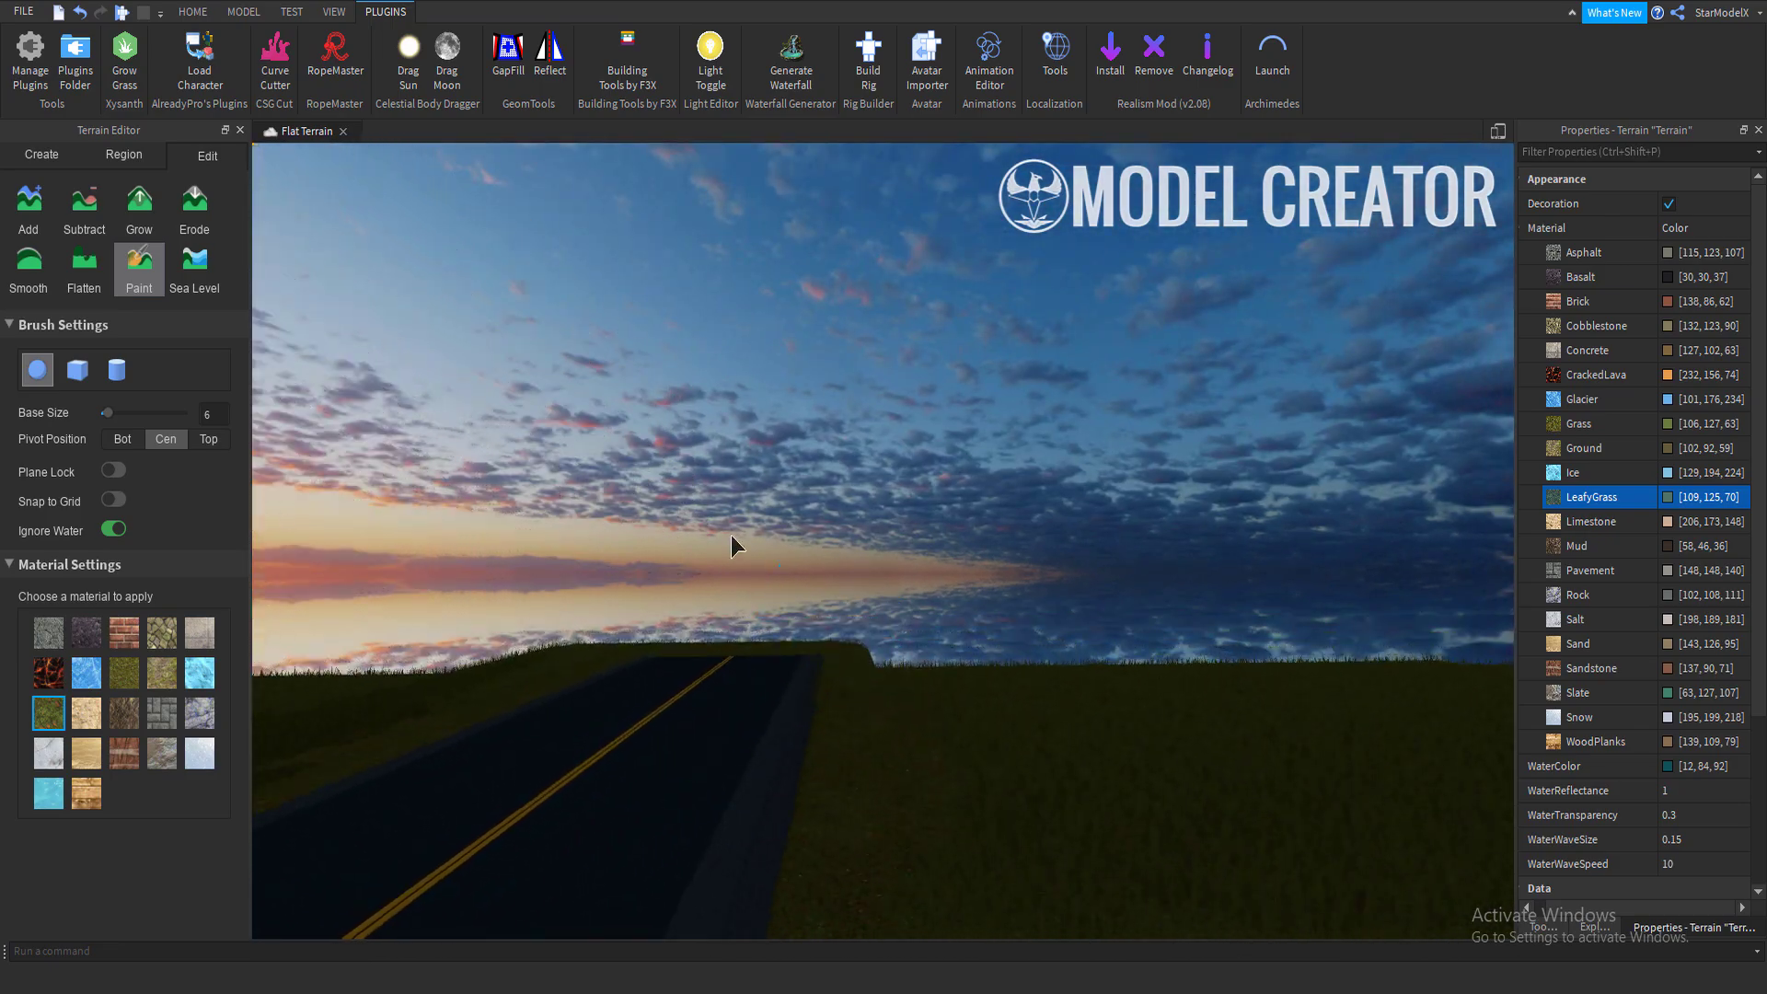
# Grow LeafyGrass terrain along the road's shoulder to fill the gap, using a spherical brush of base size 6 and strength 1.
pyautogui.moveTo(731, 533); pyautogui.dragTo(869, 635, button='right')
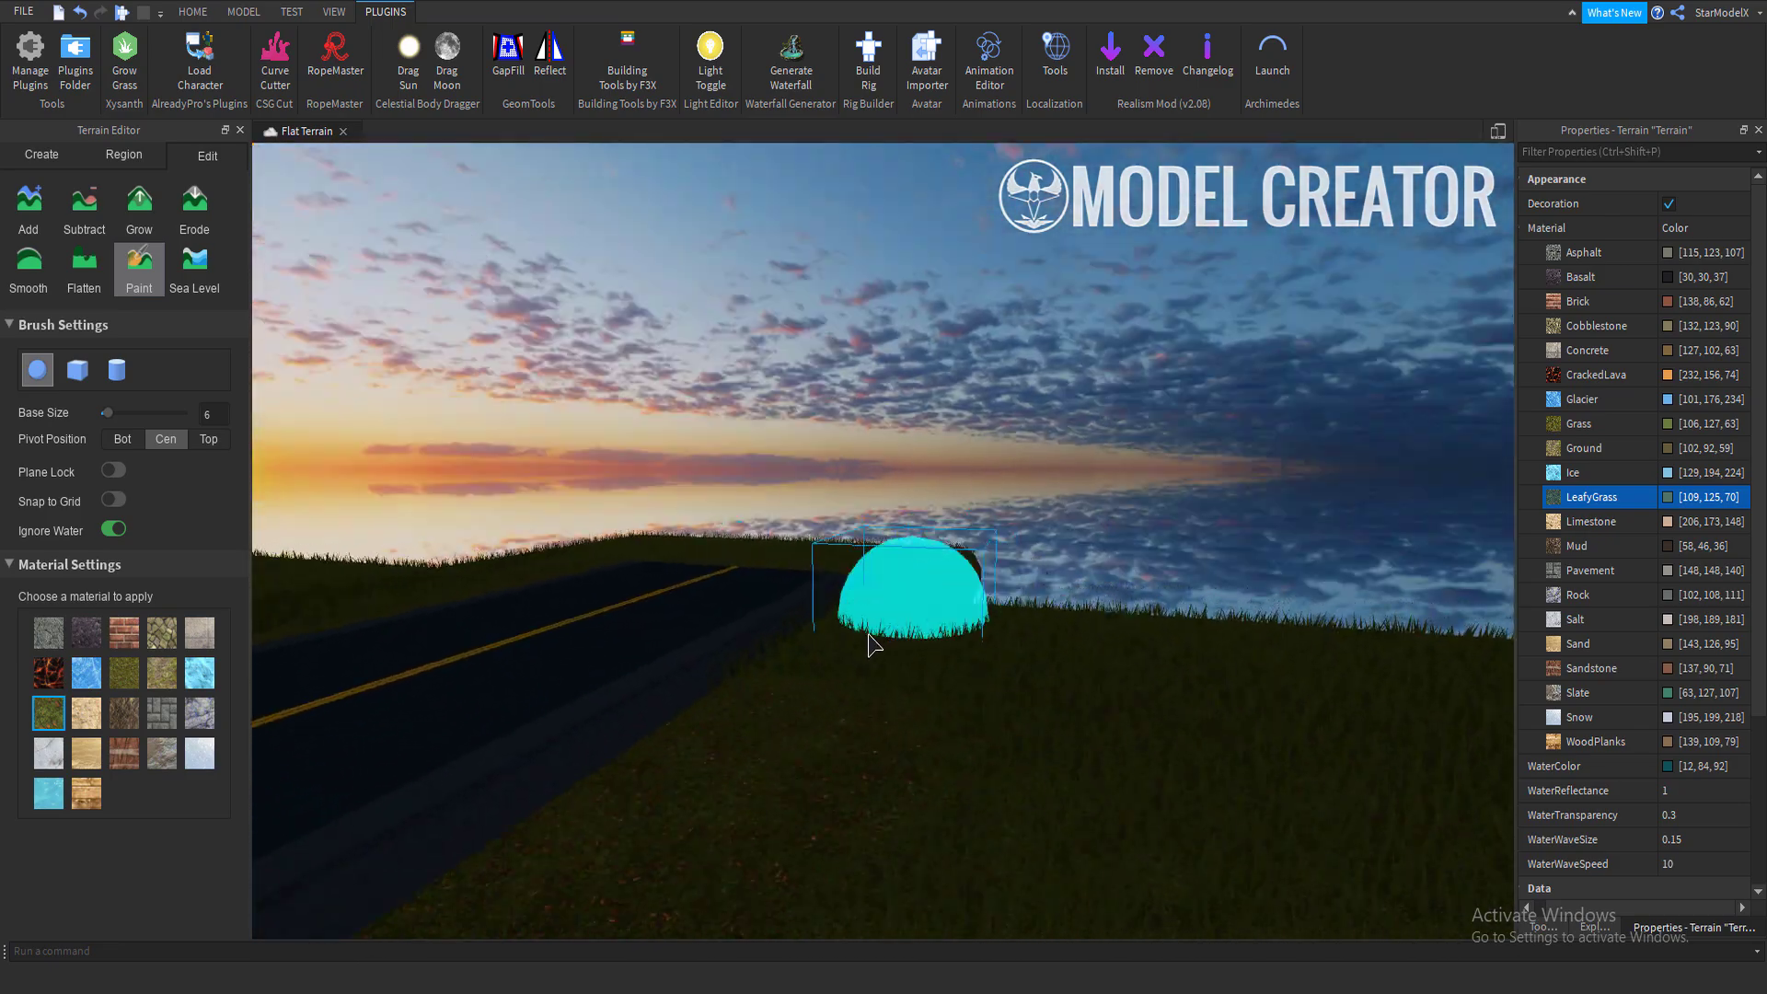
pyautogui.click(184, 13)
pyautogui.click(143, 63)
pyautogui.click(795, 526)
pyautogui.moveTo(795, 526)
pyautogui.mouseDown(button='right')
pyautogui.moveTo(710, 473)
pyautogui.moveTo(793, 499)
pyautogui.moveTo(796, 527)
pyautogui.mouseUp(button='right')
pyautogui.press('d')
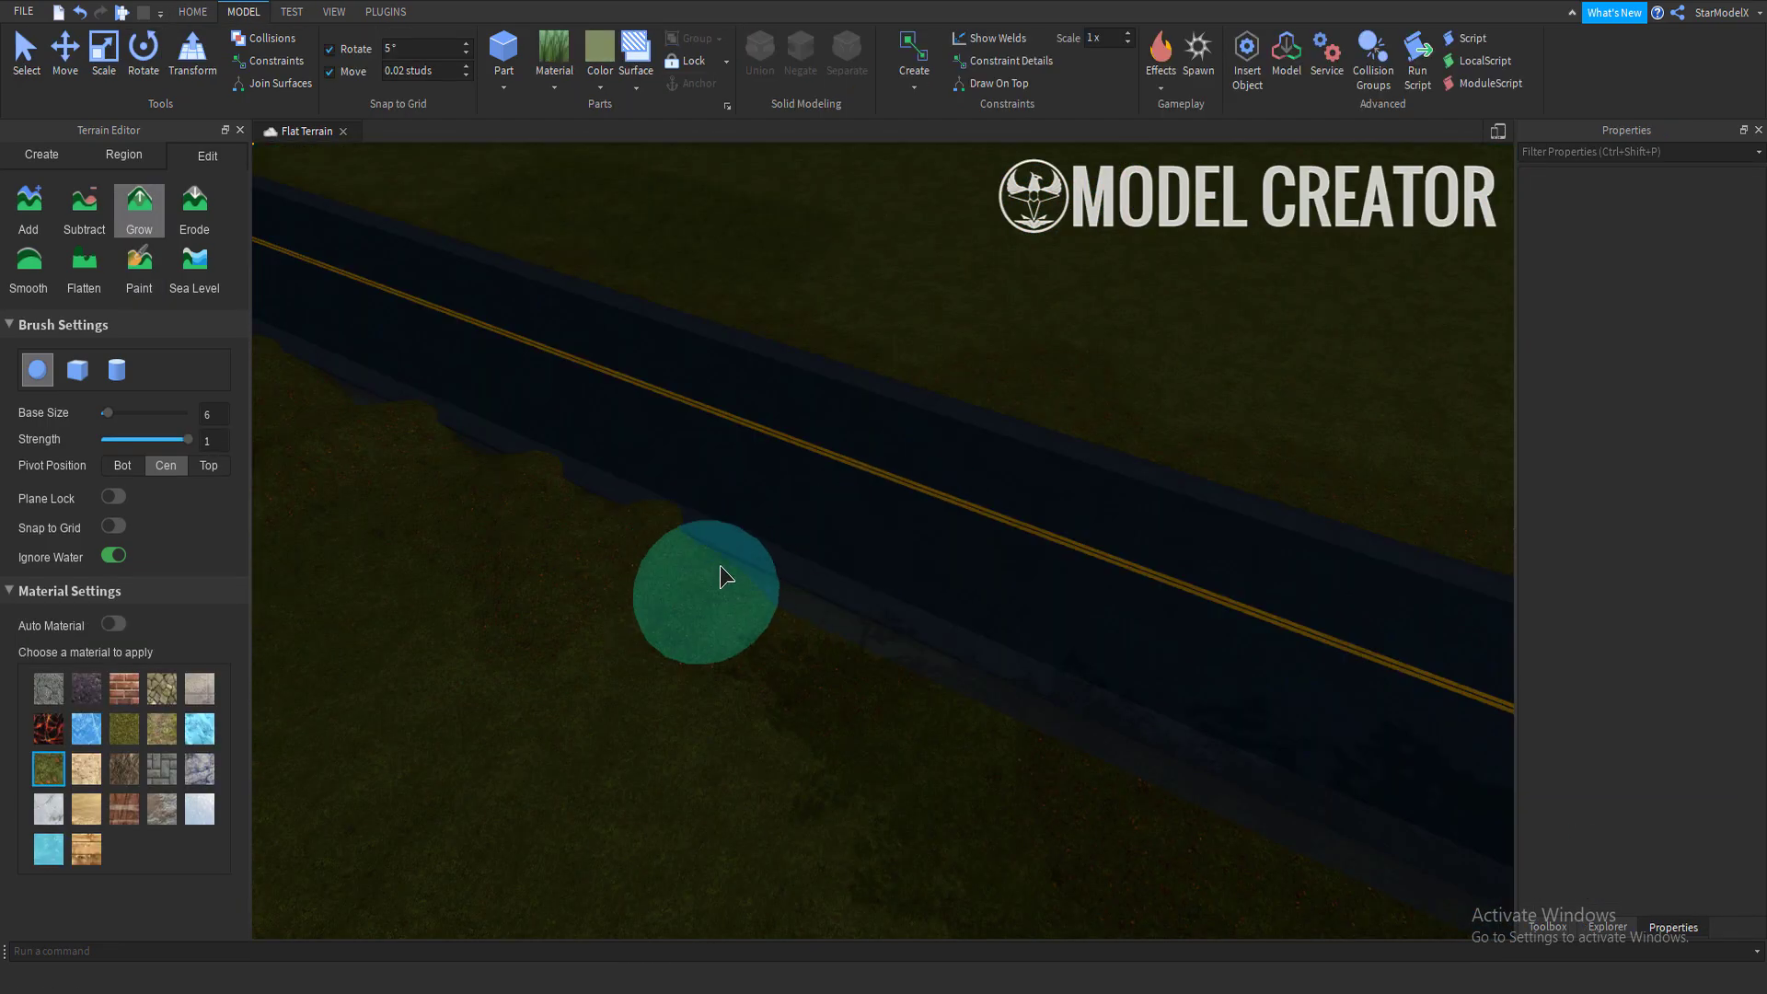
pyautogui.moveTo(720, 565)
pyautogui.mouseDown()
pyautogui.moveTo(980, 714)
pyautogui.moveTo(1192, 791)
pyautogui.mouseUp()
pyautogui.moveTo(1192, 792)
pyautogui.mouseDown(button='right')
pyautogui.moveTo(821, 716)
pyautogui.moveTo(802, 683)
pyautogui.moveTo(1026, 659)
pyautogui.moveTo(1058, 626)
pyautogui.moveTo(523, 772)
pyautogui.moveTo(1008, 655)
pyautogui.moveTo(653, 609)
pyautogui.moveTo(803, 525)
pyautogui.moveTo(996, 530)
pyautogui.moveTo(730, 374)
pyautogui.moveTo(501, 335)
pyautogui.moveTo(539, 405)
pyautogui.moveTo(892, 727)
pyautogui.moveTo(1057, 947)
pyautogui.moveTo(1010, 930)
pyautogui.moveTo(1020, 948)
pyautogui.moveTo(777, 825)
pyautogui.moveTo(702, 832)
pyautogui.moveTo(753, 750)
pyautogui.mouseUp(button='right')
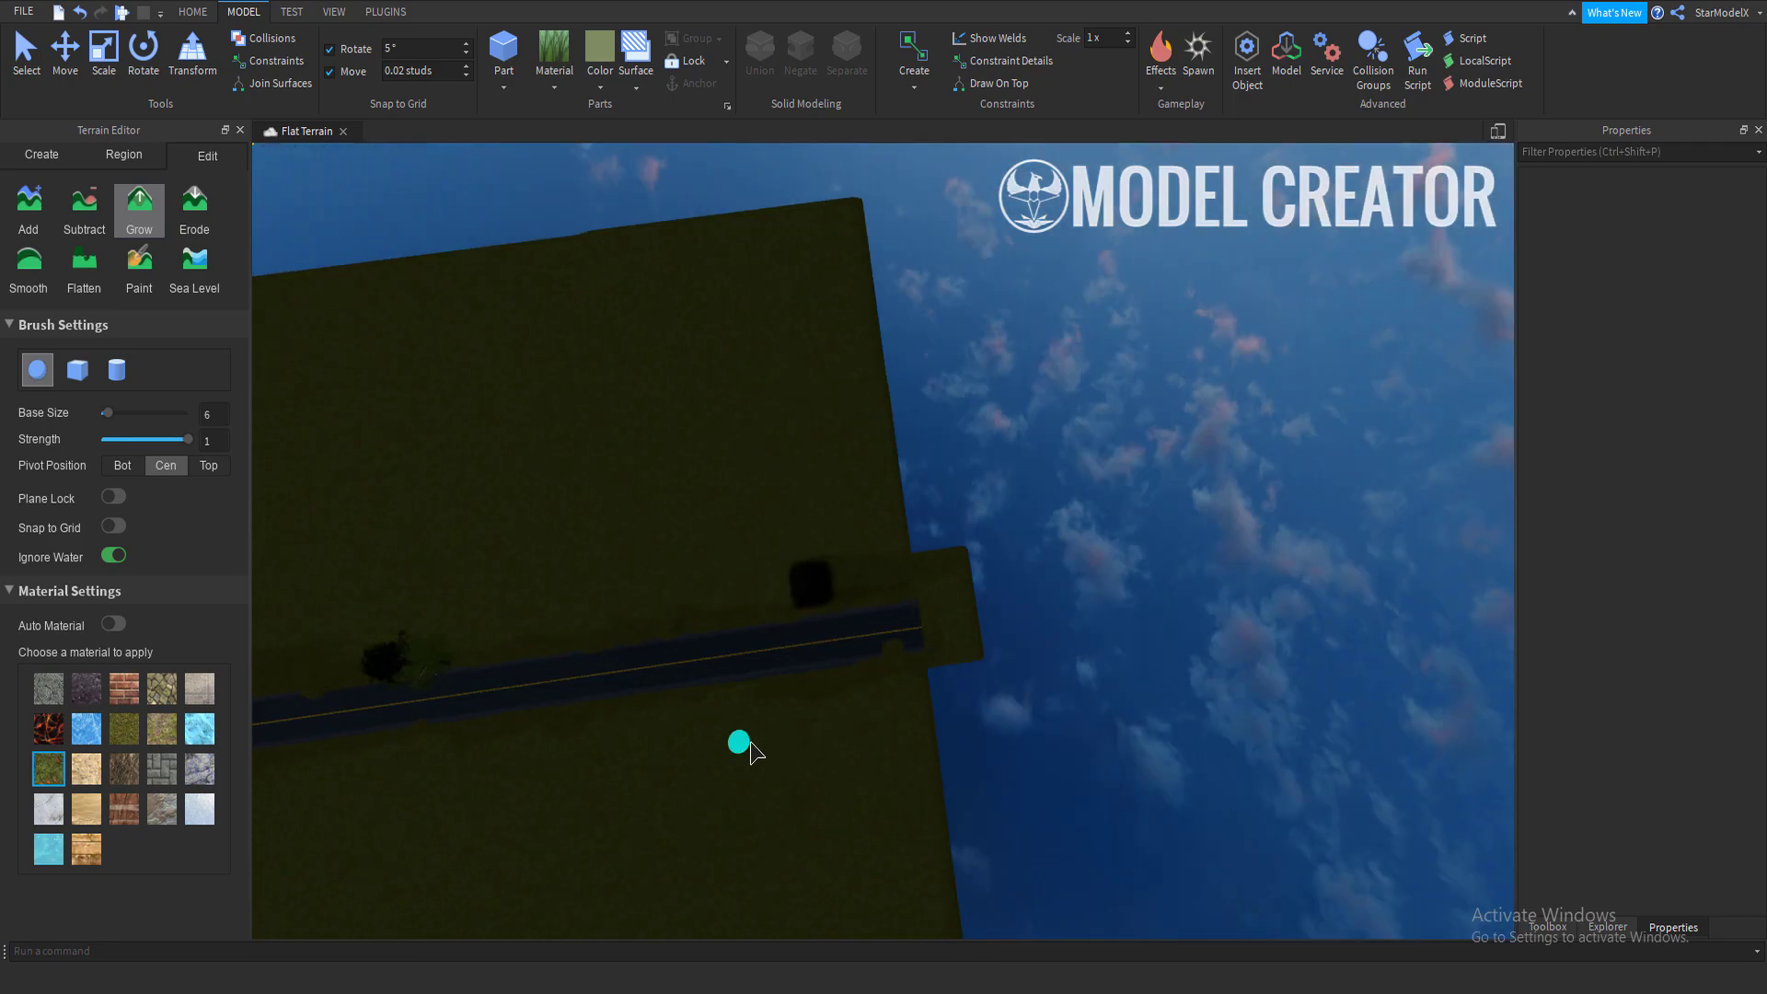
# Erode the terrain overlapping the road's edges with a spherical brush of base size 6 and strength 1.
pyautogui.scroll(6, 919, 690)
pyautogui.click(194, 209)
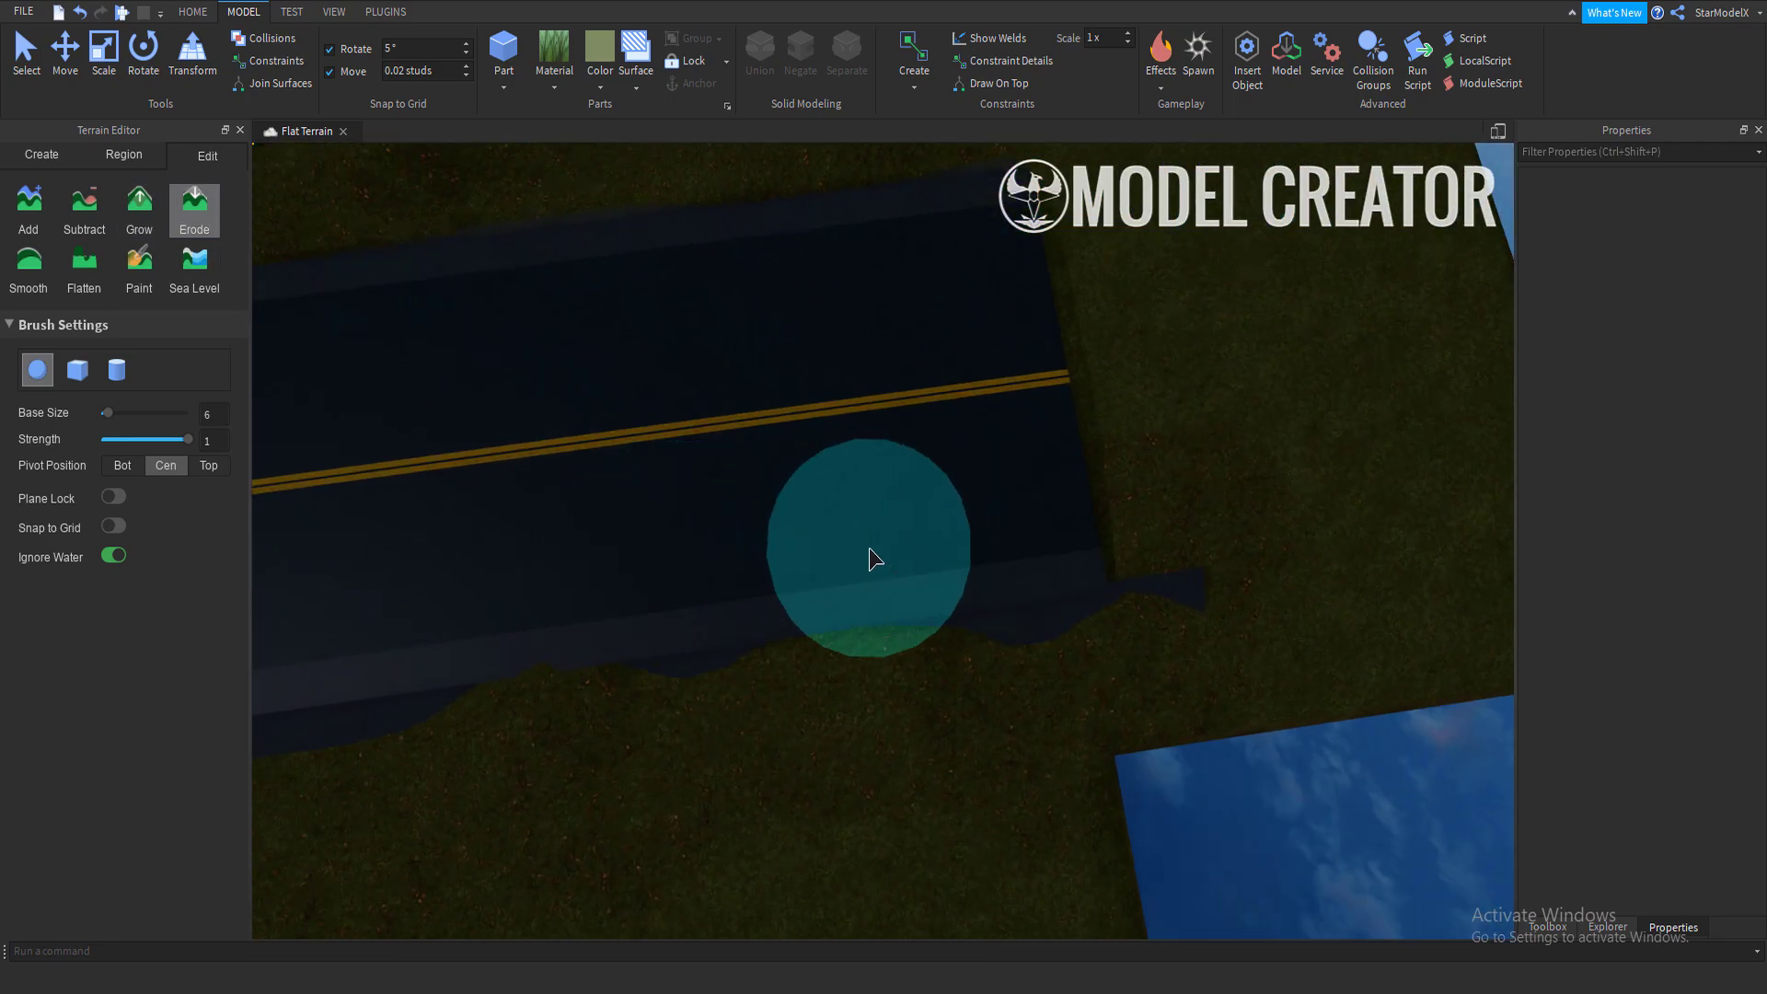
pyautogui.moveTo(1097, 512)
pyautogui.mouseDown(button='right')
pyautogui.moveTo(992, 326)
pyautogui.moveTo(881, 556)
pyautogui.moveTo(891, 589)
pyautogui.mouseUp(button='right')
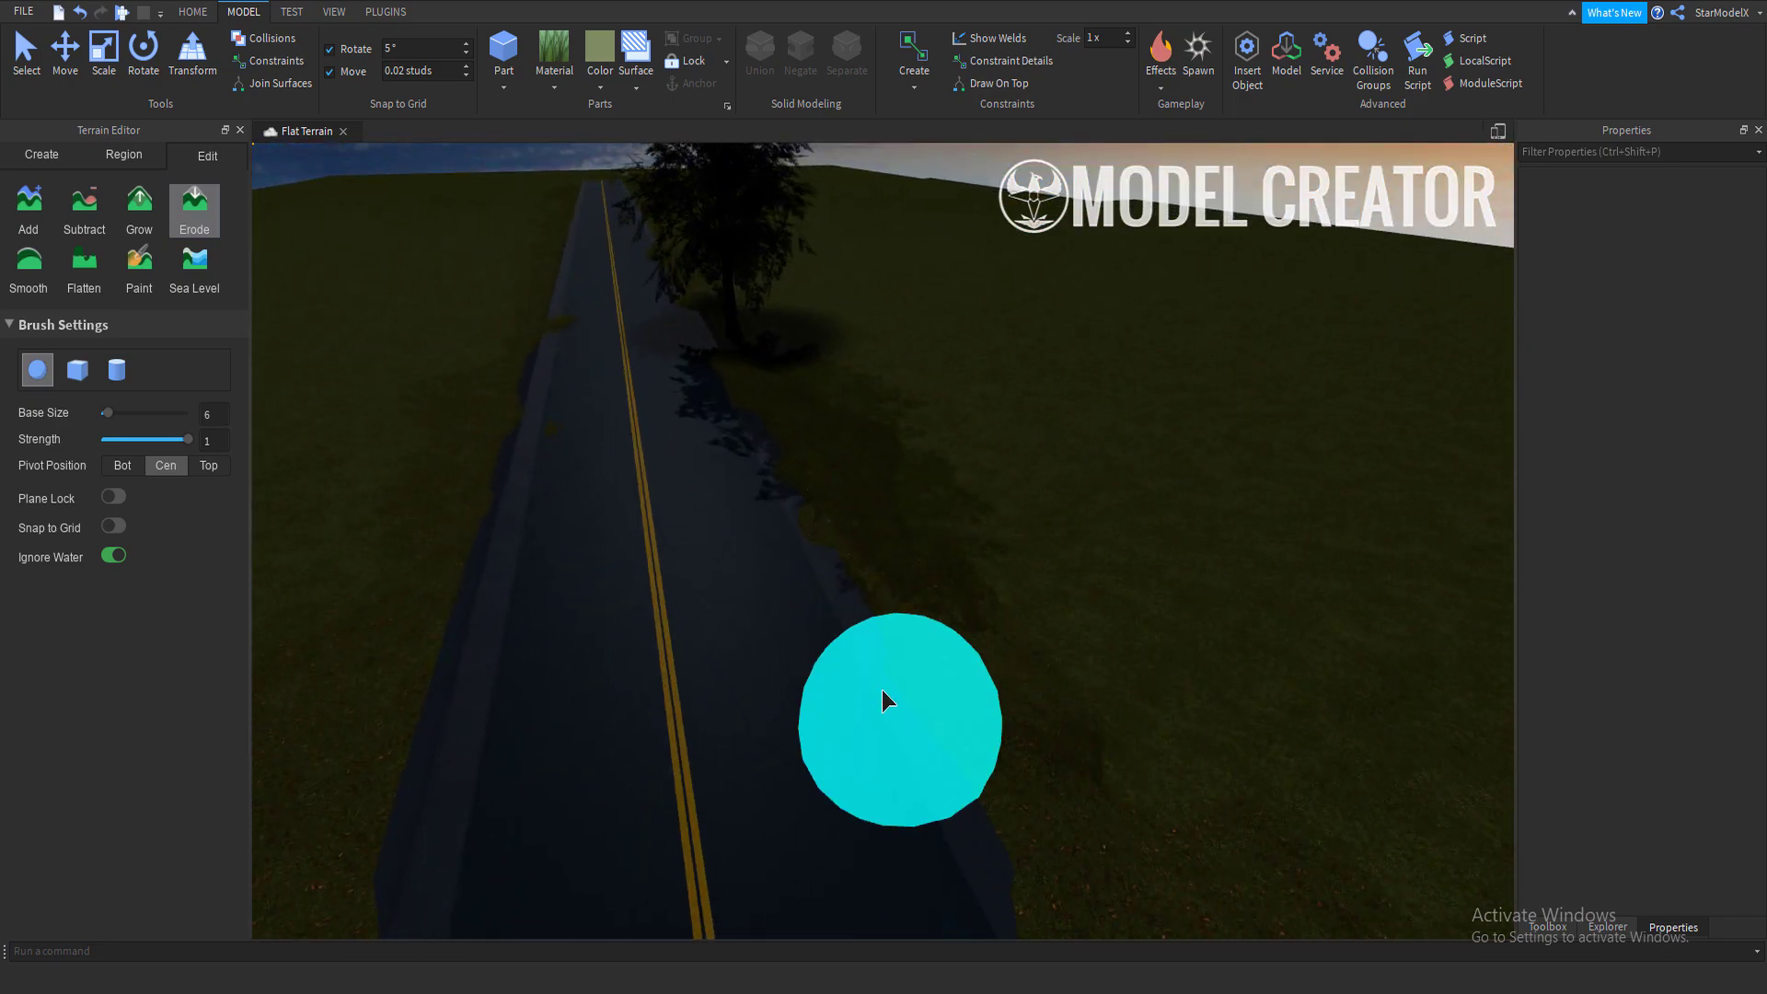
pyautogui.press('w')
pyautogui.press('a')
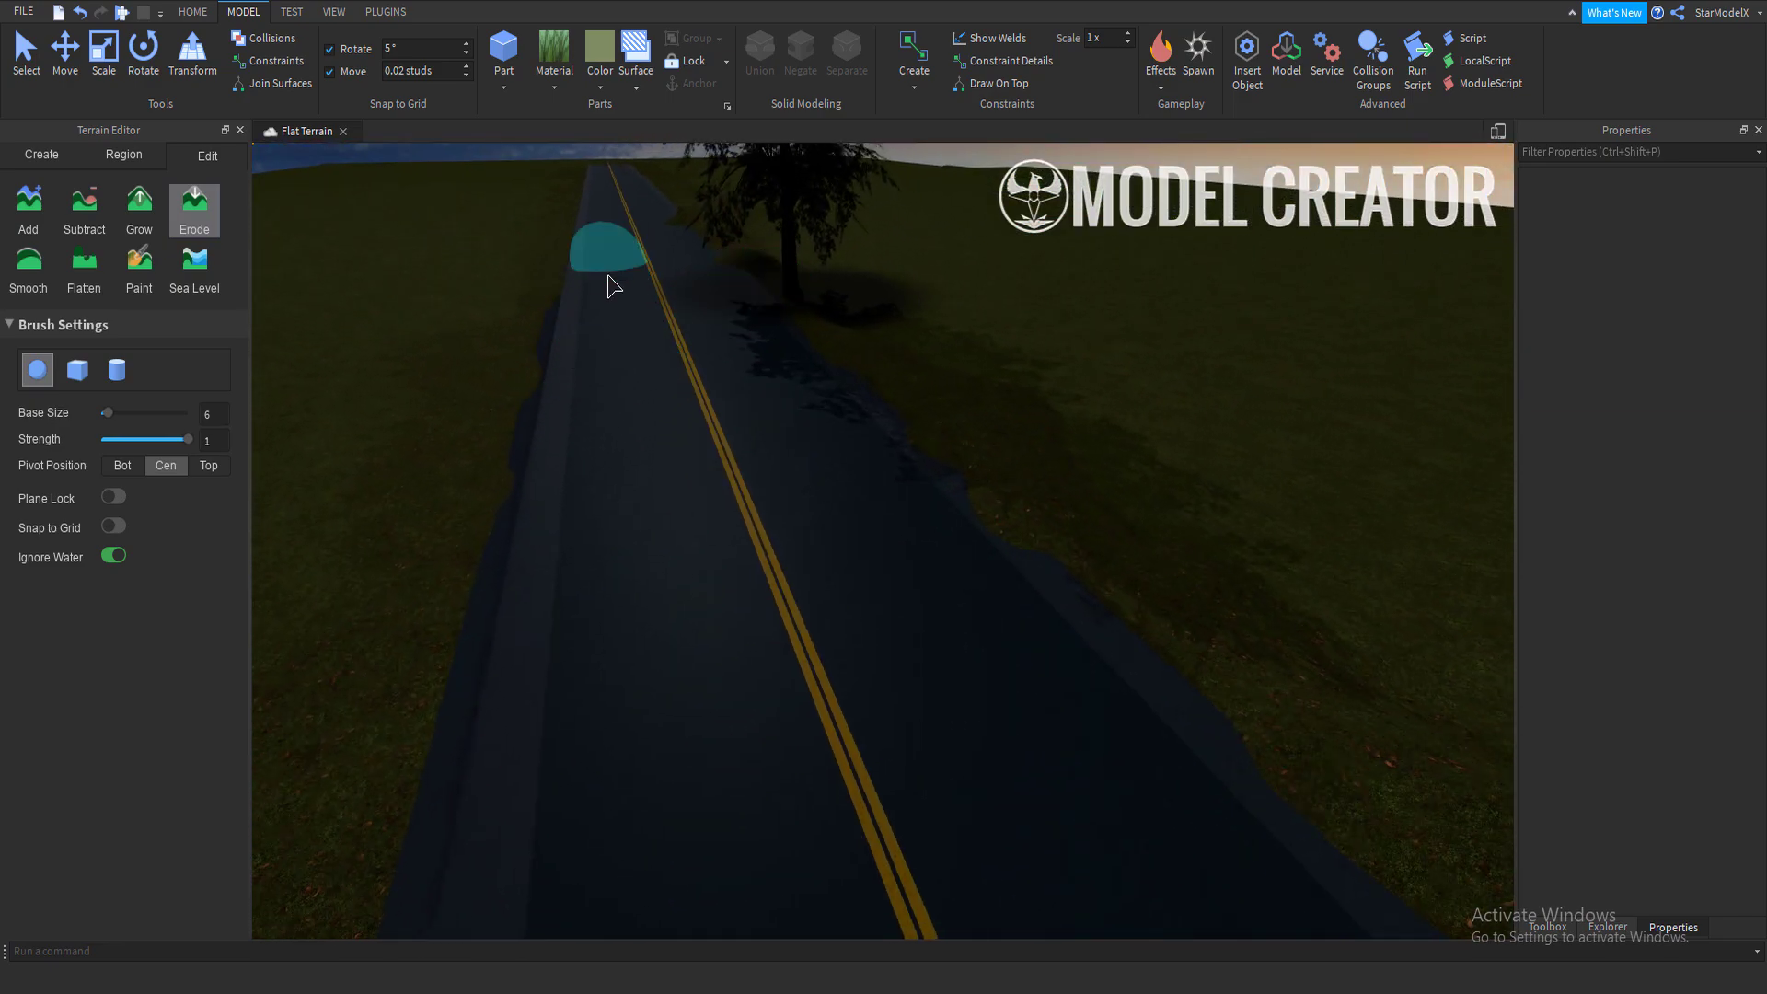
pyautogui.moveTo(612, 286)
pyautogui.mouseDown(button='right')
pyautogui.moveTo(662, 268)
pyautogui.moveTo(767, 576)
pyautogui.mouseUp(button='right')
pyautogui.moveTo(897, 616); pyautogui.dragTo(898, 666, button='right')
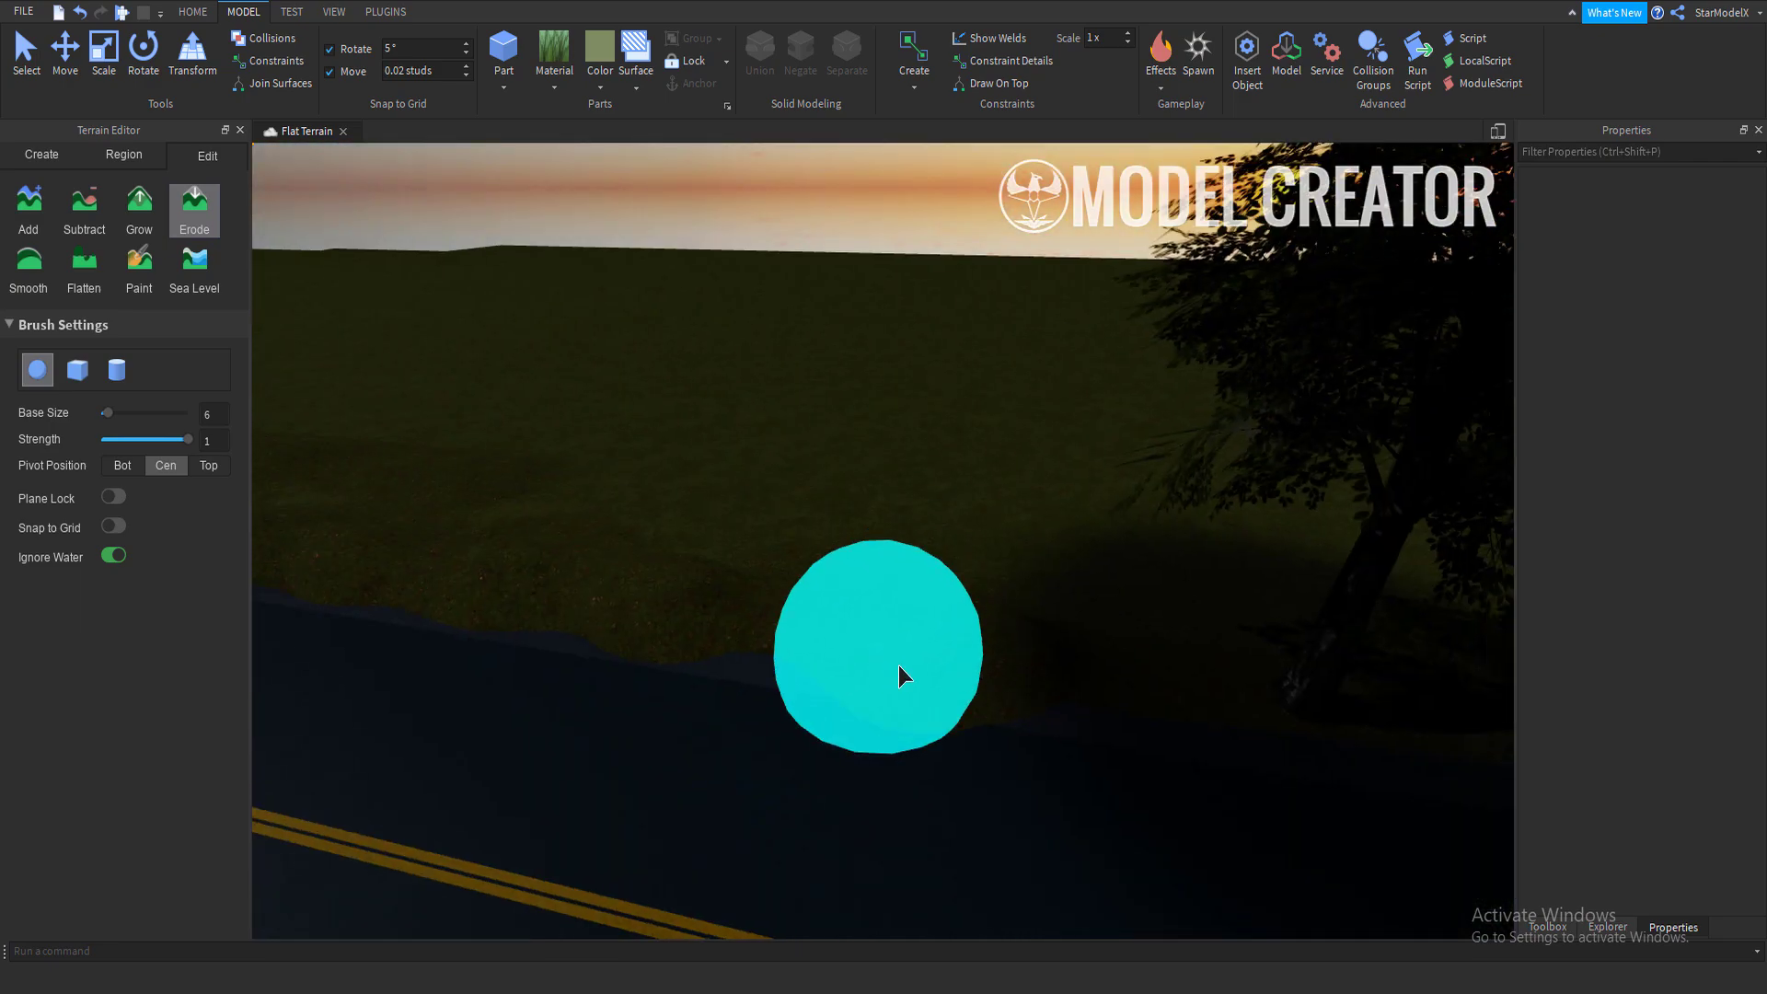
pyautogui.press('s')
# Choose Mud as the terrain paint material with base size 41 and set the Mud colour to RGB 58, 53, 39.
pyautogui.click(139, 269)
pyautogui.moveTo(371, 663); pyautogui.dragTo(276, 683, button='right')
pyautogui.click(131, 713)
pyautogui.moveTo(478, 704); pyautogui.dragTo(546, 593, button='right')
pyautogui.press('s')
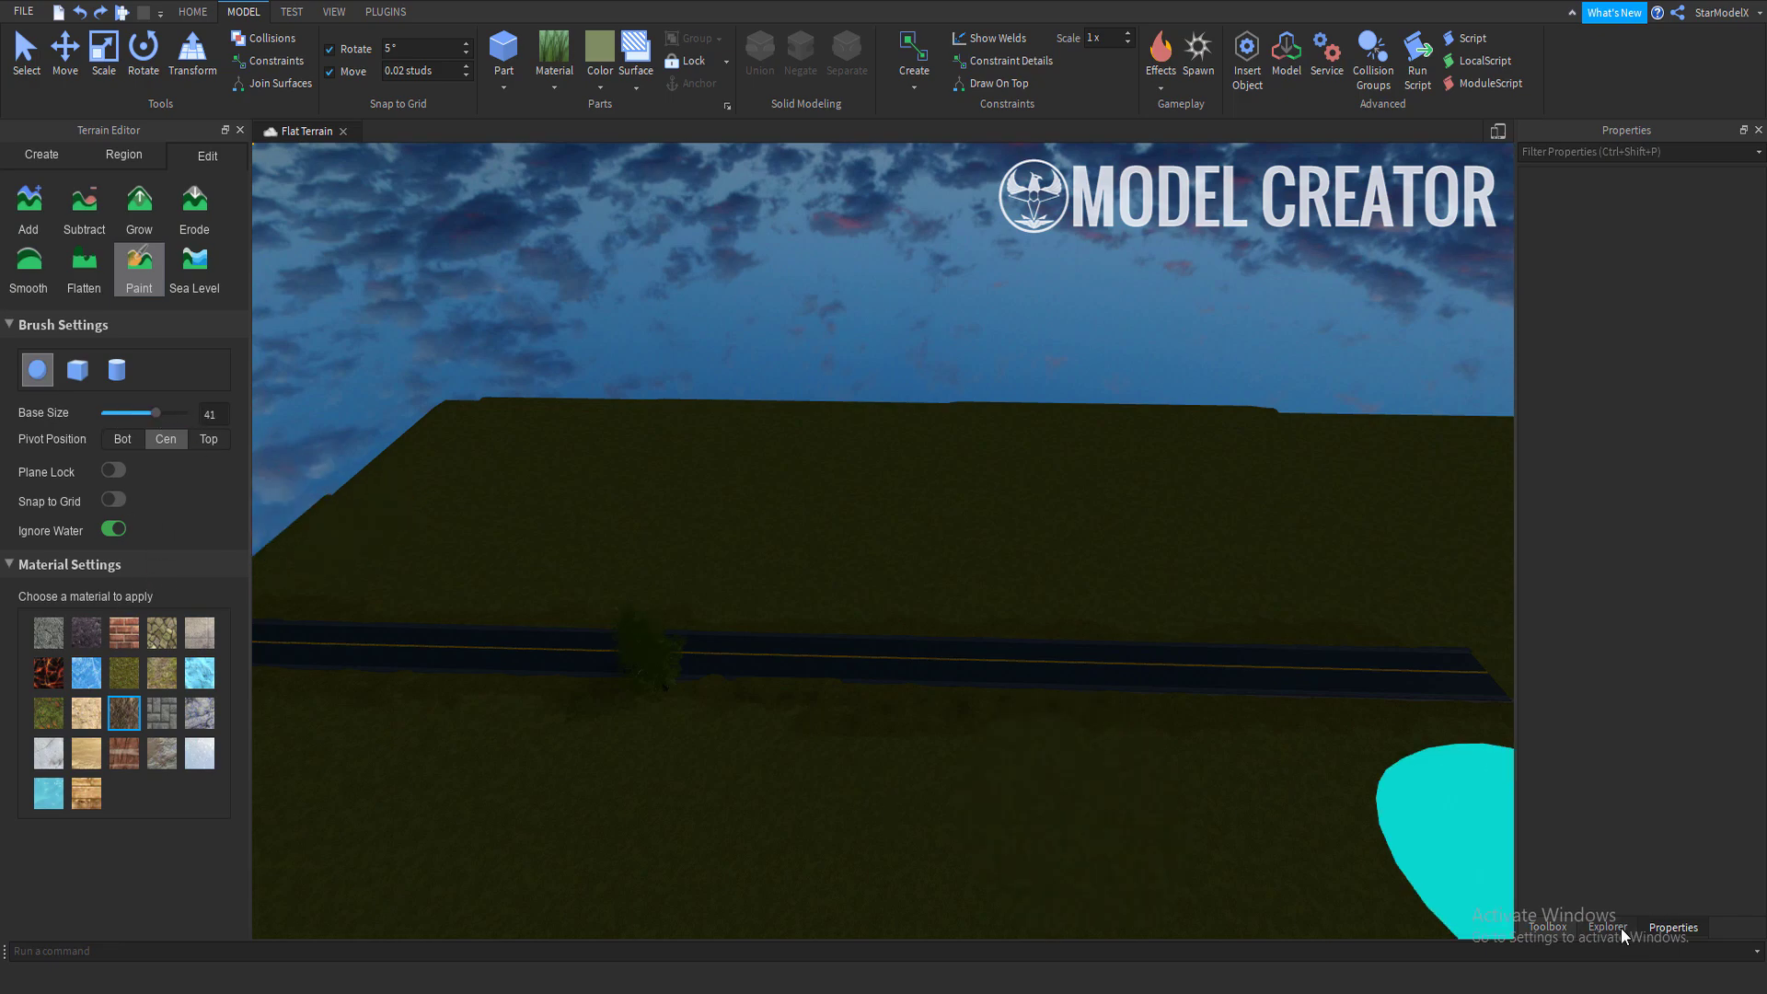
pyautogui.click(1696, 919)
pyautogui.click(1672, 546)
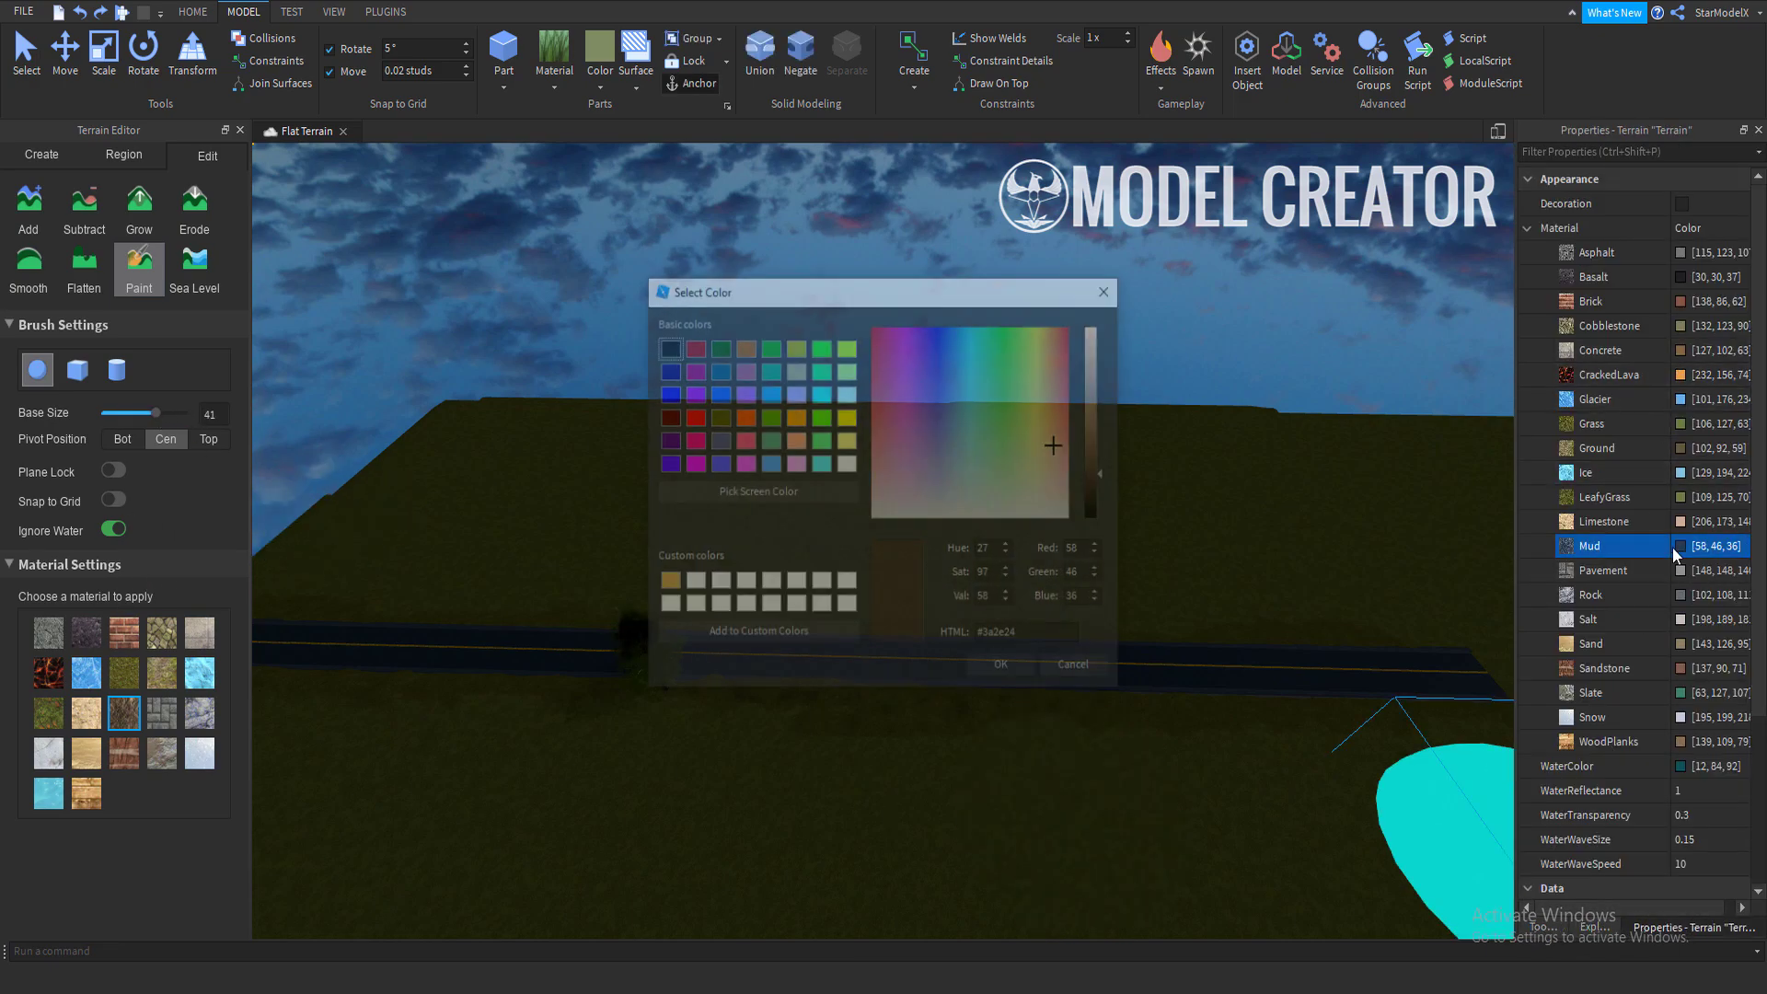
pyautogui.click(1007, 662)
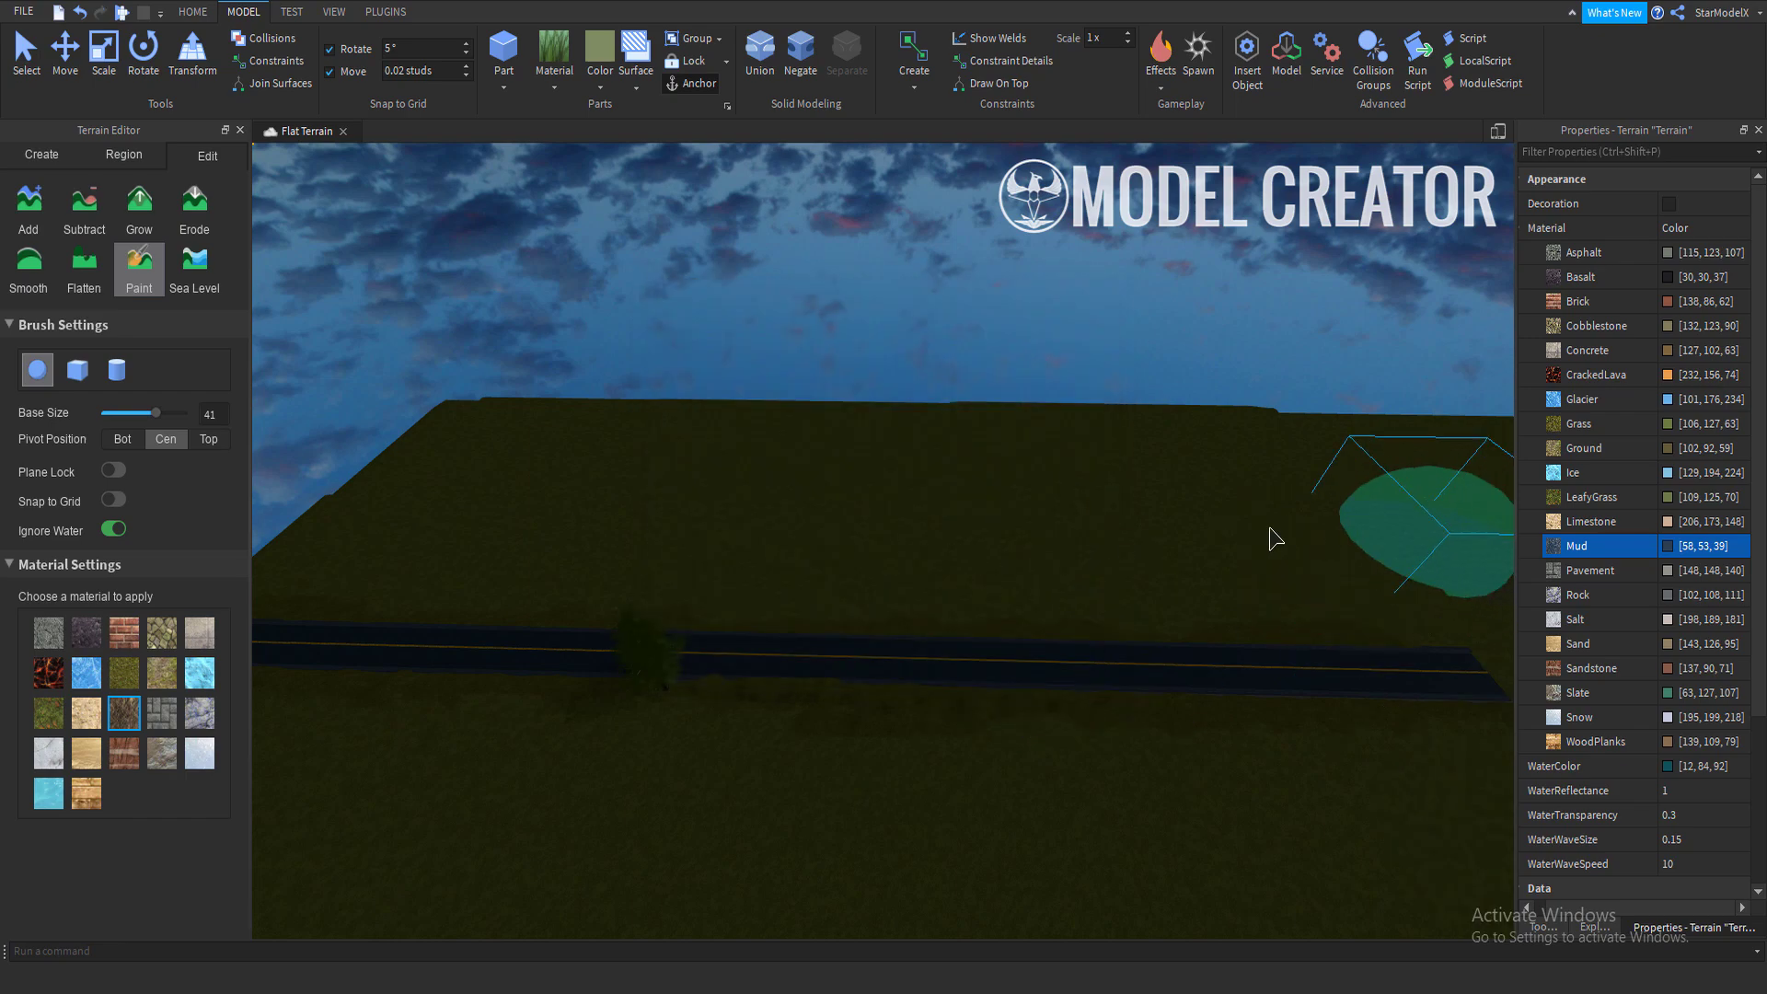
# Paint broad Mud areas across the grass fields beside the road, undoing an unwanted stroke.
pyautogui.moveTo(516, 505); pyautogui.dragTo(588, 517, button='right')
pyautogui.press('w')
pyautogui.moveTo(662, 453); pyautogui.dragTo(699, 483, button='right')
pyautogui.hotkey('ctrl', 'z')
pyautogui.scroll(-3, 1271, 488)
pyautogui.moveTo(1270, 489); pyautogui.dragTo(1384, 638, button='right')
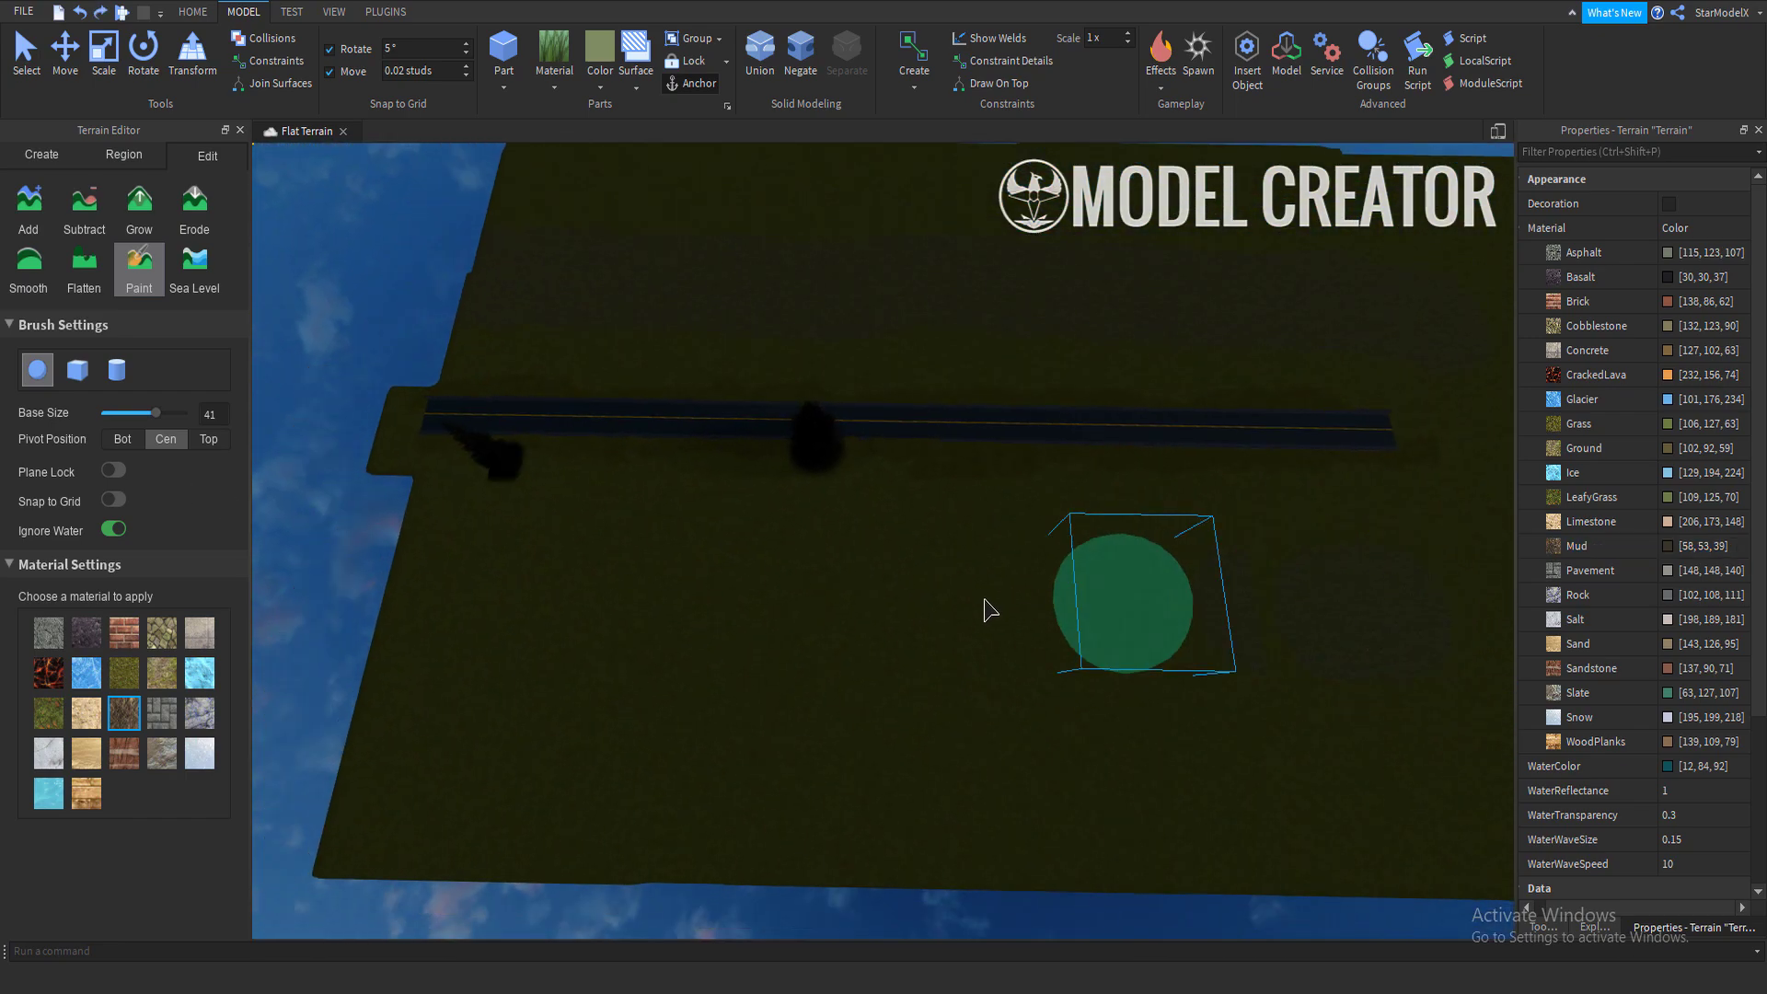
pyautogui.scroll(8, 593, 460)
pyautogui.moveTo(615, 400)
pyautogui.mouseDown(button='right')
pyautogui.moveTo(589, 390)
pyautogui.moveTo(793, 449)
pyautogui.mouseUp(button='right')
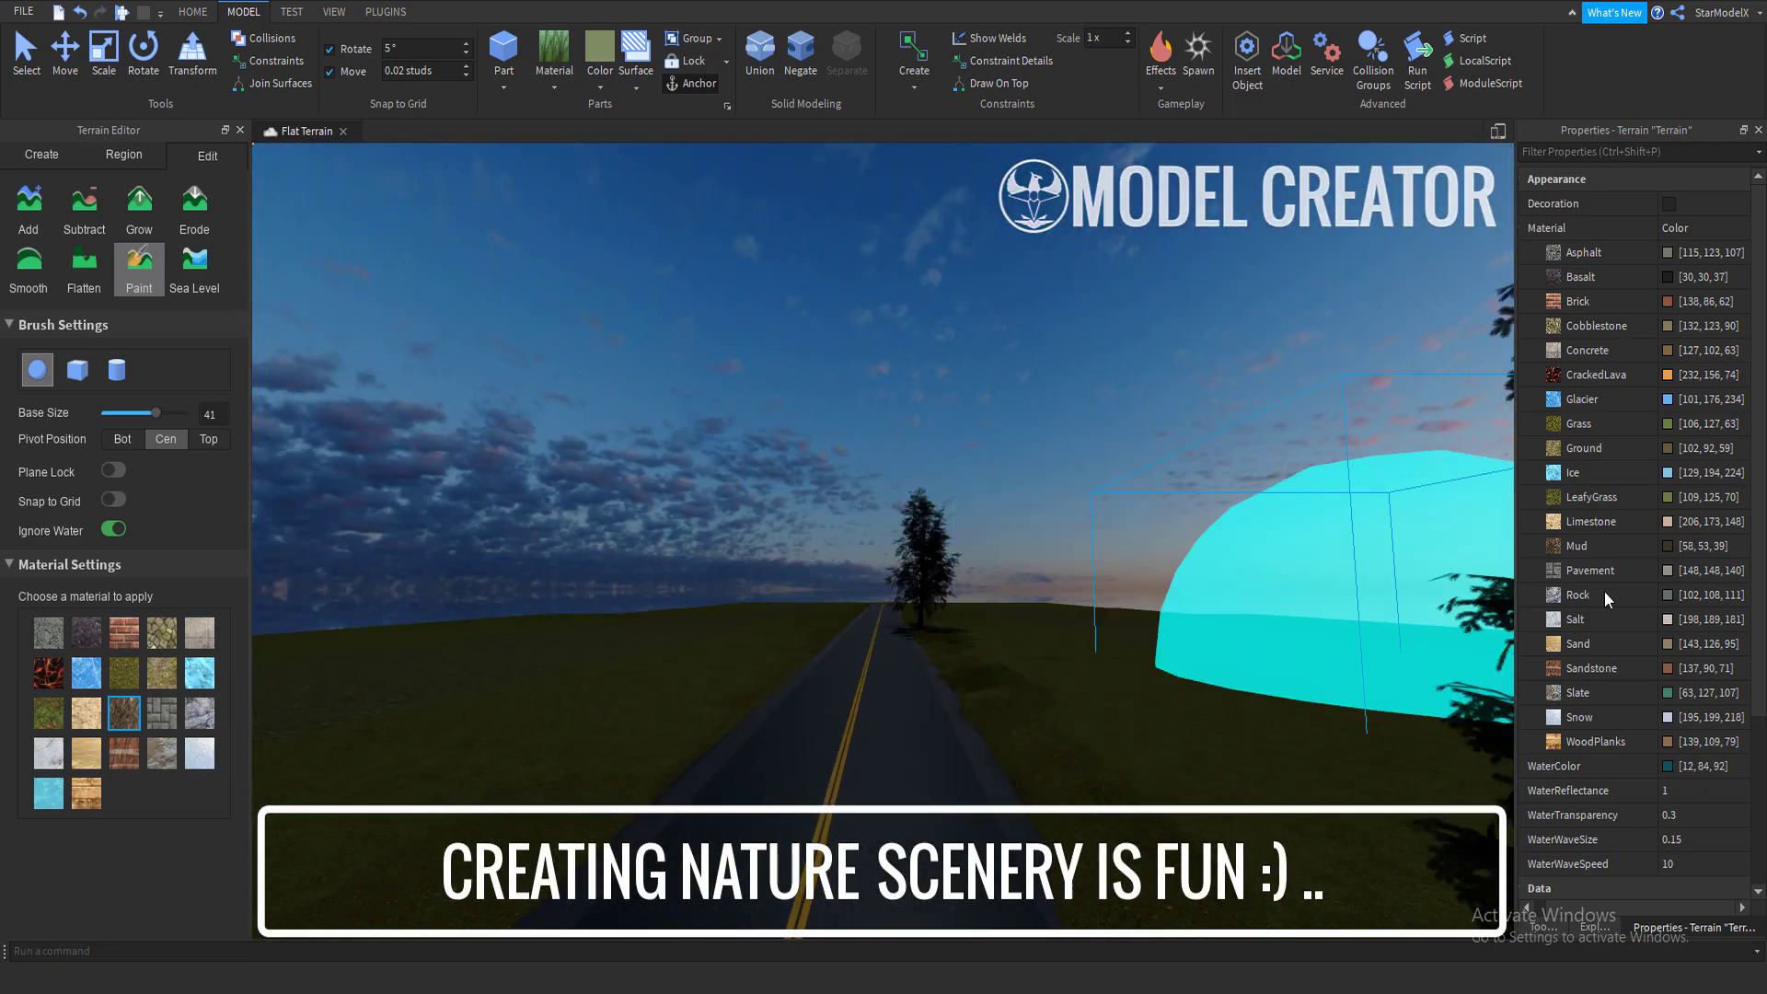
# Set the terrain's Mud material colour to RGB 44, 39, 21.
pyautogui.click(1668, 546)
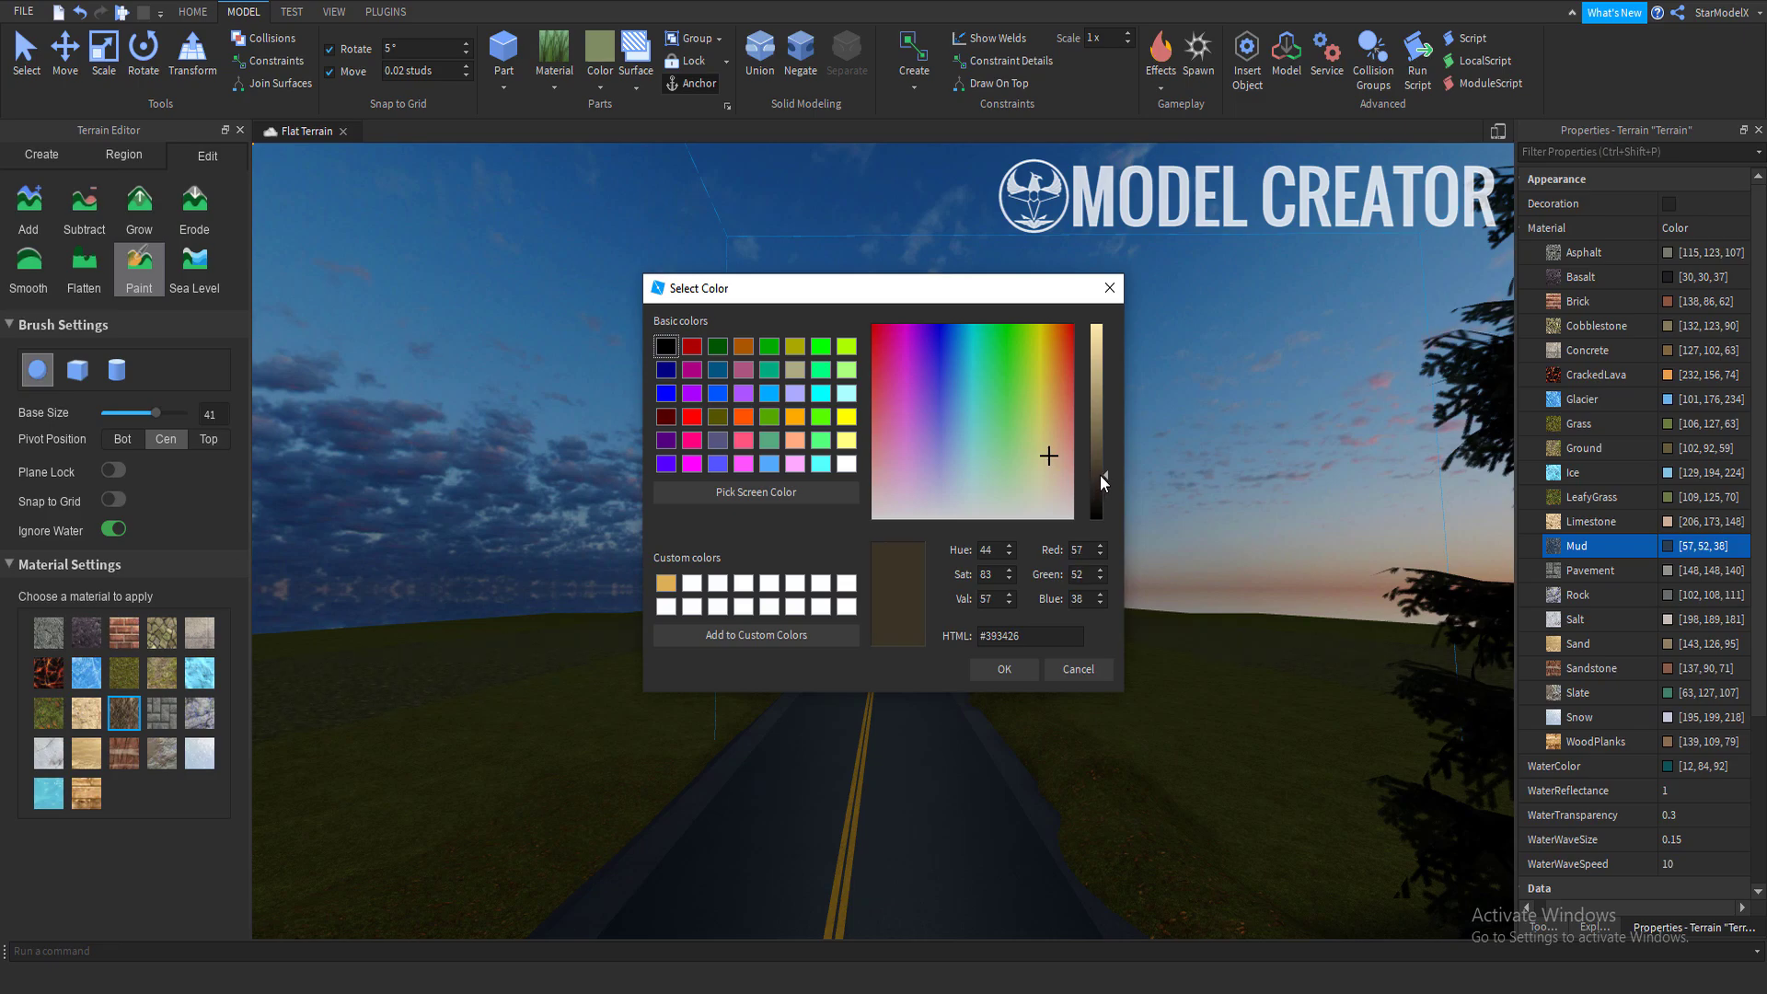
pyautogui.moveTo(1101, 475); pyautogui.dragTo(1023, 459)
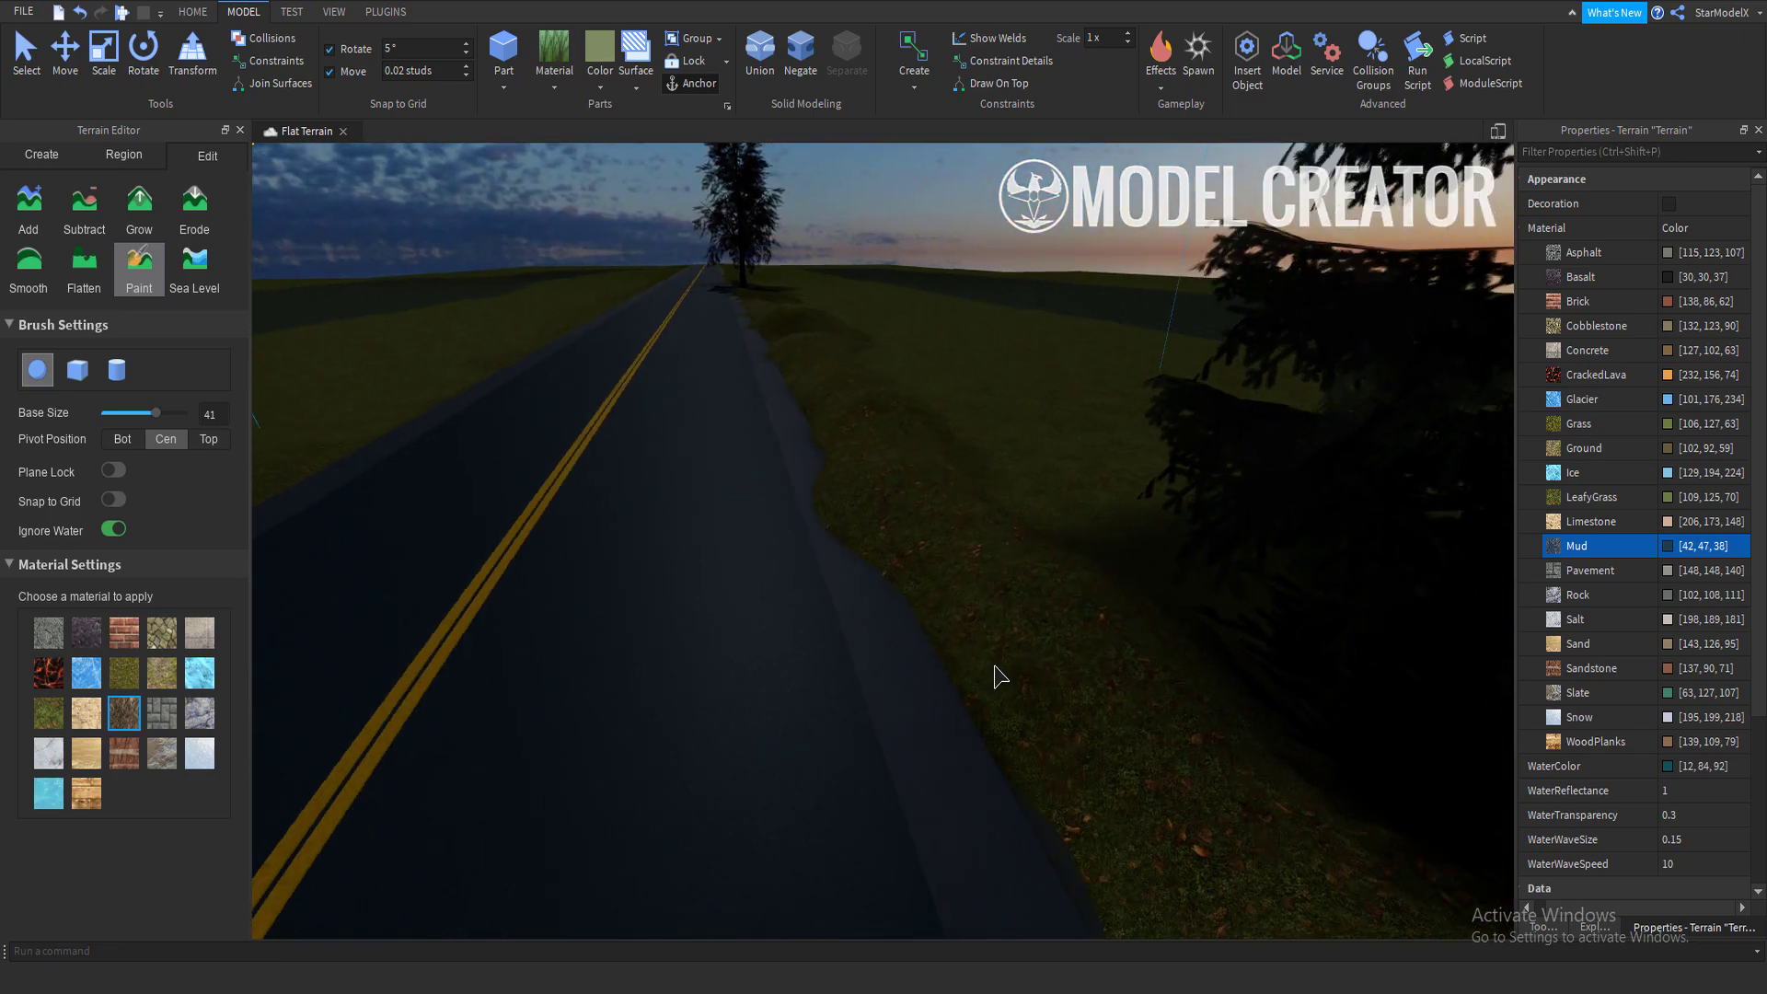
pyautogui.scroll(-10, 762, 518)
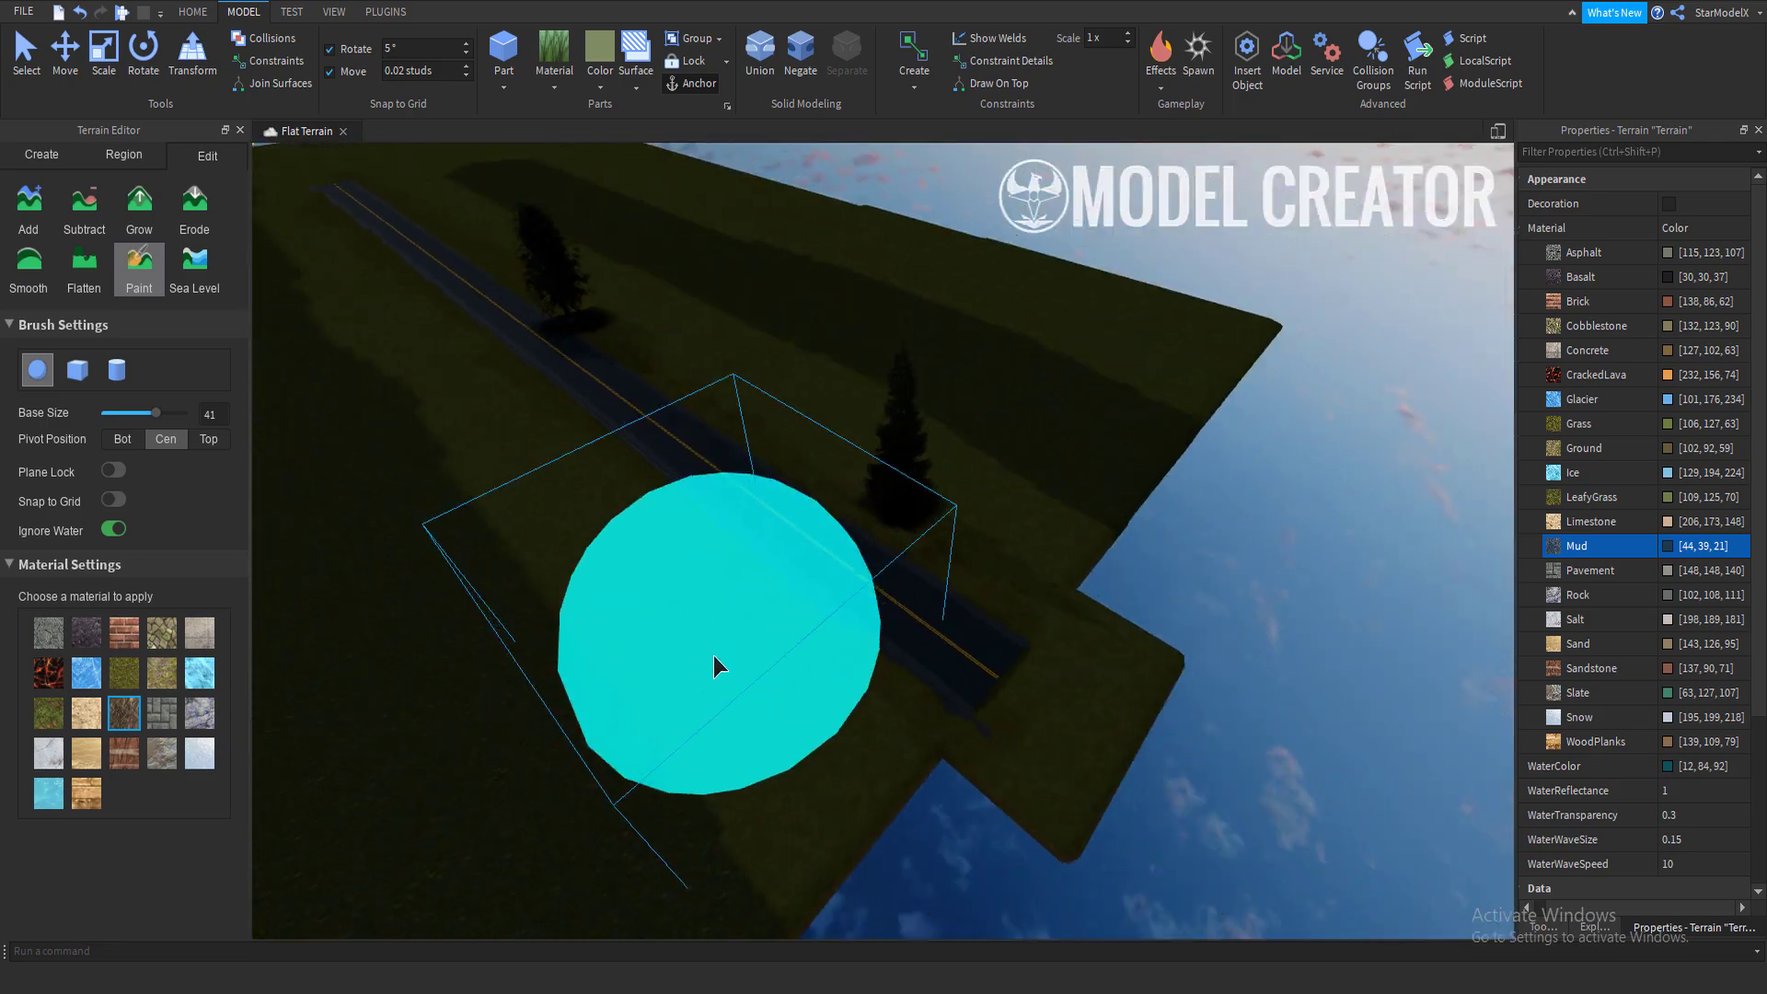
pyautogui.press('s')
pyautogui.press('a')
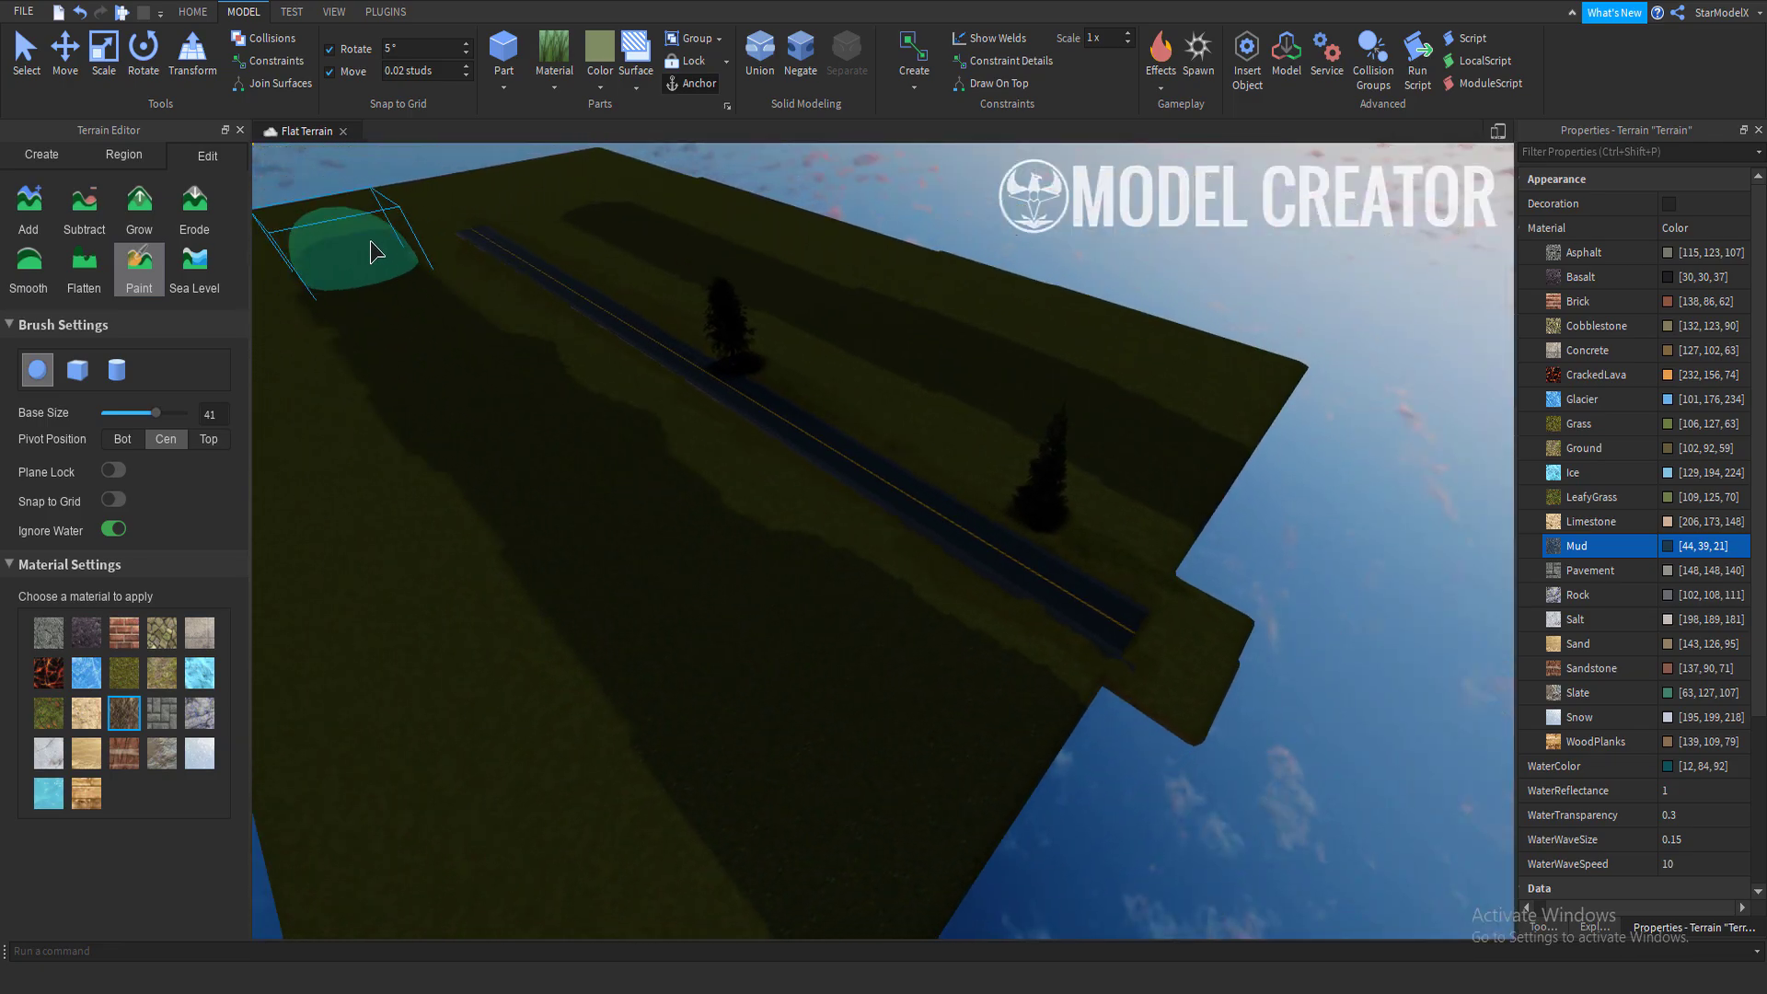
pyautogui.press('d')
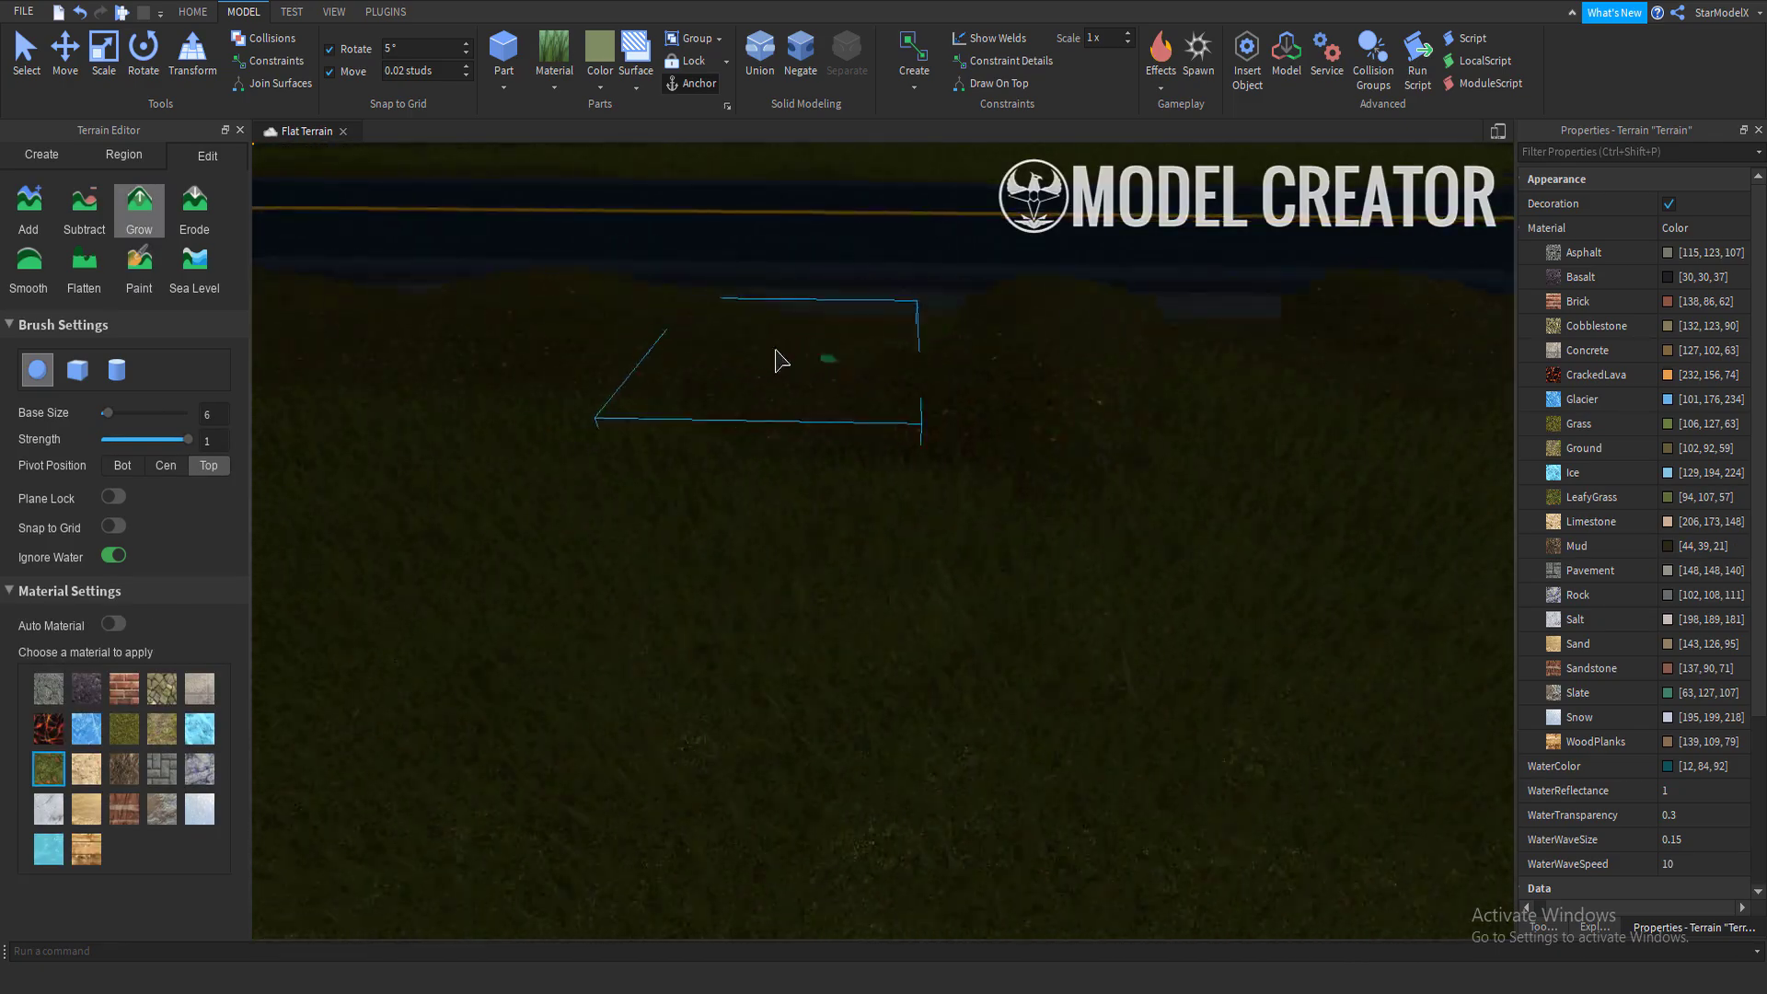
# Grow LeafyGrass terrain against the road's shoulder with a spherical brush of base size 6, strength 1 and Top pivot.
pyautogui.scroll(5, 773, 386)
pyautogui.scroll(-5, 717, 359)
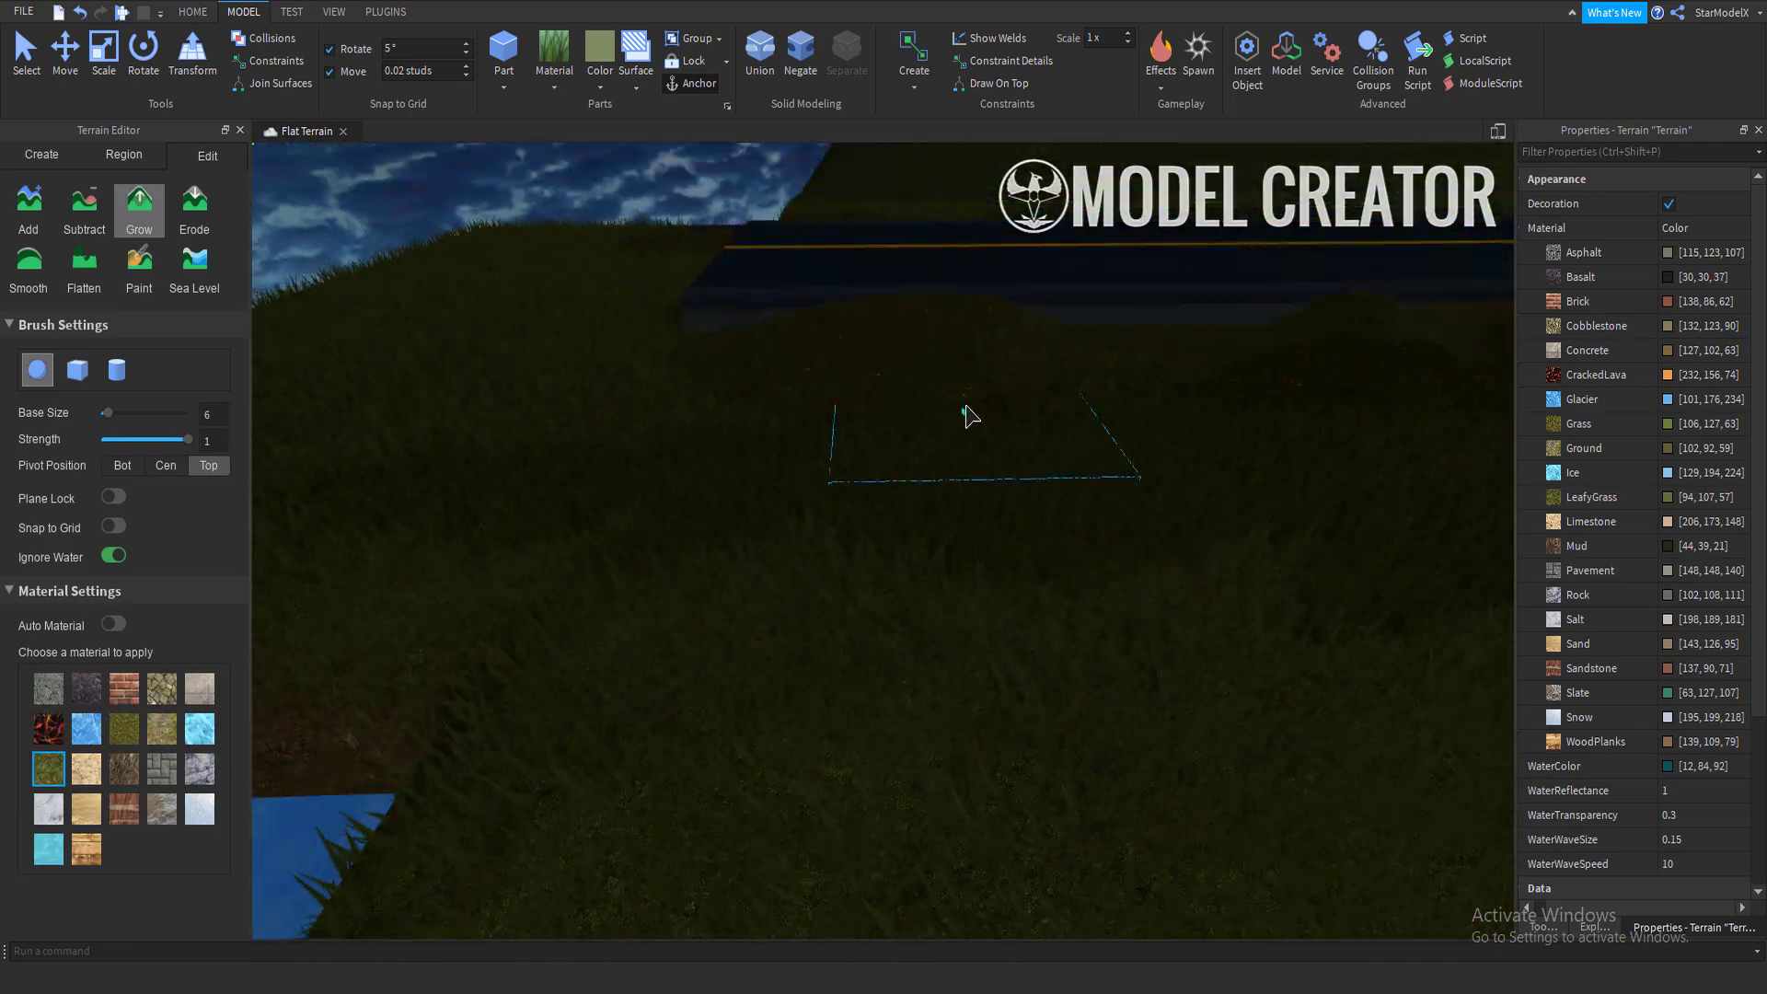
pyautogui.moveTo(970, 414)
pyautogui.mouseDown(button='right')
pyautogui.moveTo(1353, 547)
pyautogui.moveTo(1010, 687)
pyautogui.moveTo(853, 588)
pyautogui.mouseUp(button='right')
pyautogui.scroll(-5, 1348, 547)
pyautogui.scroll(4, 824, 497)
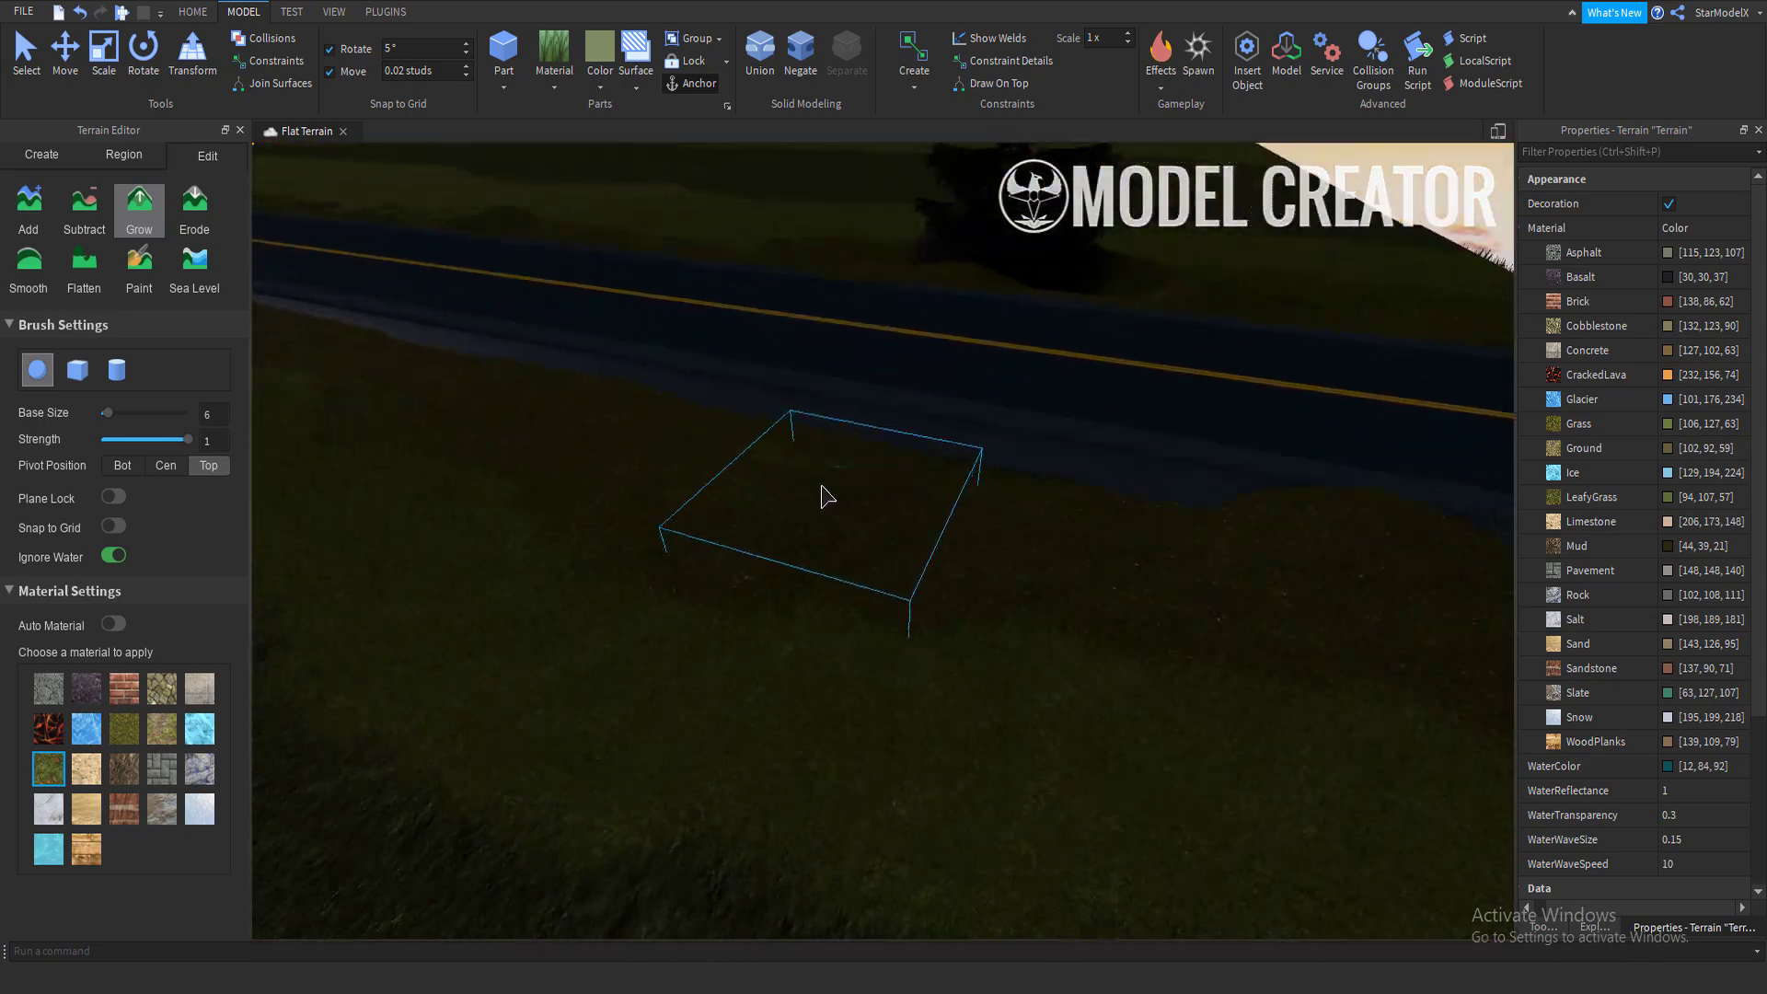
pyautogui.moveTo(946, 500); pyautogui.dragTo(935, 522, button='right')
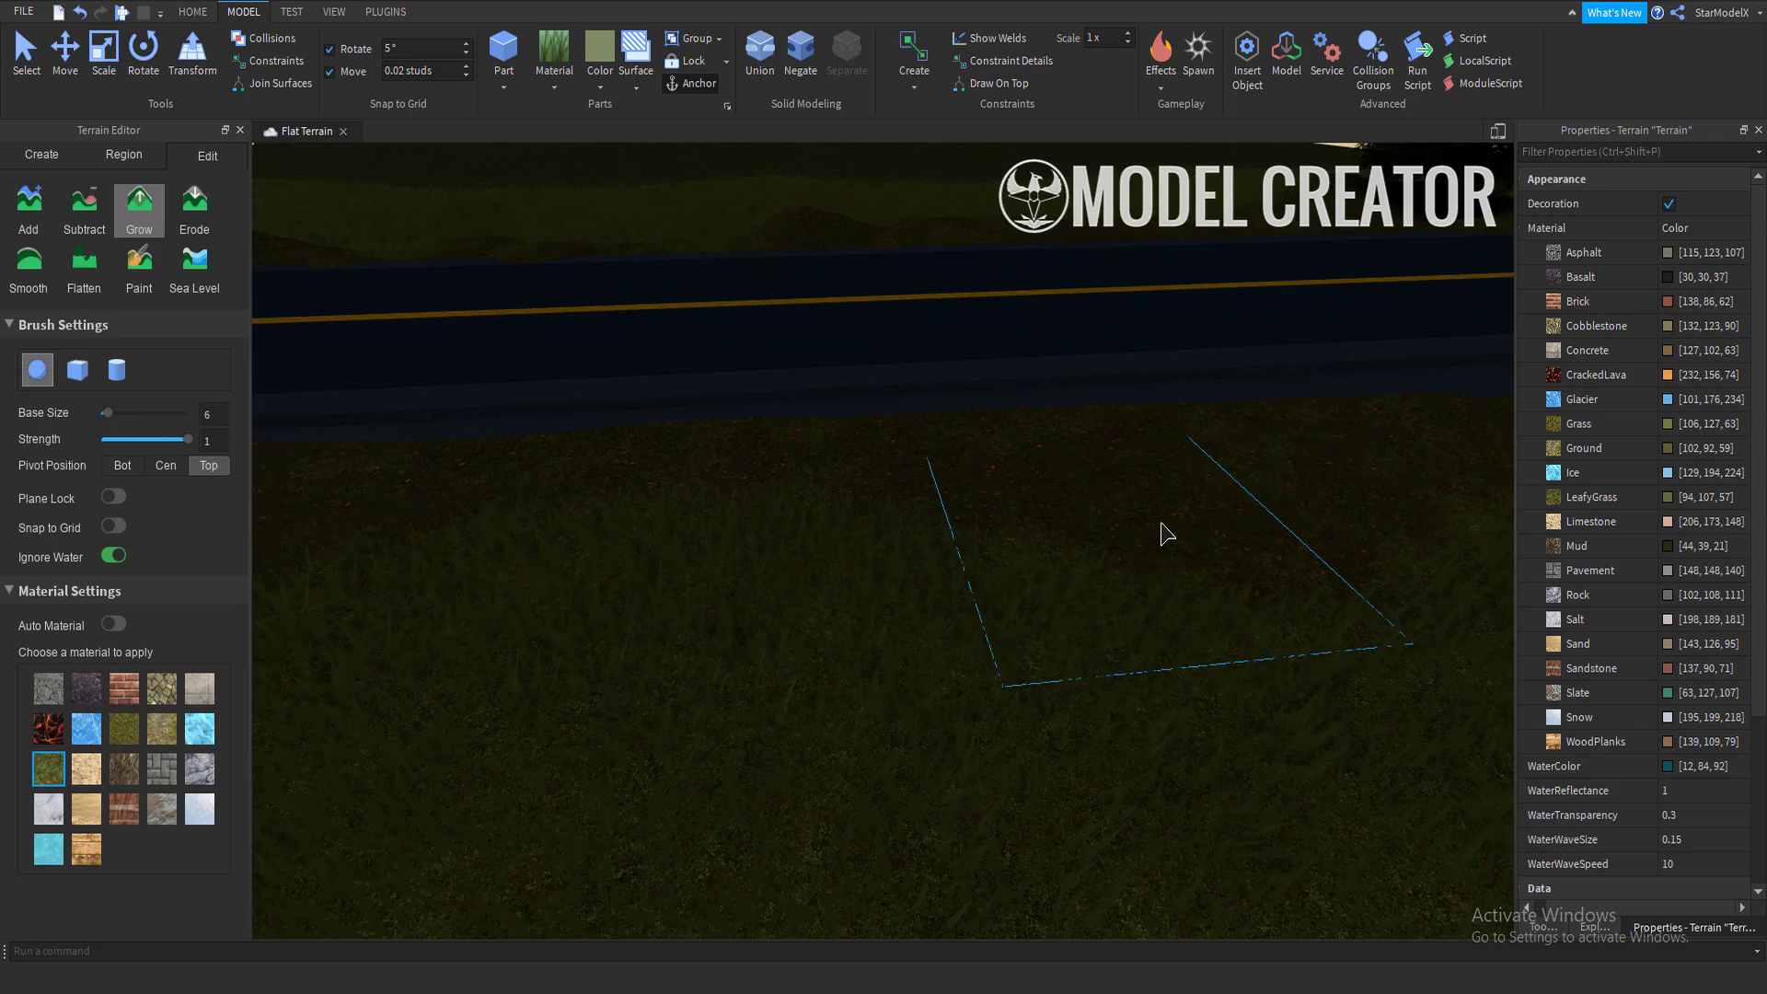
pyautogui.moveTo(598, 619); pyautogui.dragTo(246, 477, button='right')
pyautogui.scroll(3, 368, 497)
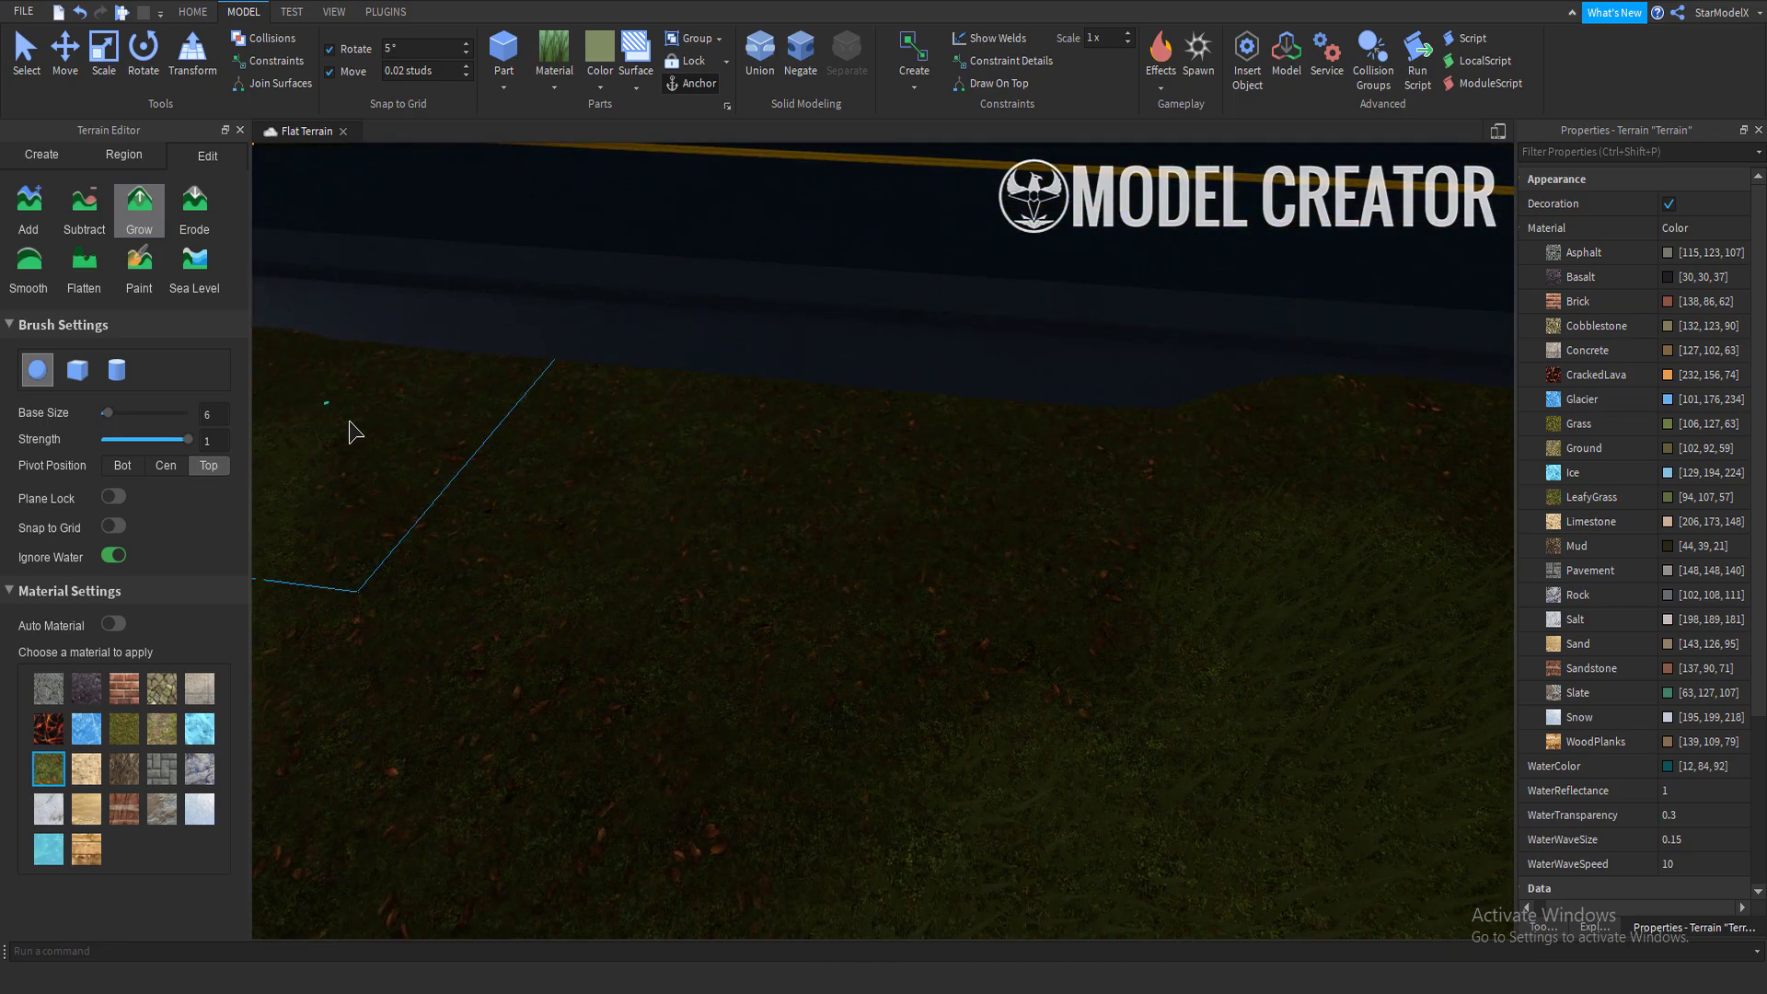